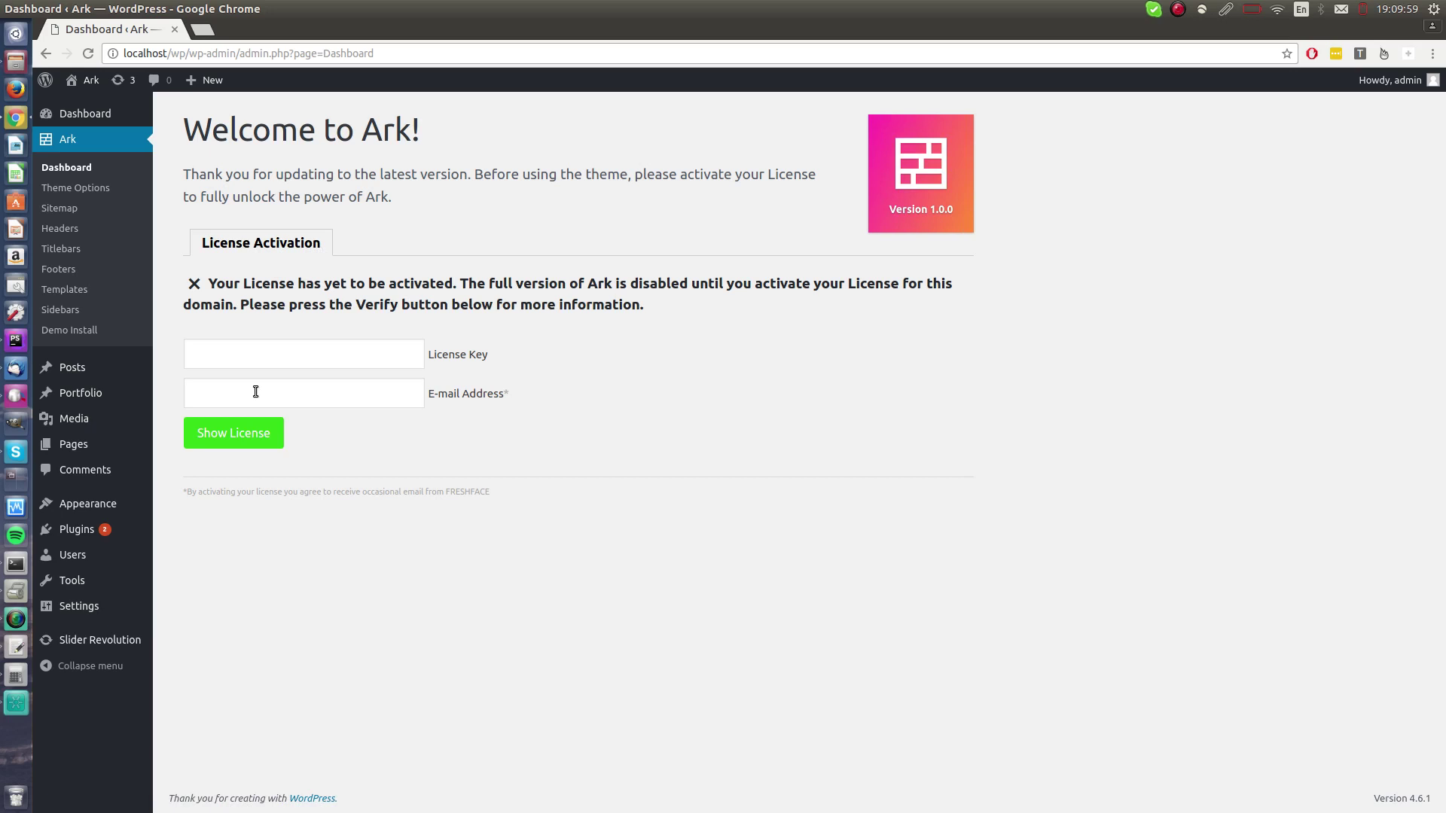
From All Pages, add a new page and start entering the title 'Test page for Fresh Builder'.
{"action": "mouse_move", "coordinate": [130, 449]}
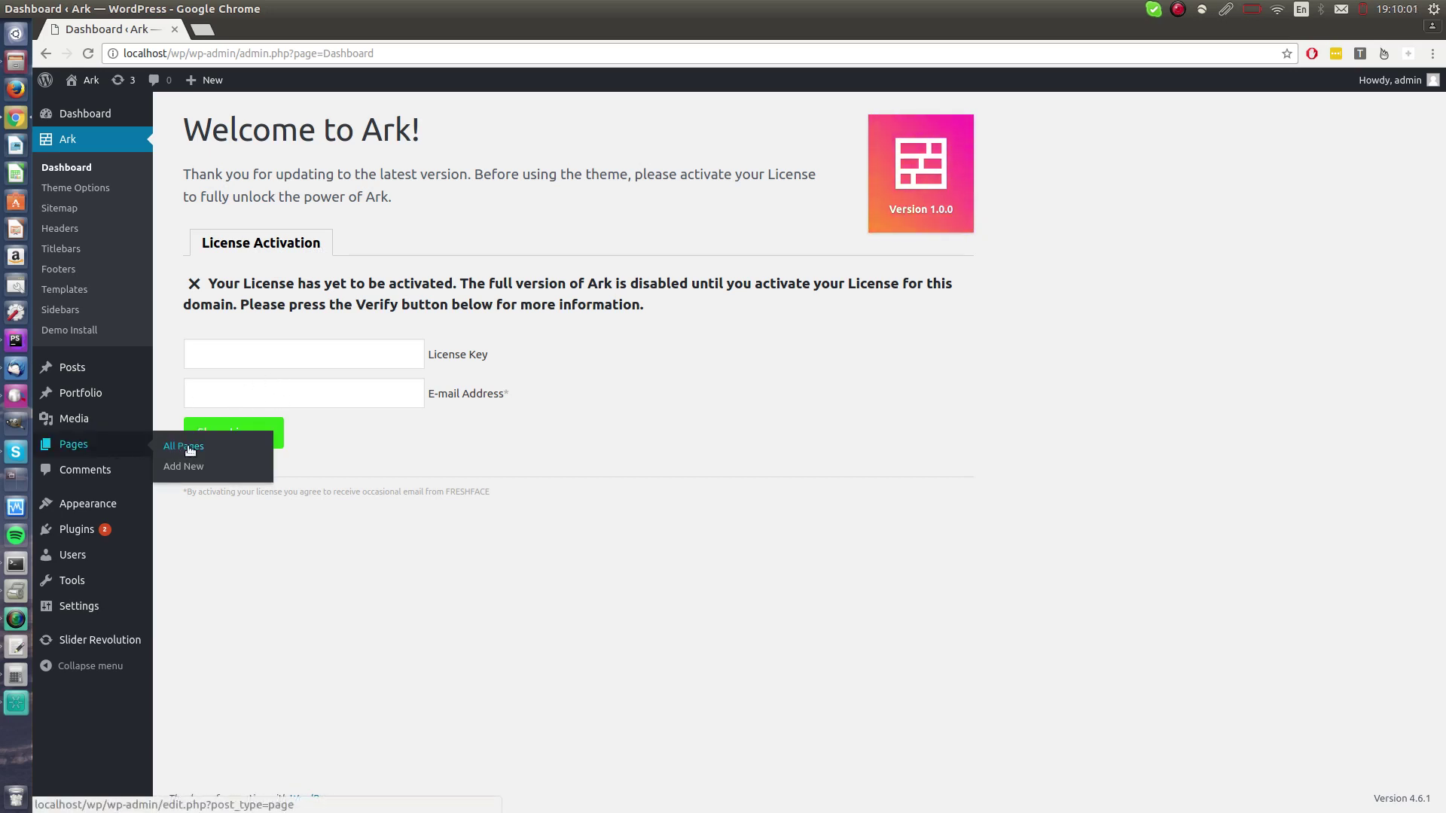
{"action": "left_click", "coordinate": [275, 449]}
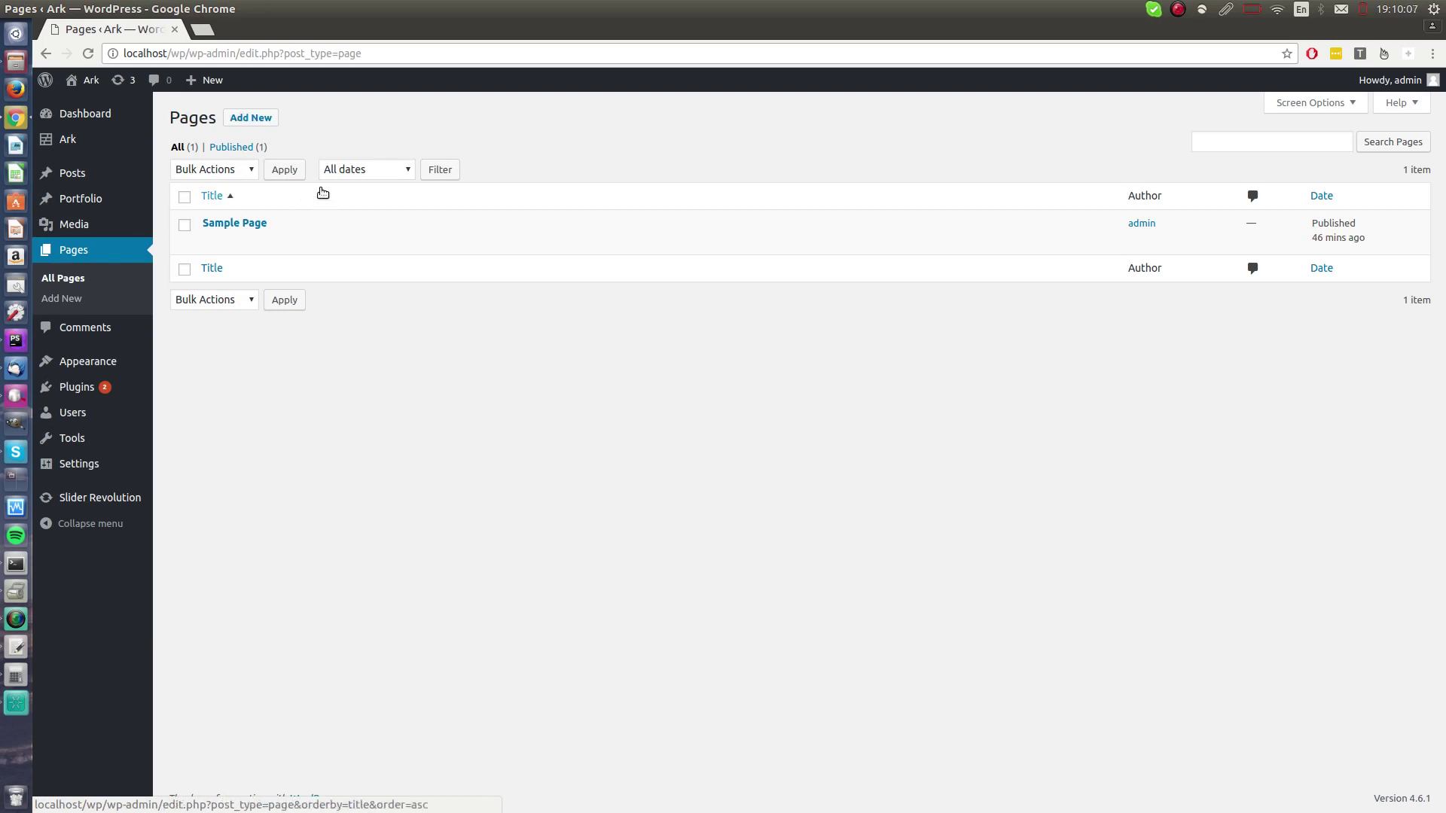
{"action": "left_click", "coordinate": [256, 117]}
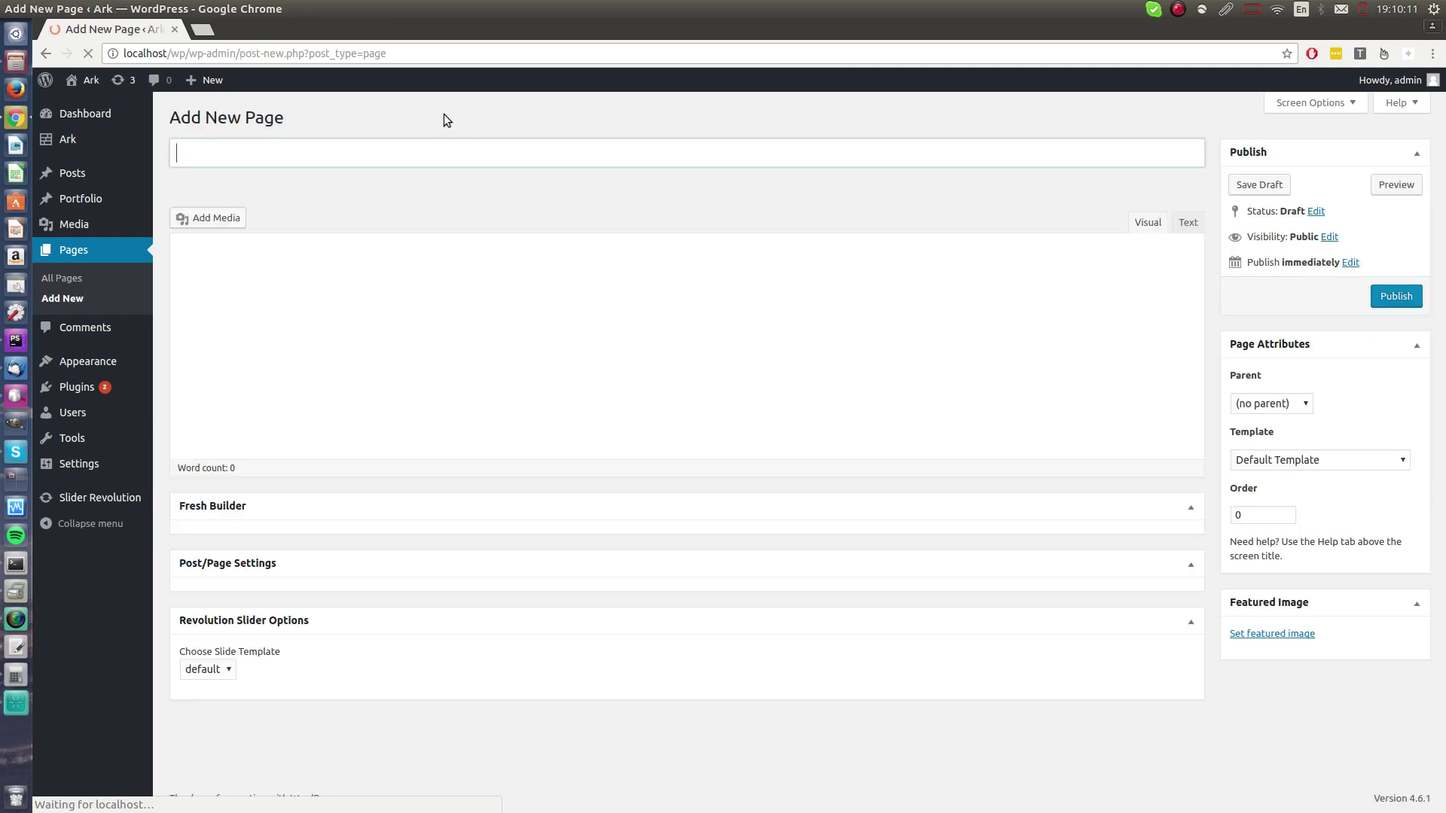
{"action": "left_click", "coordinate": [443, 157]}
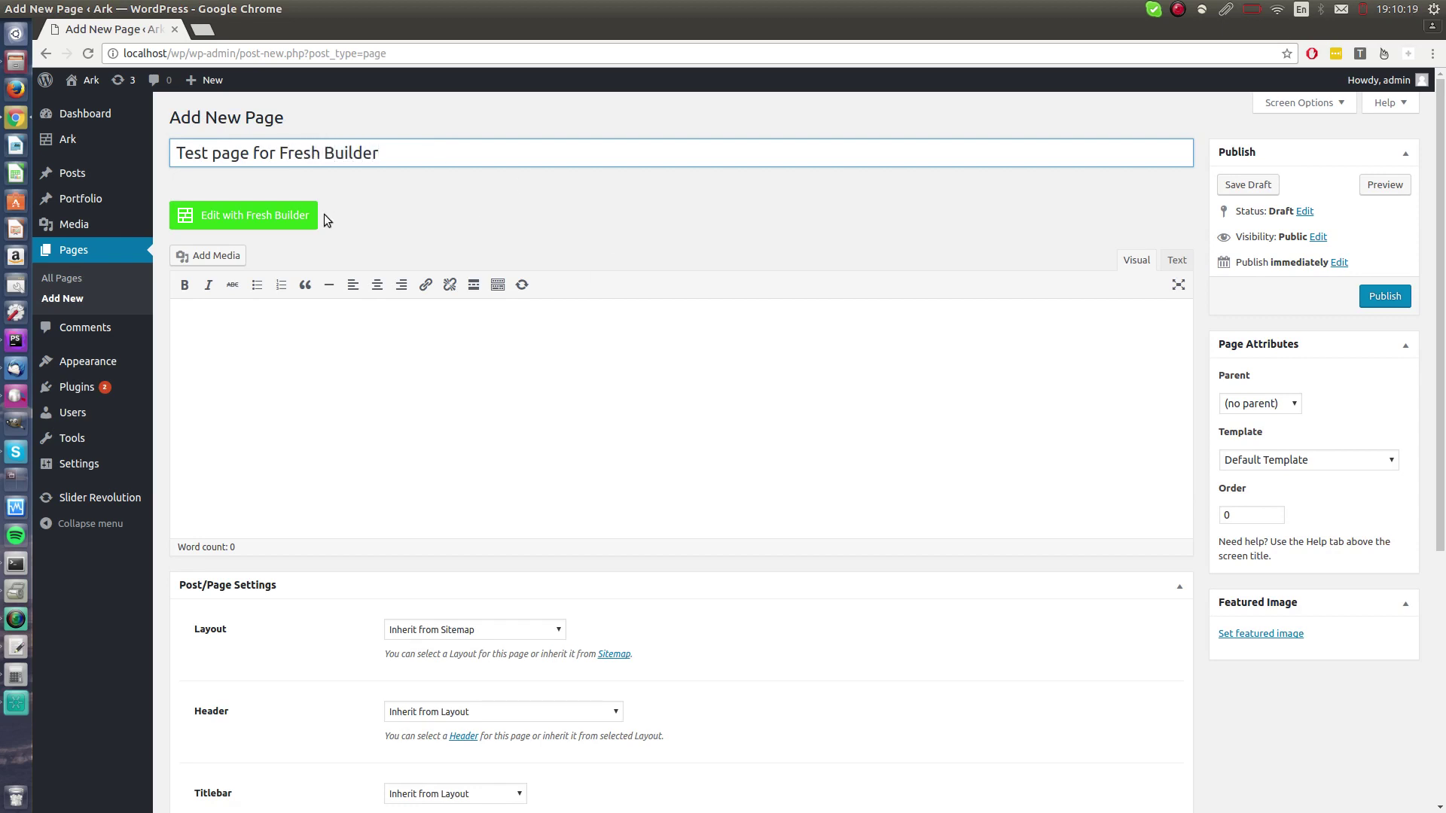
Publish the page and switch its content to Edit with Fresh Builder.
{"action": "left_click", "coordinate": [1407, 297]}
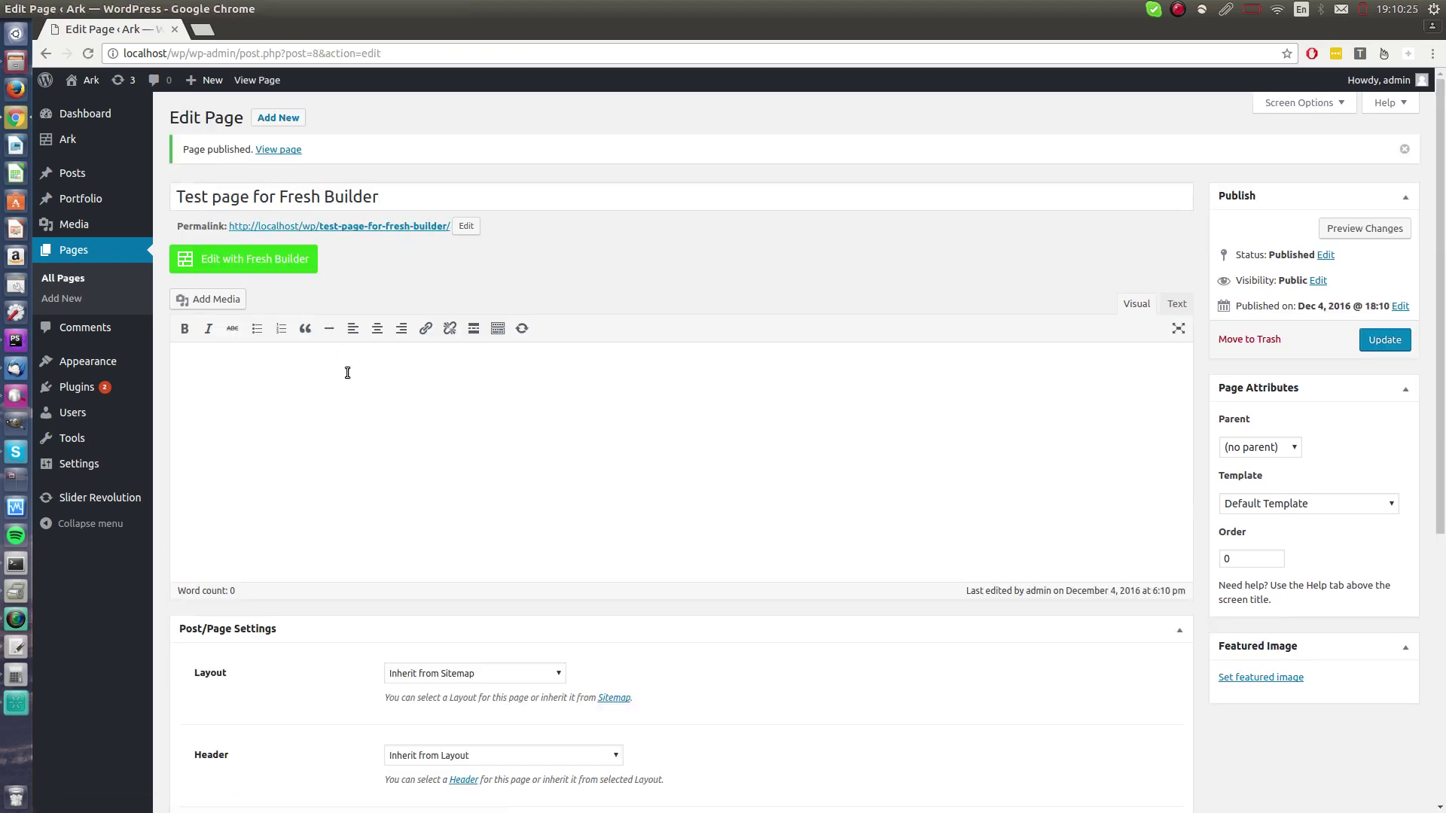
{"action": "left_click", "coordinate": [235, 262]}
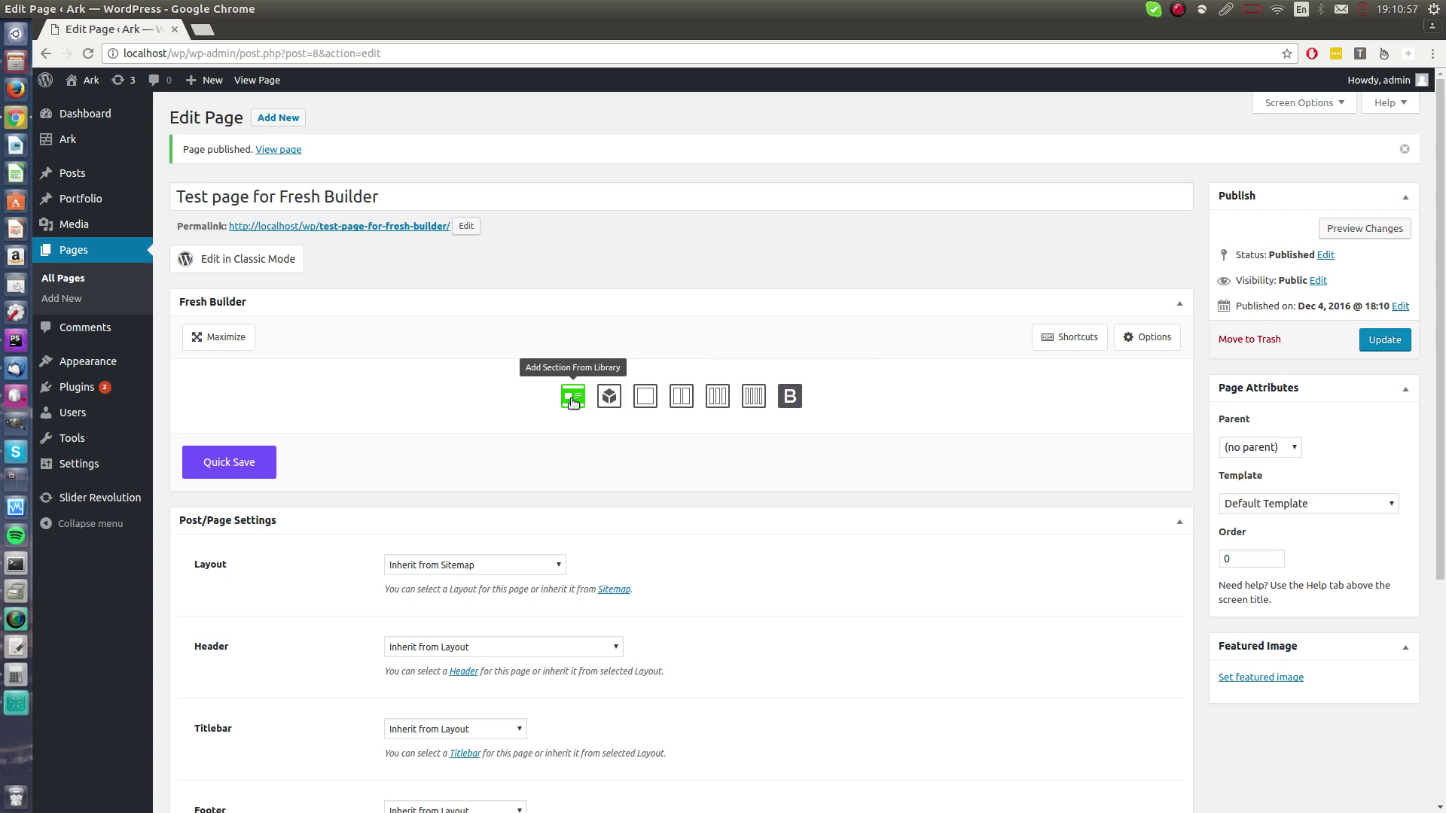
Add the About us and Our Process sections from the section library.
{"action": "left_click", "coordinate": [573, 401]}
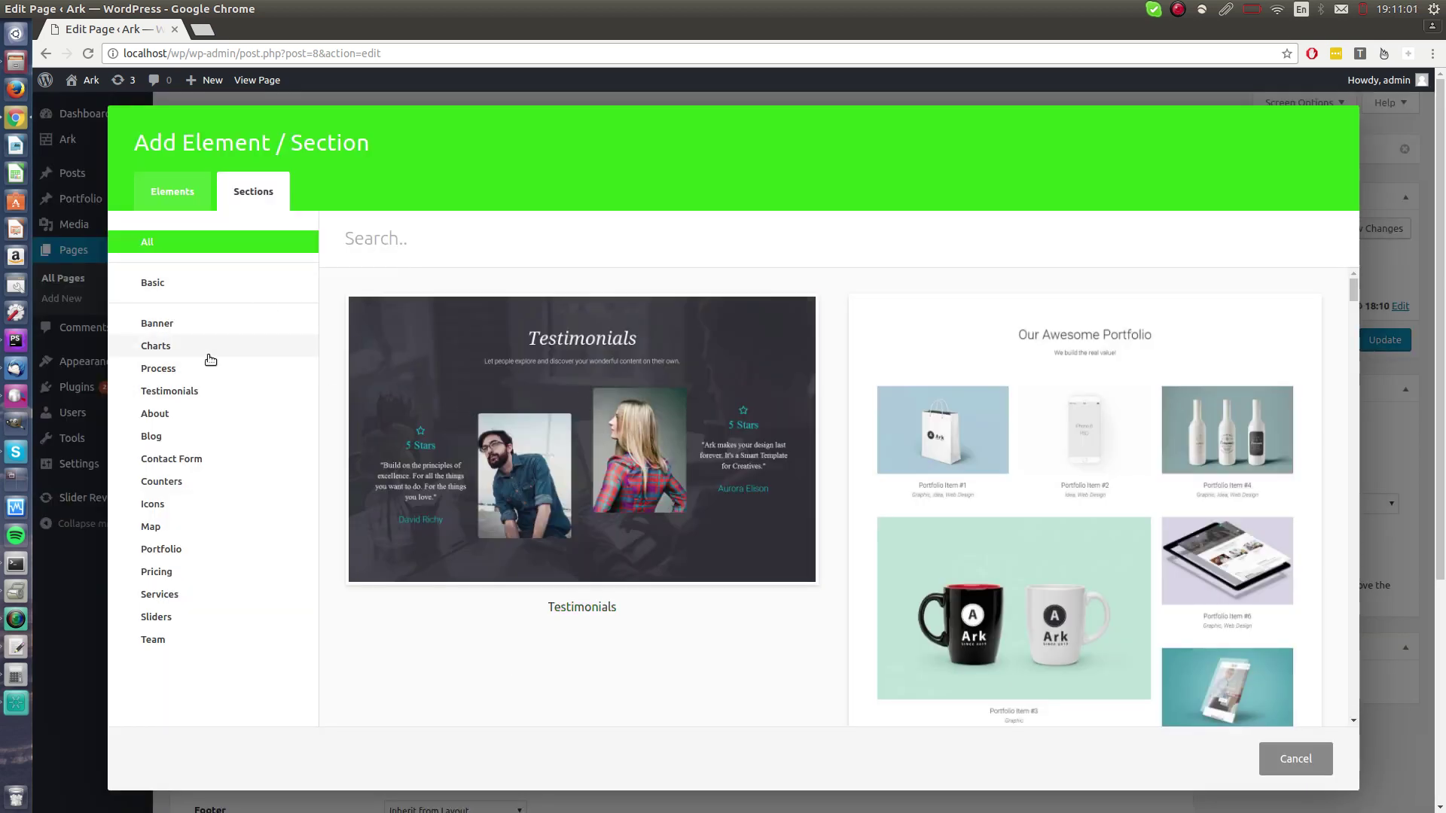
{"action": "left_click", "coordinate": [155, 413]}
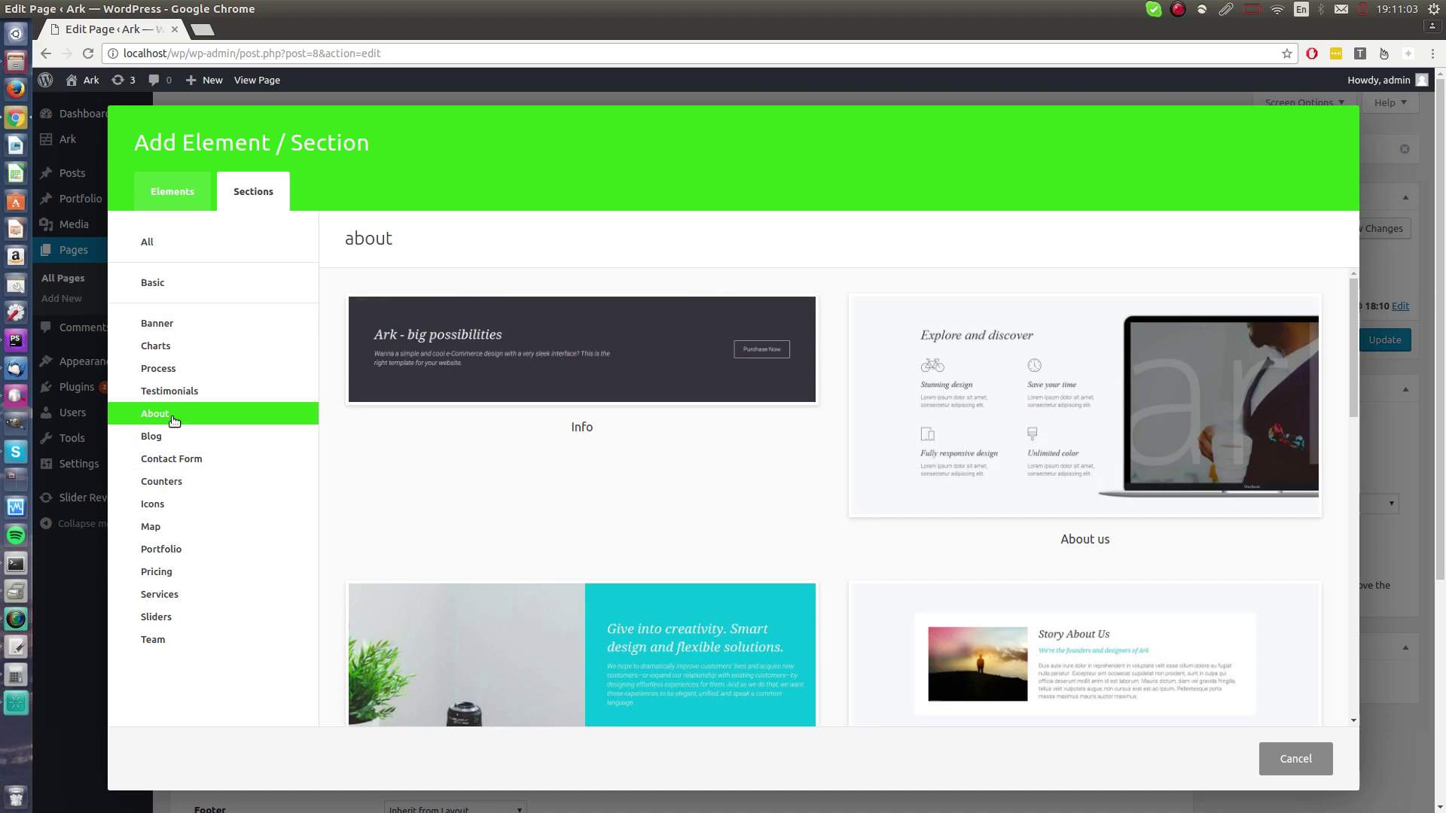
{"action": "scroll", "coordinate": [646, 515], "scroll_direction": "down", "scroll_amount": 3}
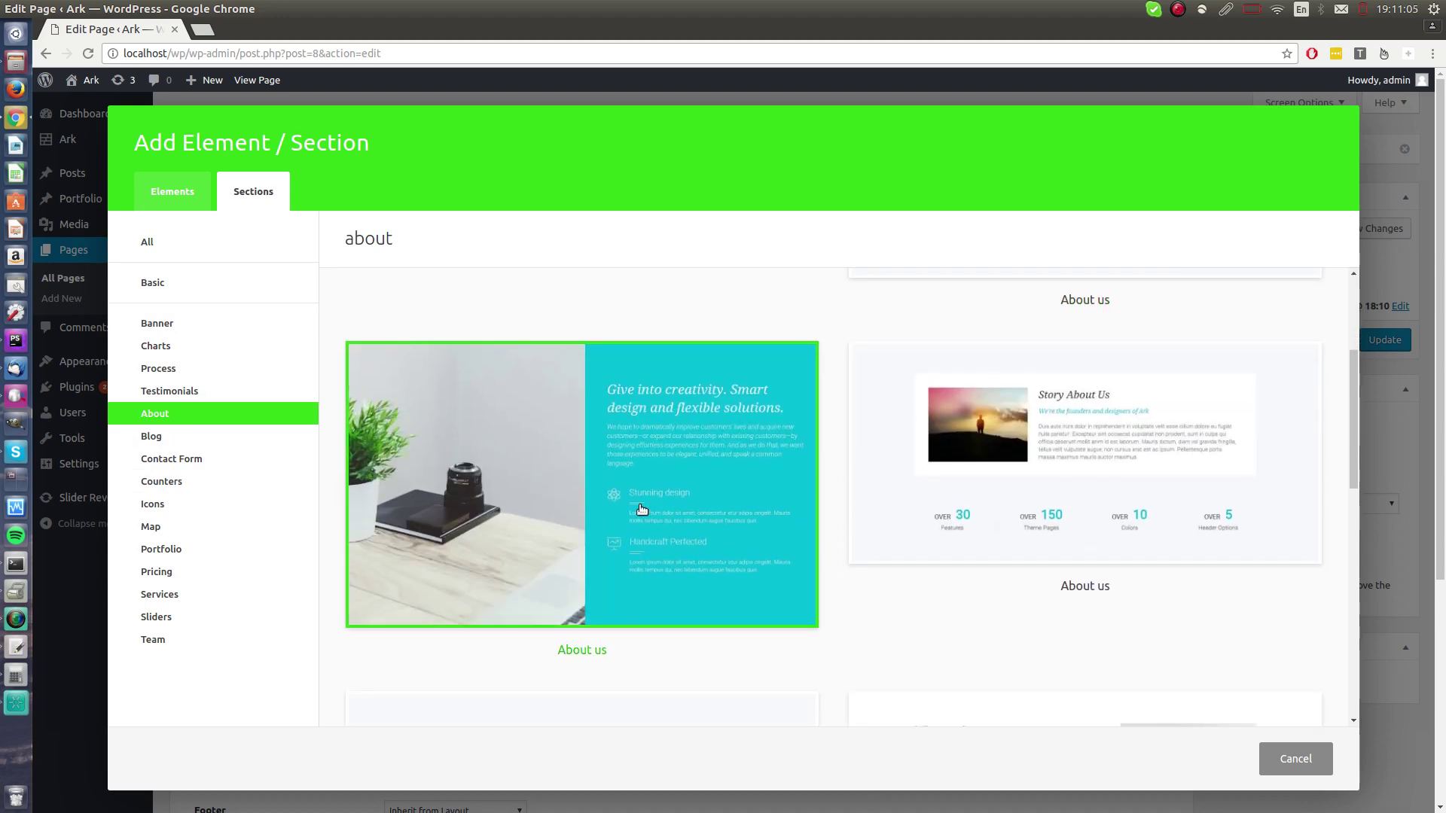
{"action": "left_click", "coordinate": [647, 515]}
{"action": "scroll", "coordinate": [703, 427], "scroll_direction": "down", "scroll_amount": 5}
{"action": "scroll", "coordinate": [680, 444], "scroll_direction": "down", "scroll_amount": 4}
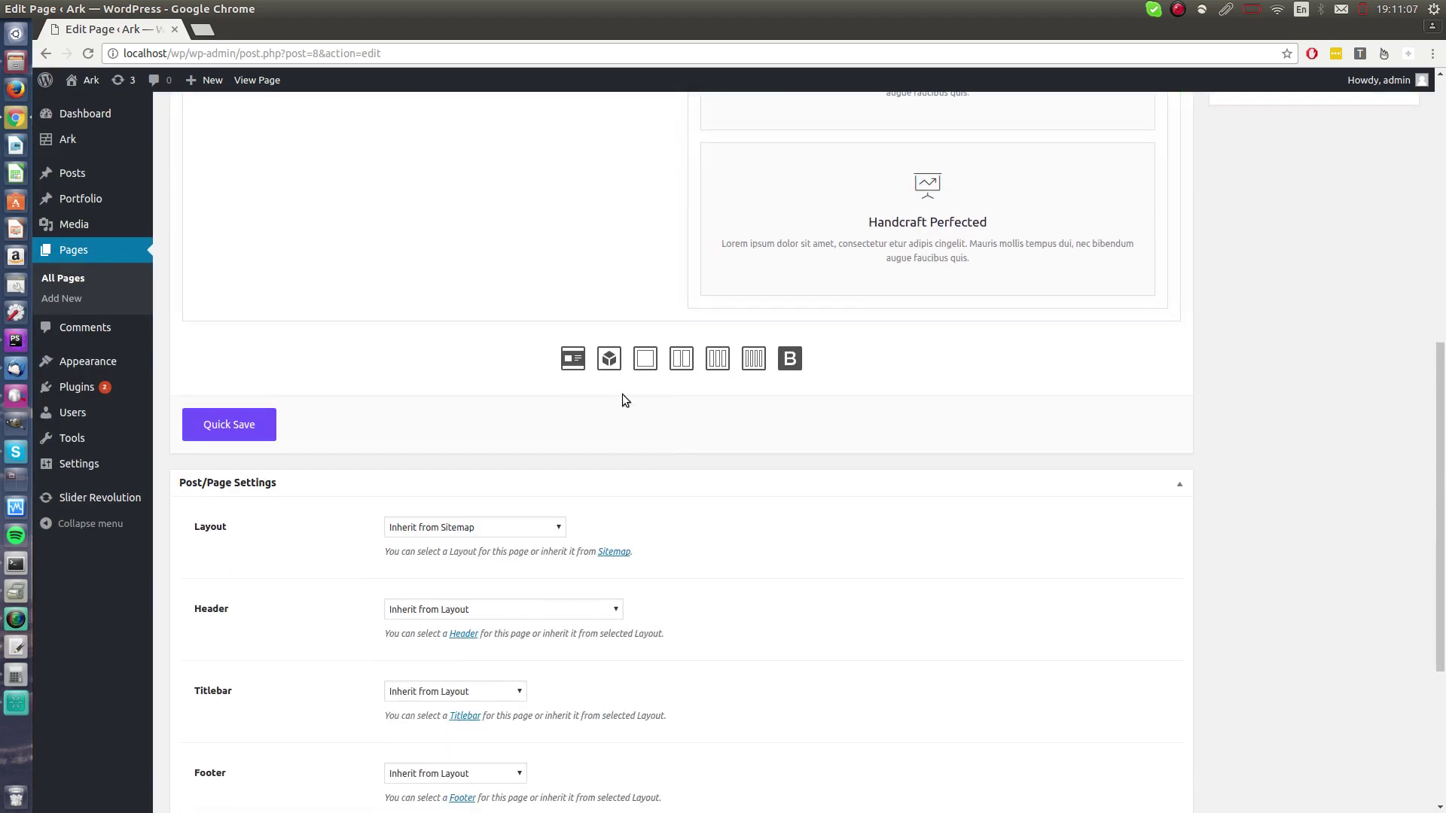
{"action": "left_click", "coordinate": [569, 357]}
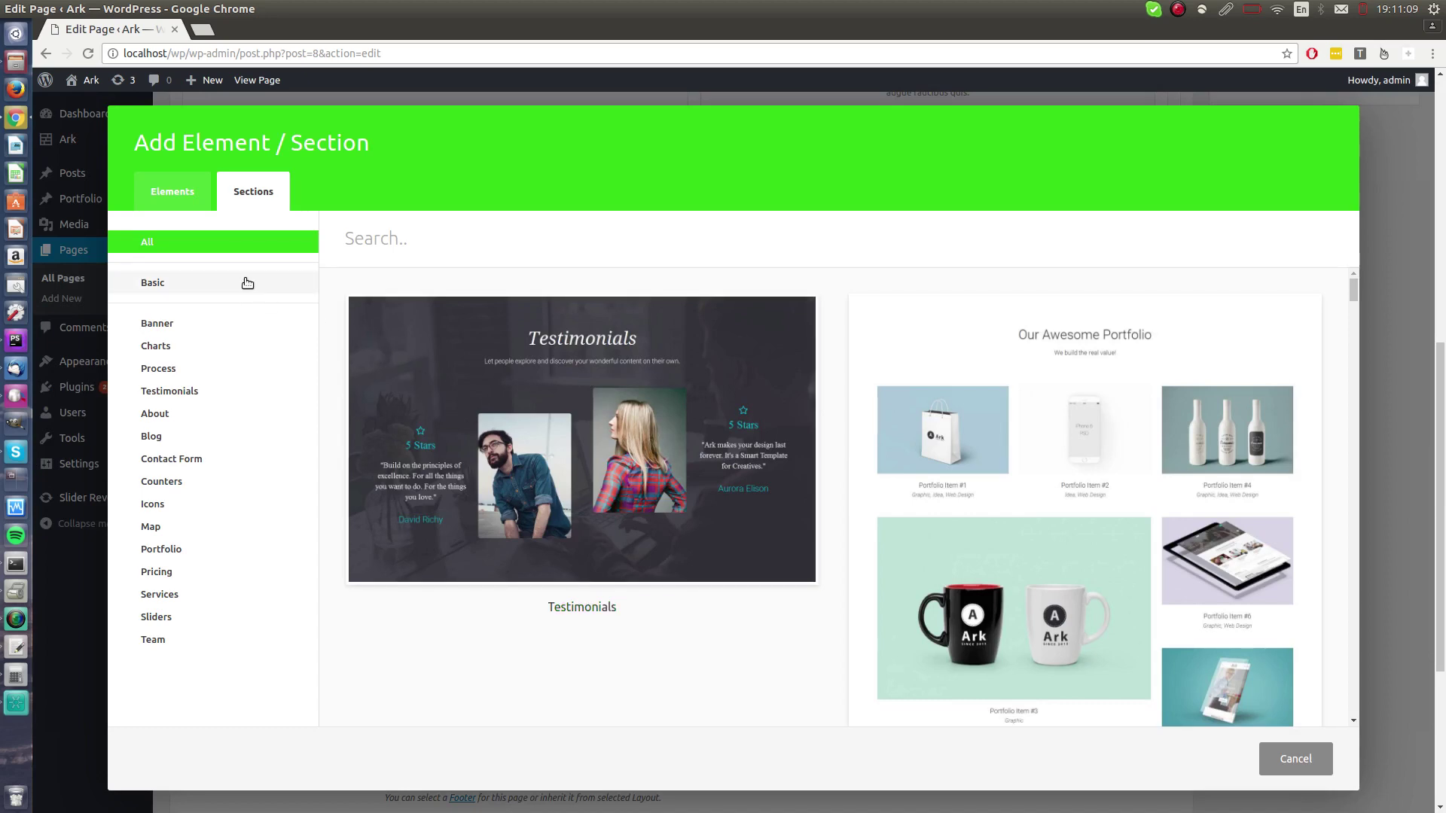
{"action": "left_click", "coordinate": [196, 369]}
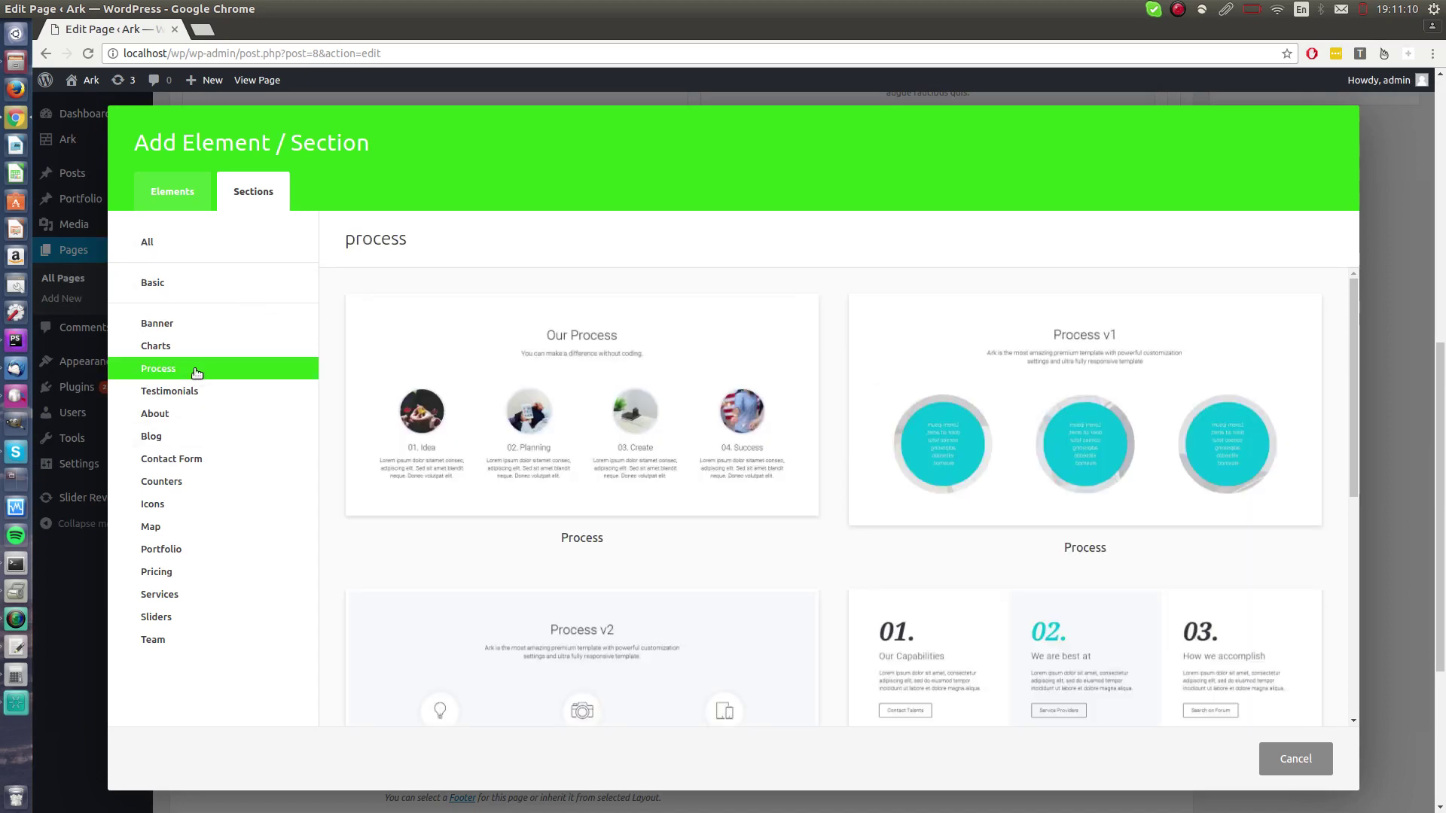
{"action": "left_click", "coordinate": [594, 381]}
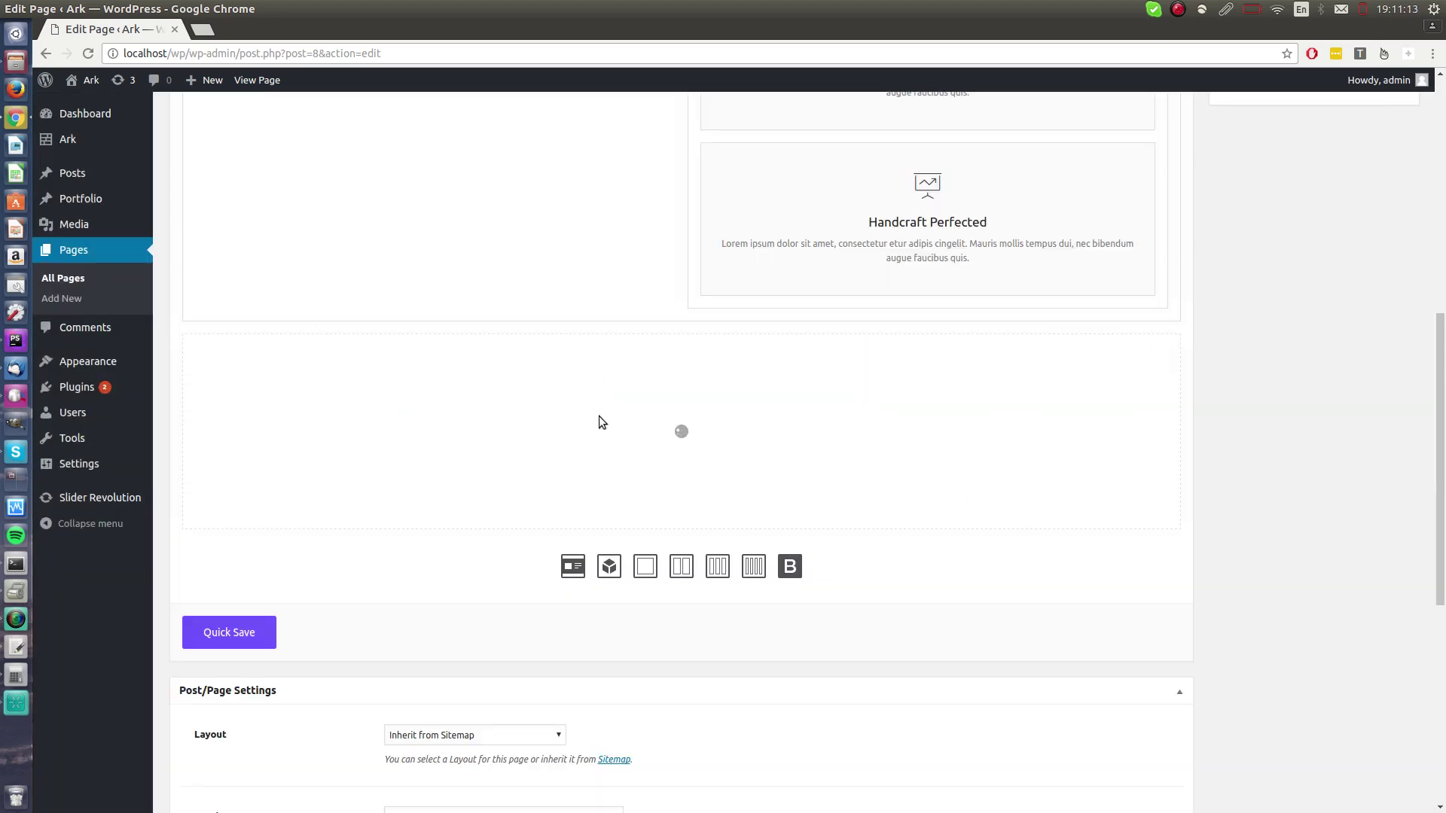
{"action": "scroll", "coordinate": [559, 476], "scroll_direction": "down", "scroll_amount": 3}
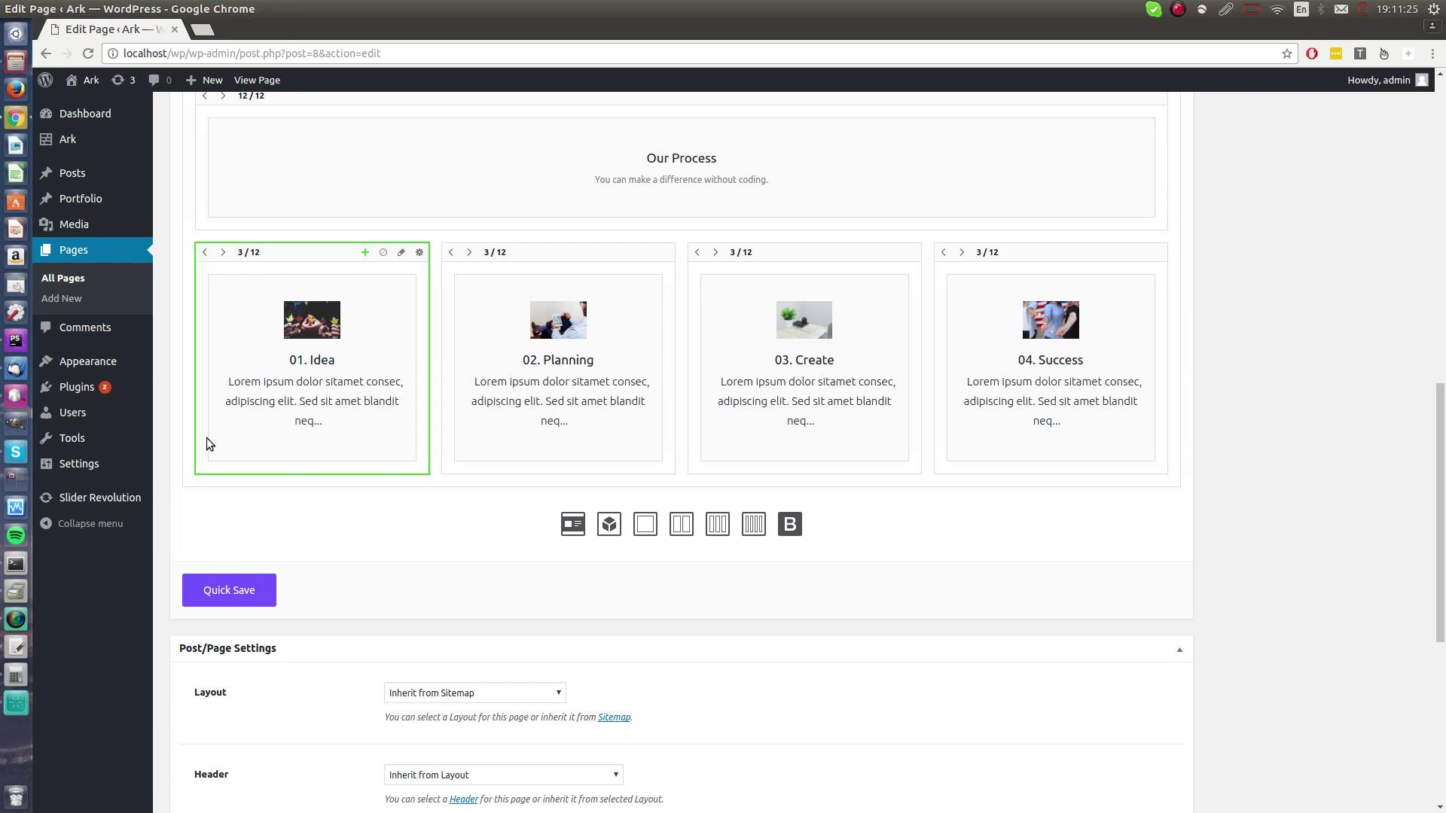
Add the Contact Form office hours section and Quick Save the page.
{"action": "left_click", "coordinate": [575, 524]}
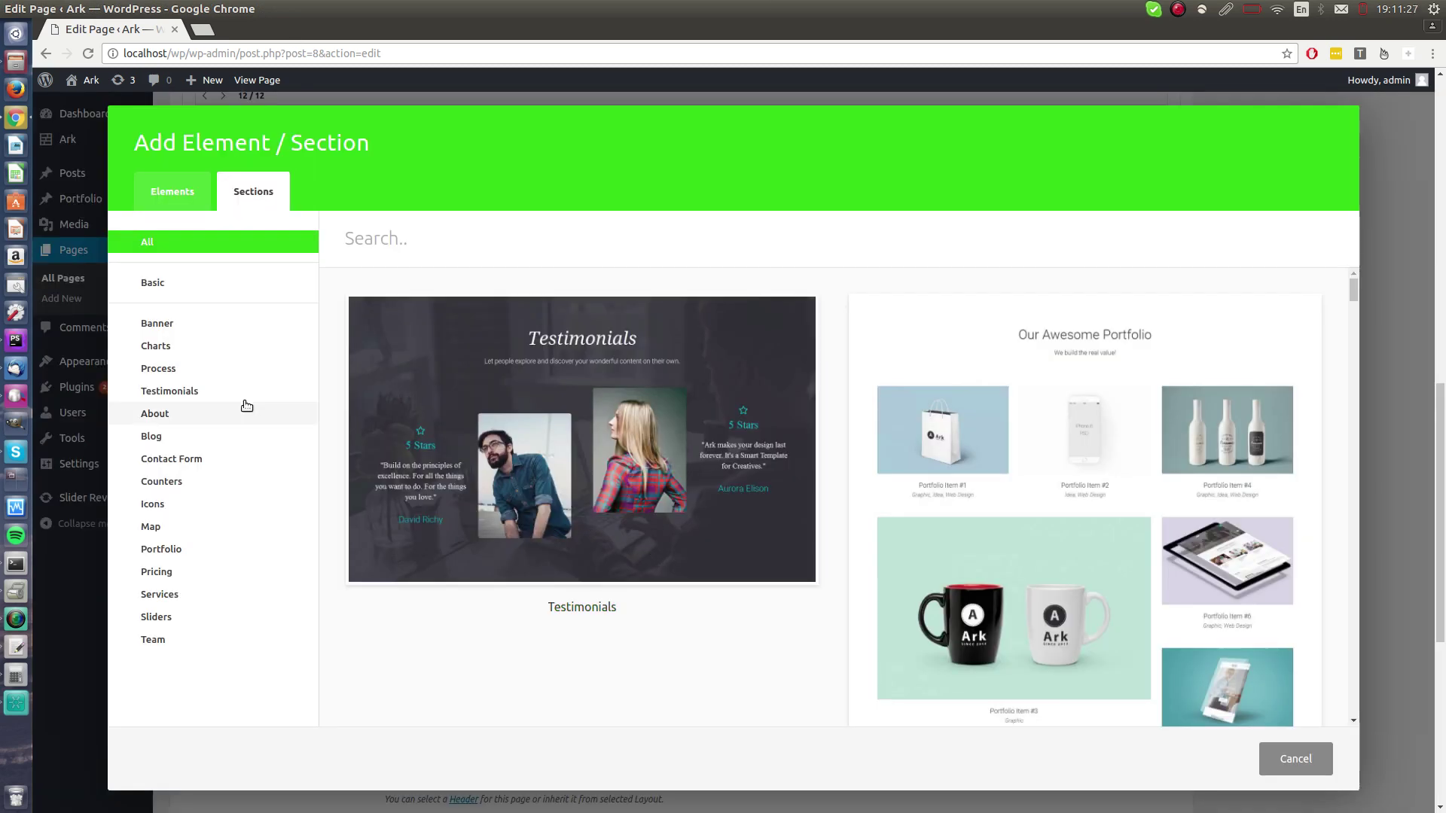
{"action": "left_click", "coordinate": [180, 458]}
{"action": "left_click", "coordinate": [682, 564]}
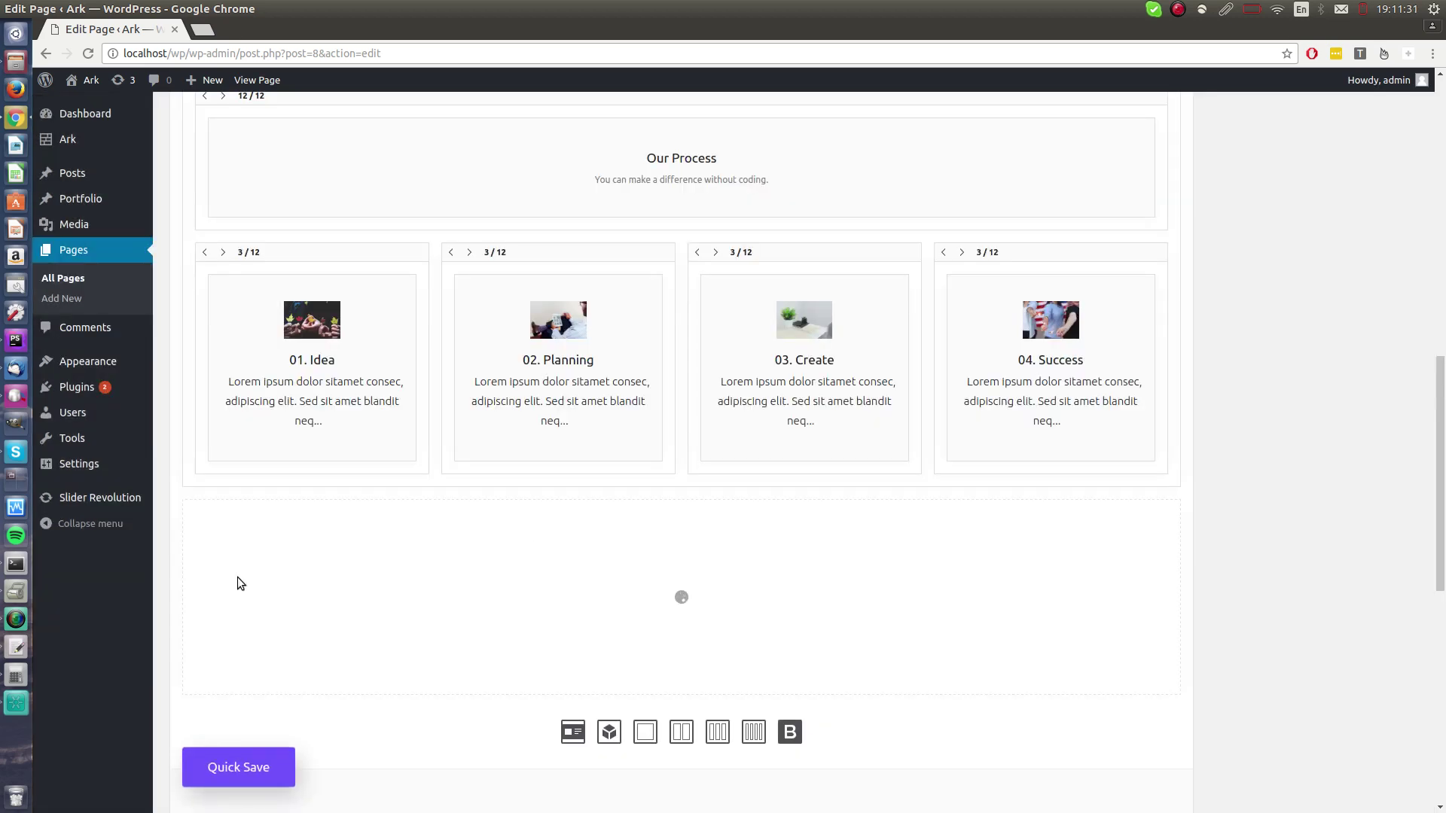
{"action": "left_click", "coordinate": [223, 781]}
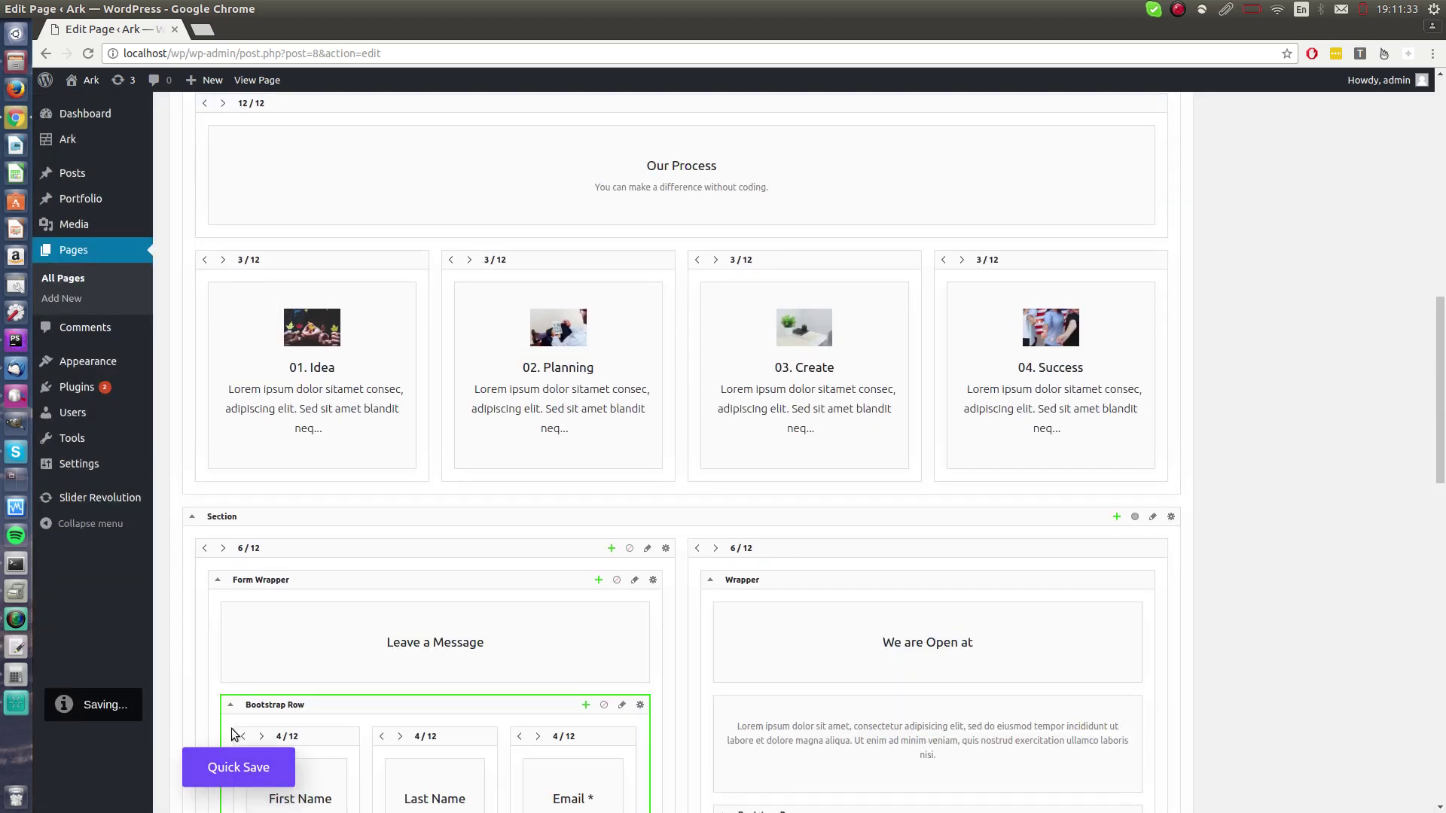
{"action": "scroll", "coordinate": [231, 729], "scroll_direction": "up", "scroll_amount": 8}
{"action": "scroll", "coordinate": [235, 742], "scroll_direction": "up", "scroll_amount": 3}
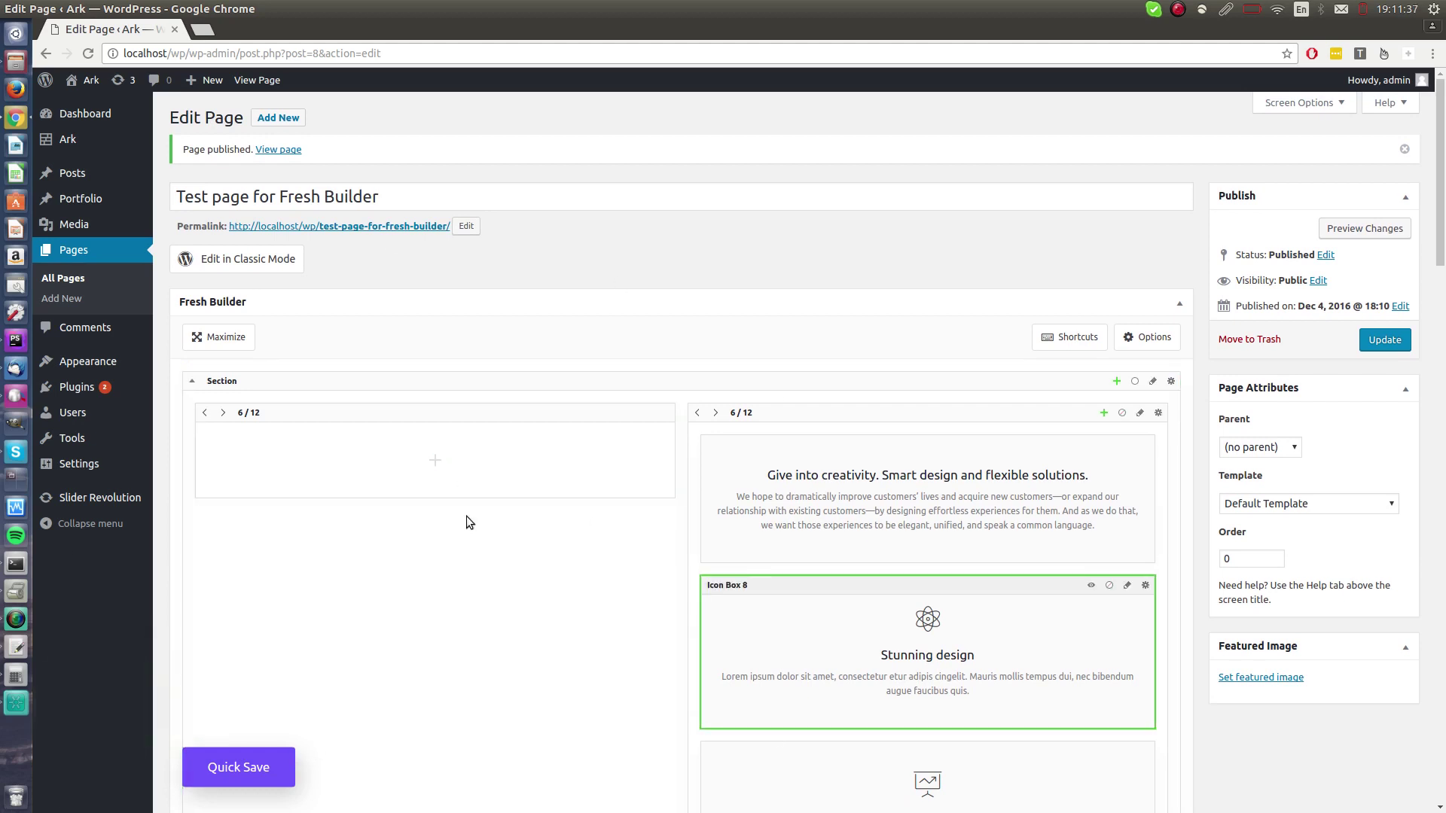
Open the live page in a new tab and scroll through its features, Our Process and contact sections.
{"action": "middle_click", "coordinate": [409, 225]}
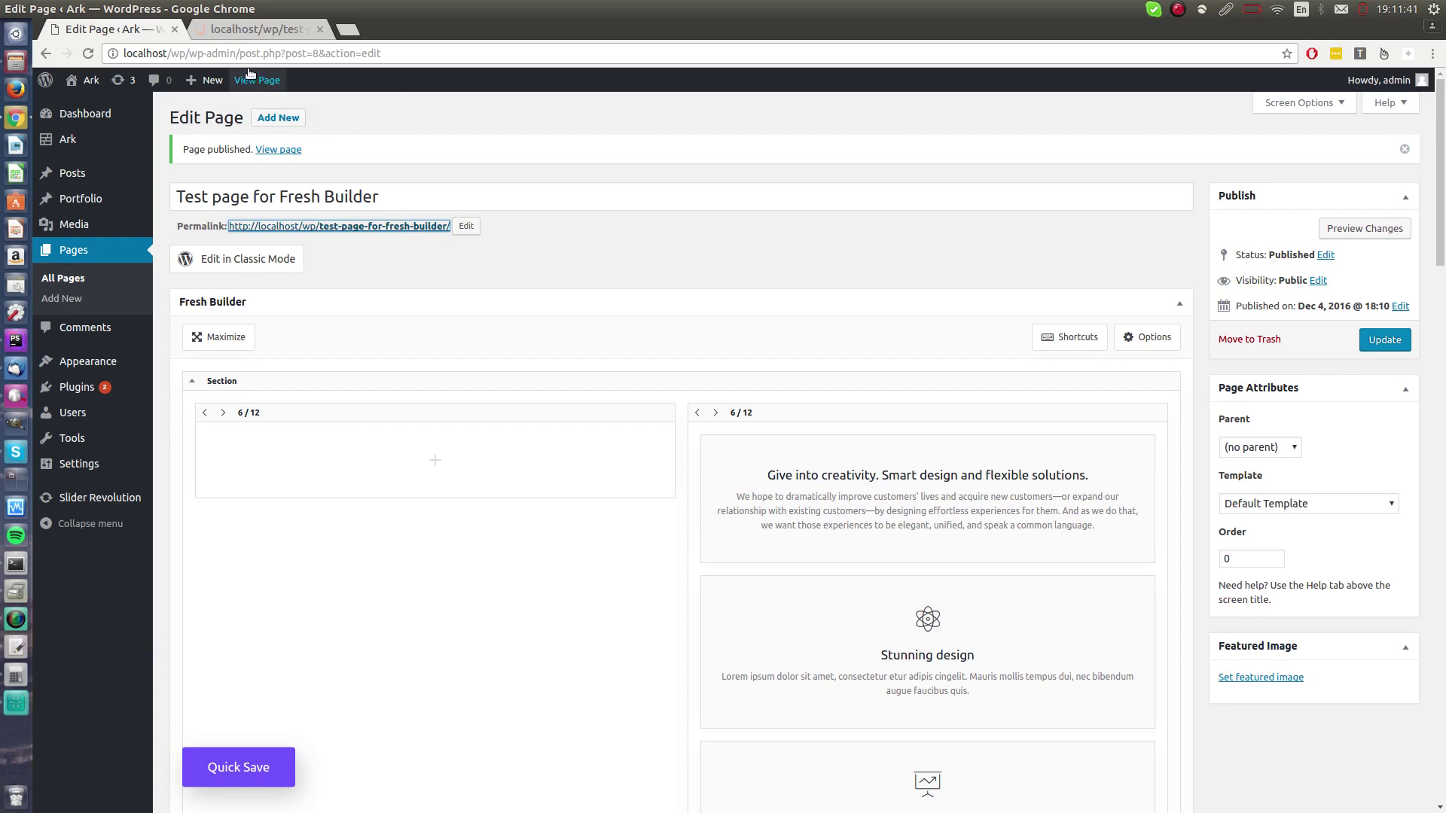
{"action": "left_click", "coordinate": [248, 29]}
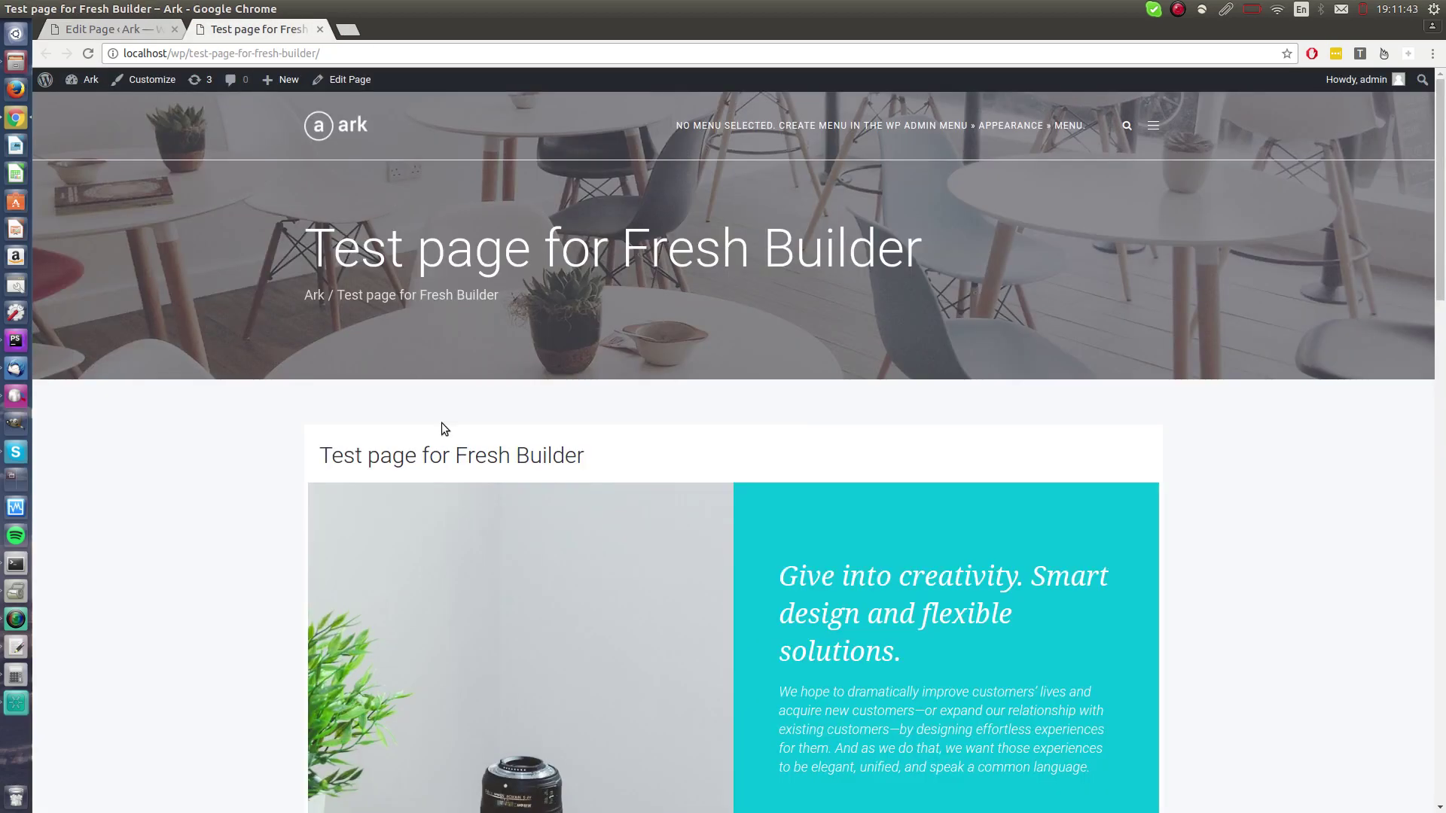
{"action": "scroll", "coordinate": [442, 418], "scroll_direction": "down", "scroll_amount": 8}
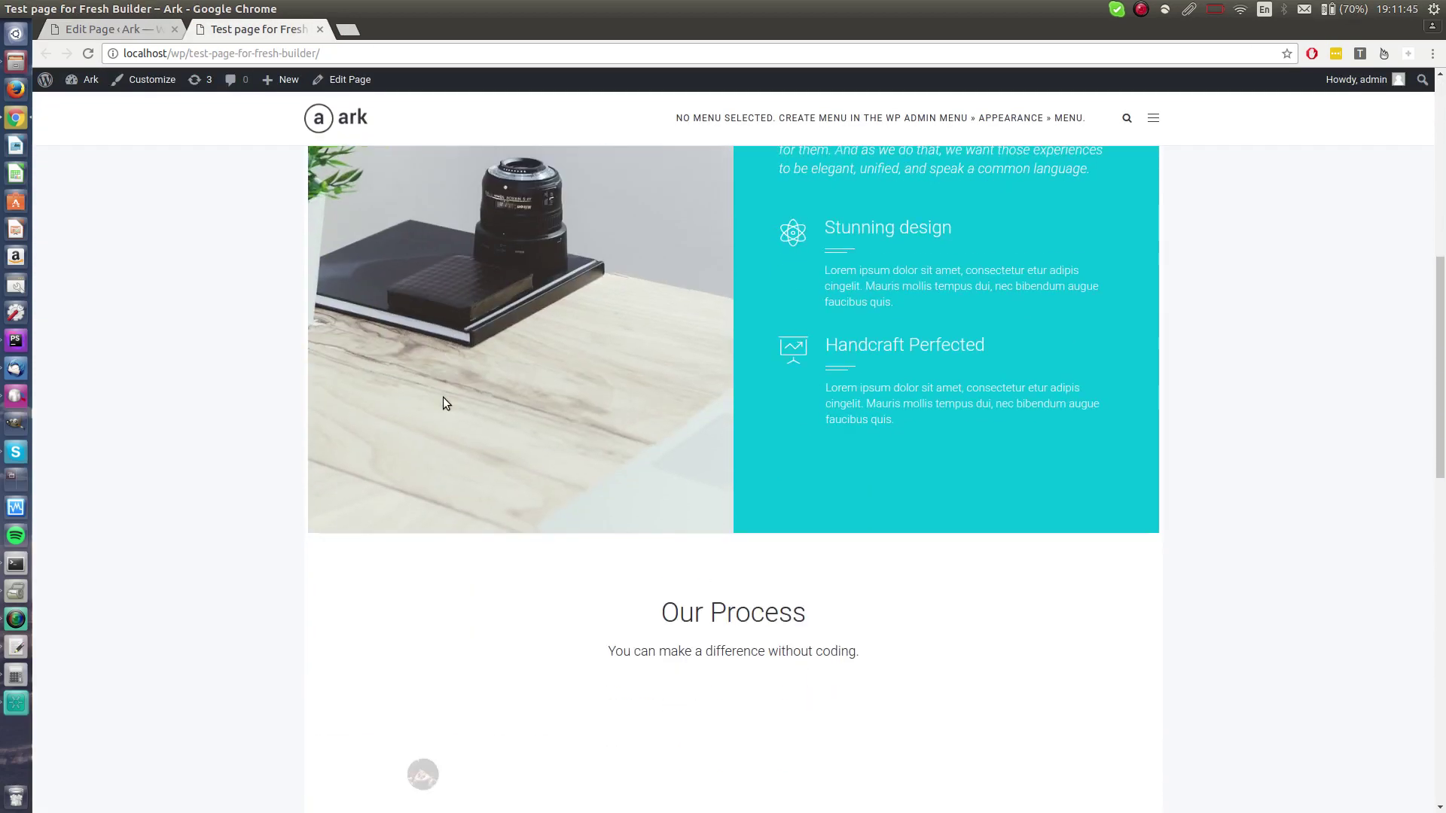
{"action": "scroll", "coordinate": [443, 403], "scroll_direction": "down", "scroll_amount": 14}
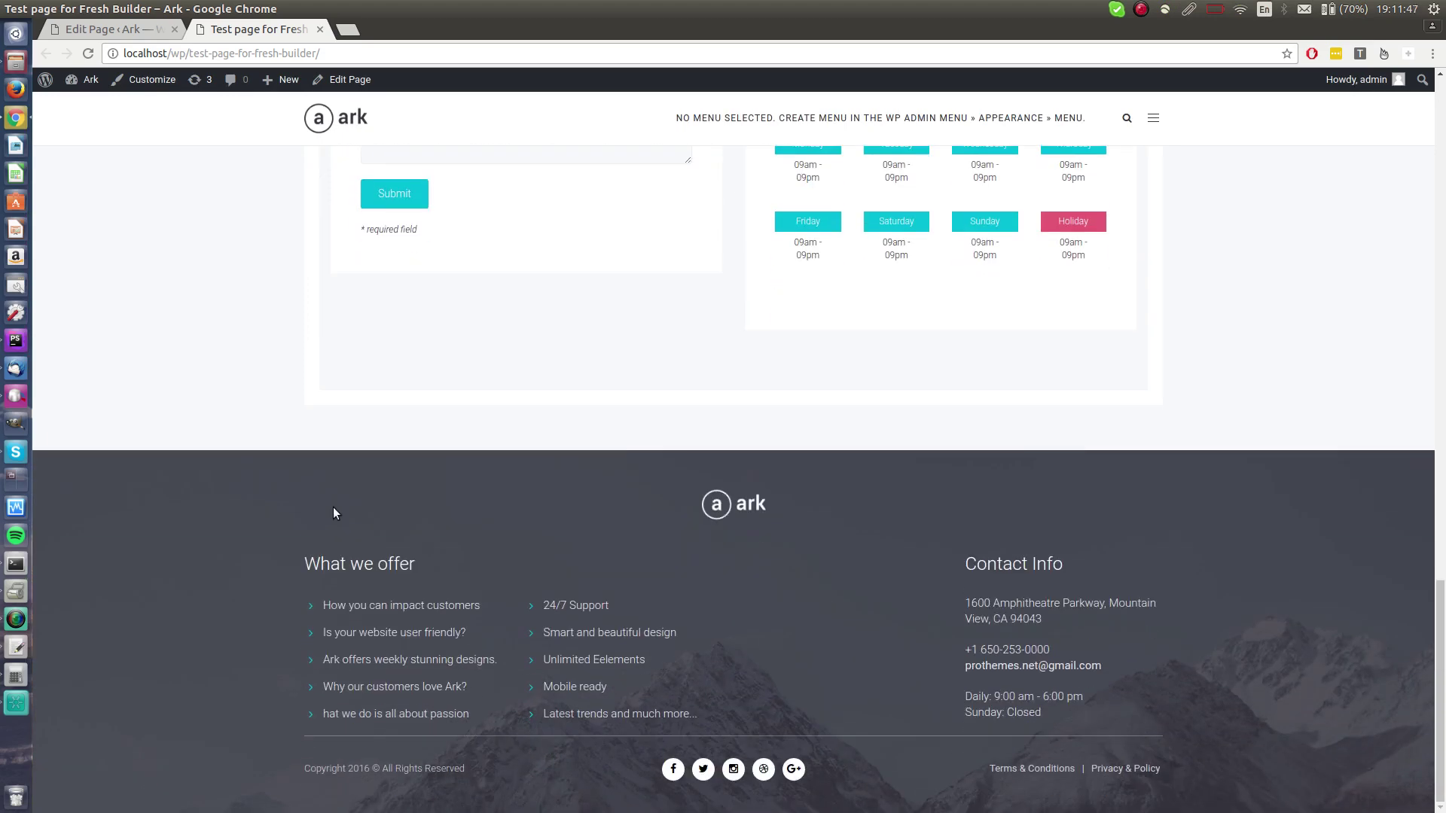
{"action": "scroll", "coordinate": [321, 612], "scroll_direction": "up", "scroll_amount": 14}
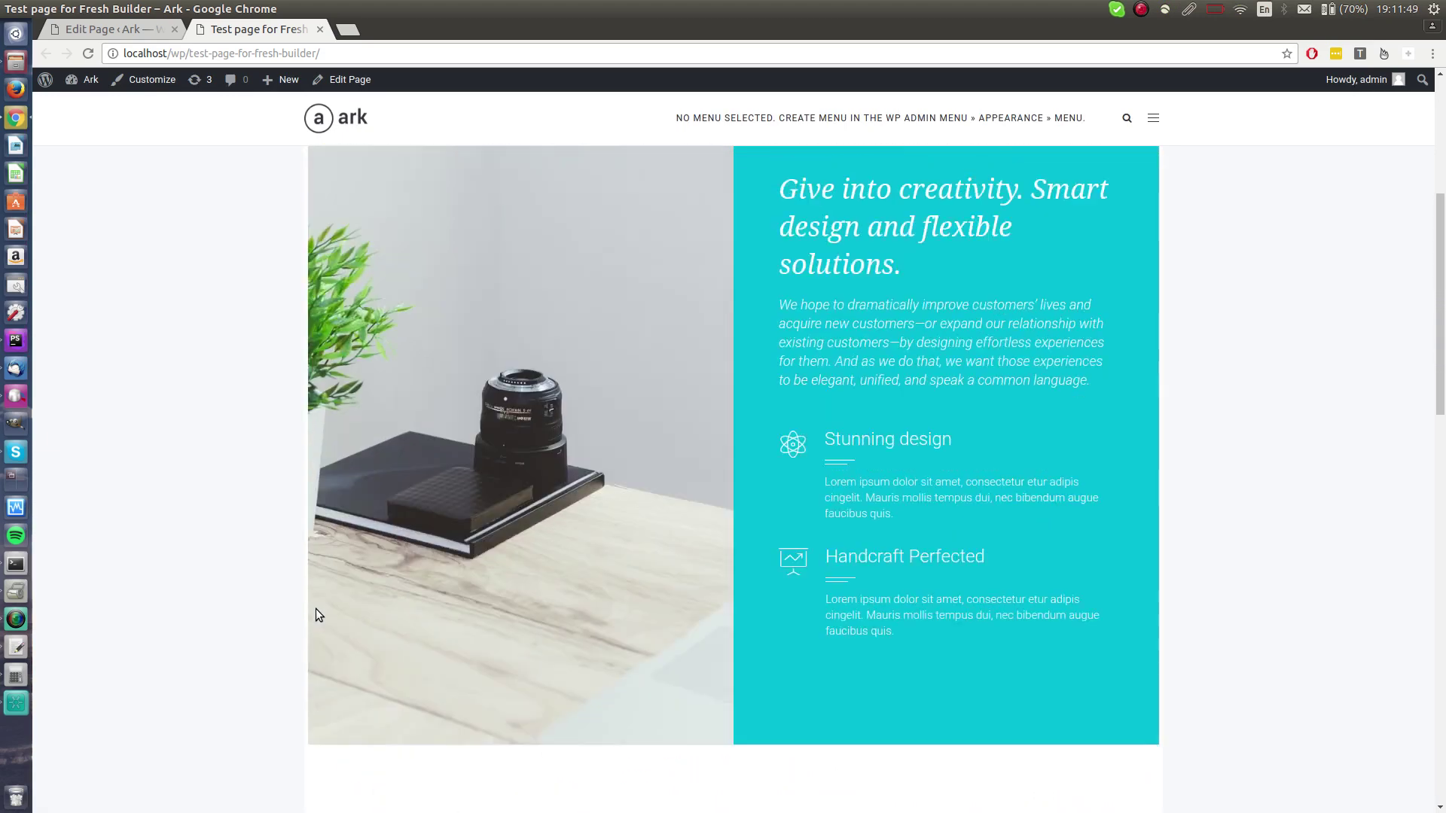
{"action": "scroll", "coordinate": [316, 614], "scroll_direction": "up", "scroll_amount": 5}
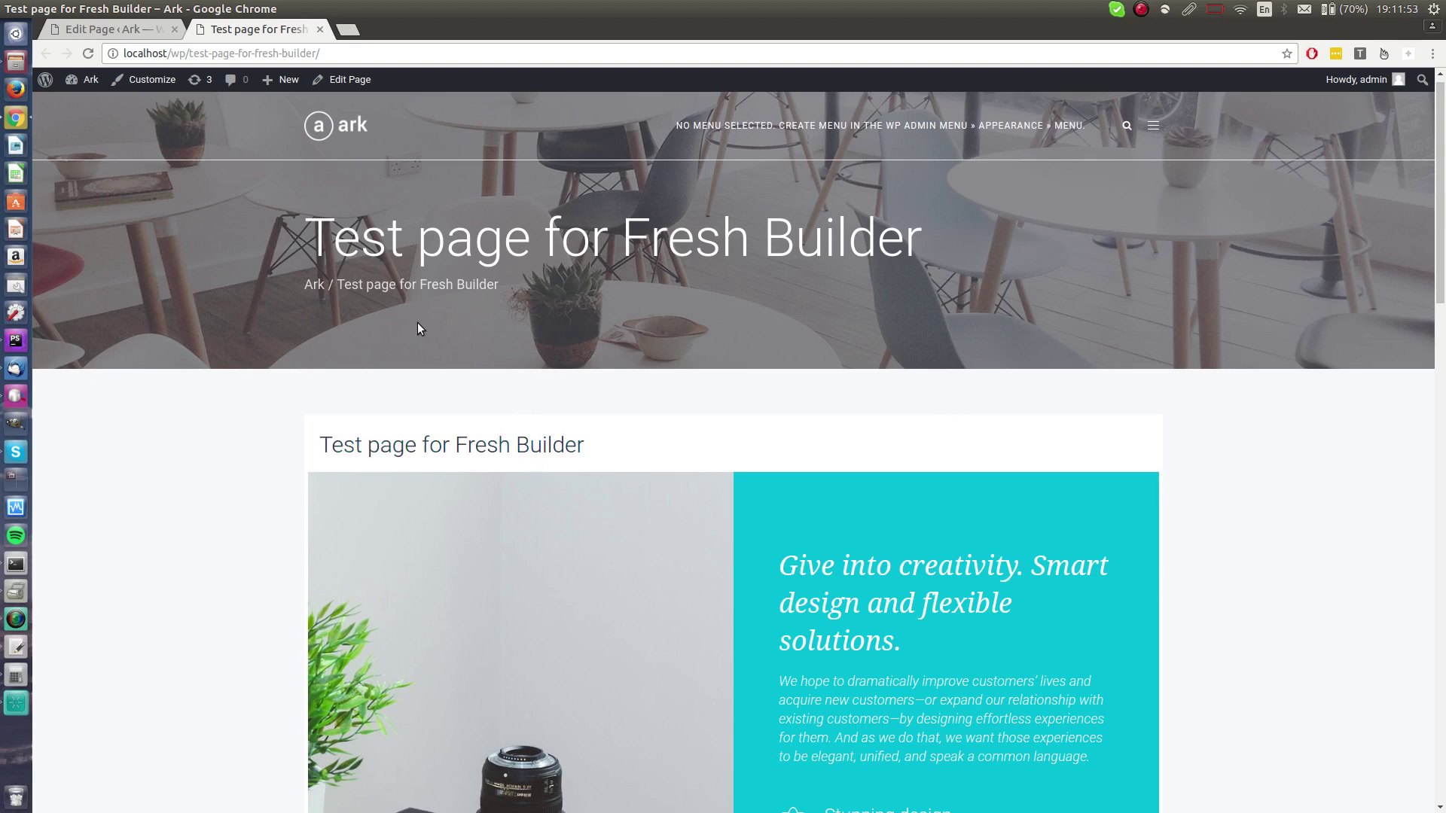
Set the page Layout to Default Page - Full Body with Titlebar, save, and view the live page.
{"action": "left_click", "coordinate": [105, 30]}
{"action": "scroll", "coordinate": [767, 385], "scroll_direction": "down", "scroll_amount": 6}
{"action": "scroll", "coordinate": [767, 385], "scroll_direction": "down", "scroll_amount": 10}
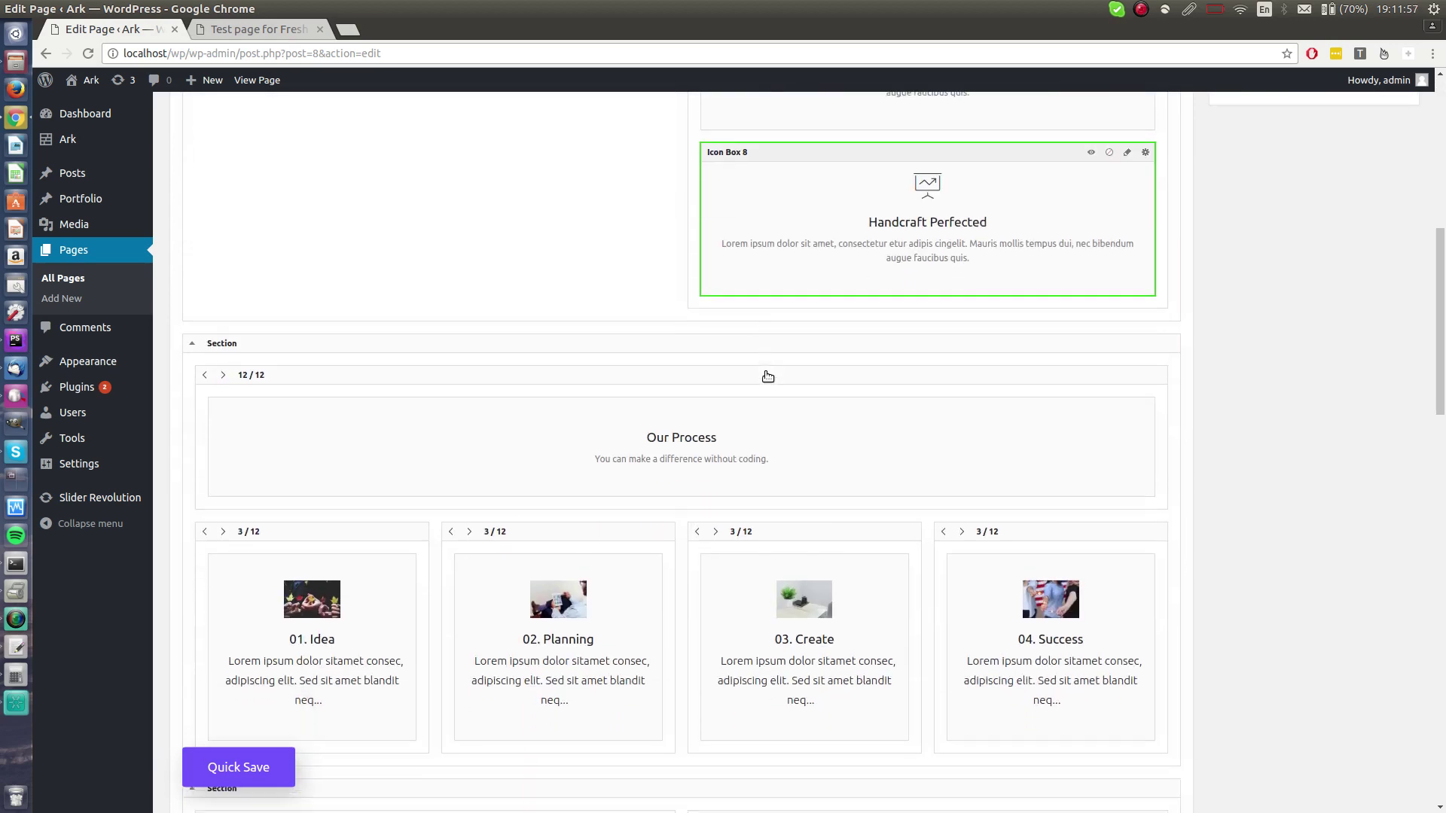
{"action": "scroll", "coordinate": [677, 419], "scroll_direction": "down", "scroll_amount": 9}
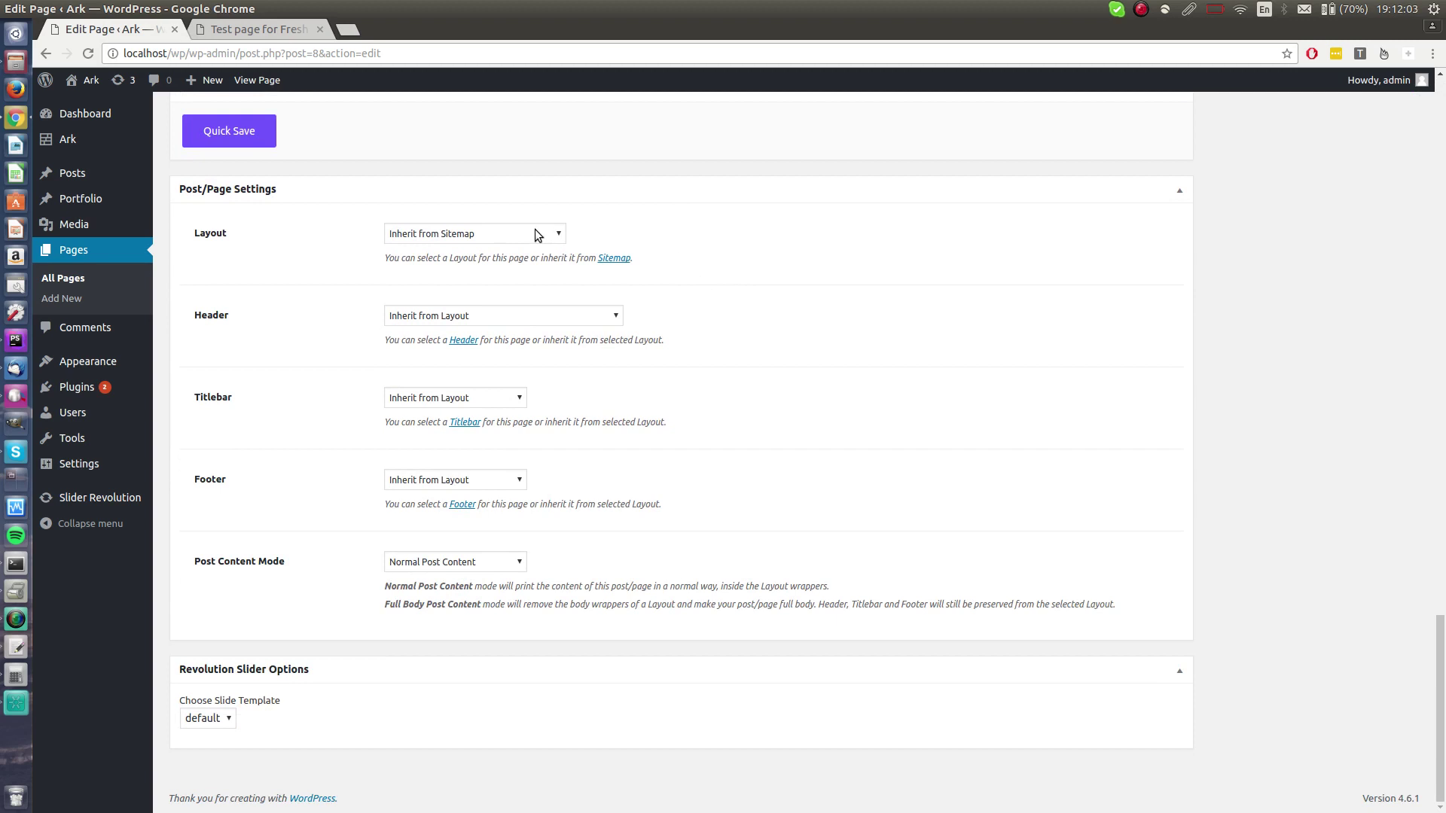
{"action": "left_click", "coordinate": [560, 231]}
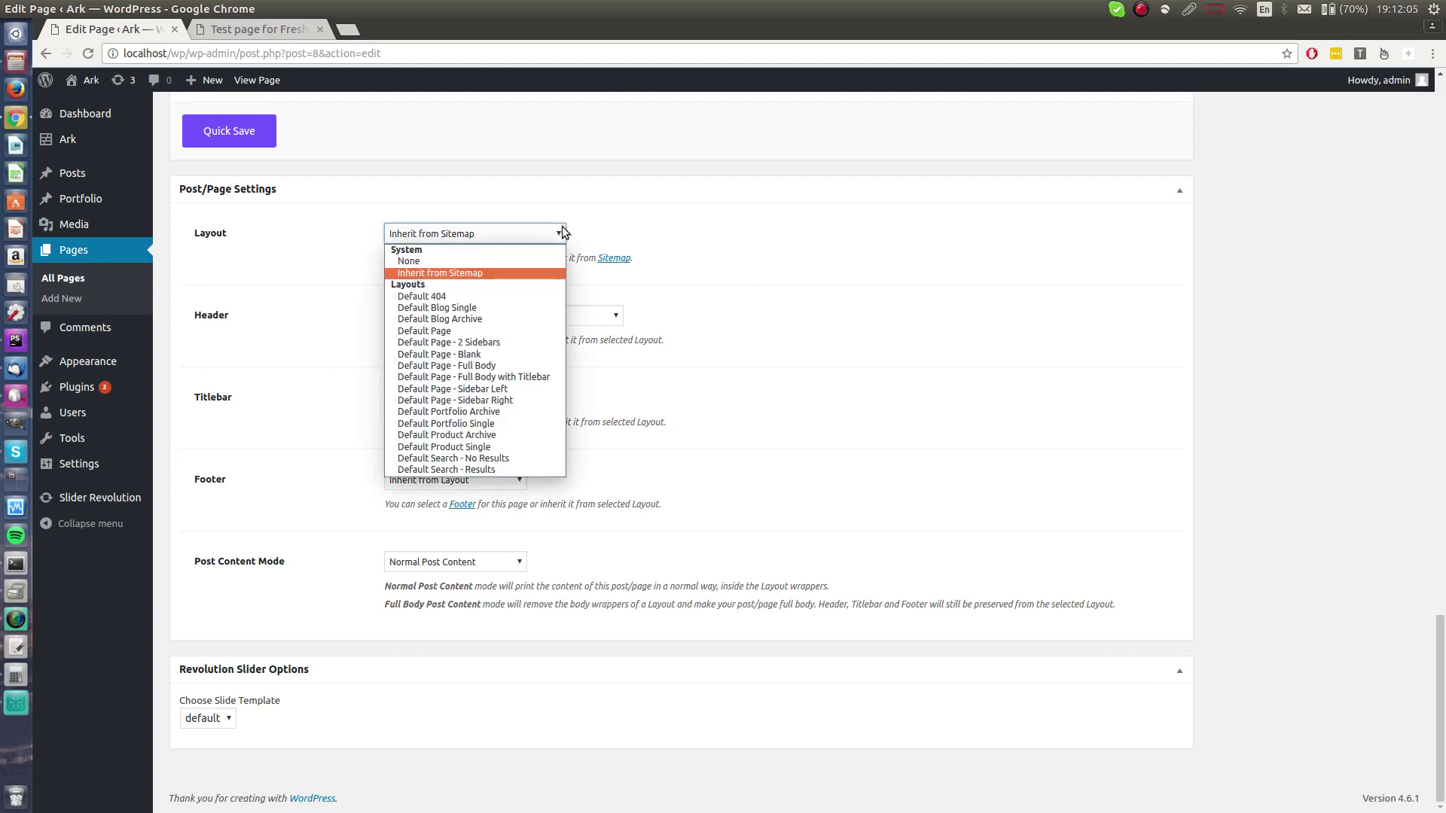
{"action": "left_click", "coordinate": [518, 377]}
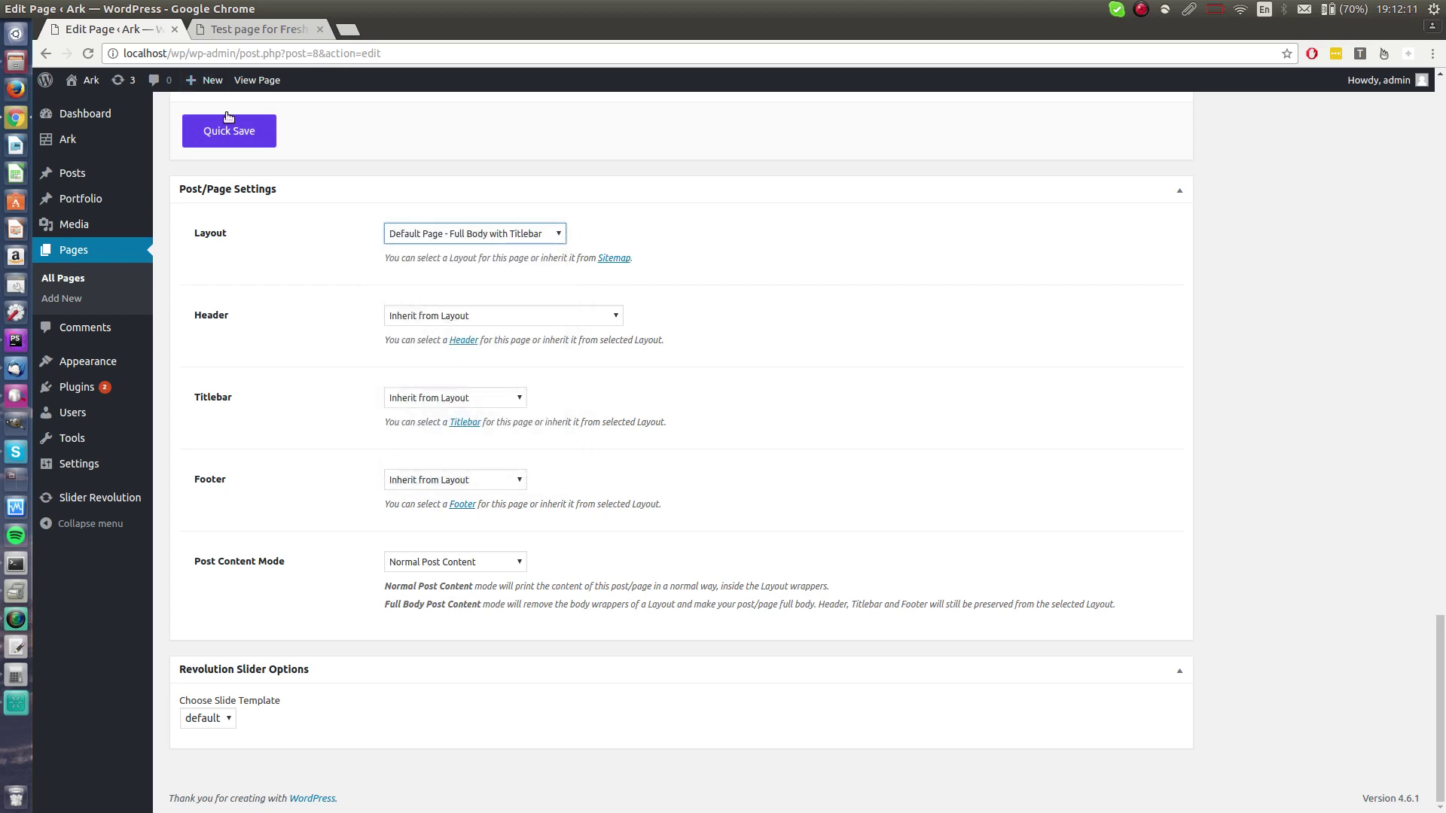
{"action": "left_click", "coordinate": [231, 130]}
{"action": "left_click", "coordinate": [237, 35]}
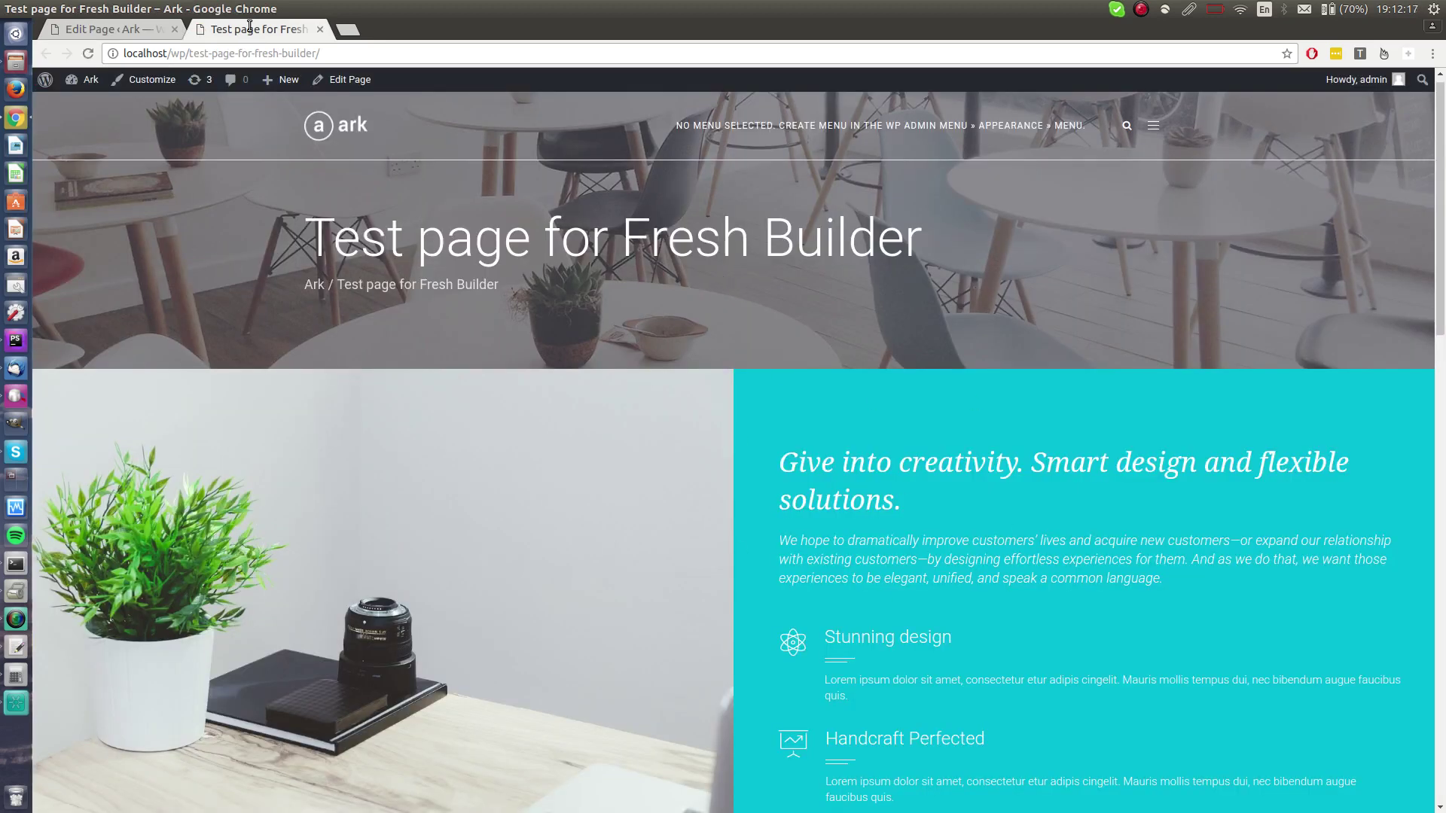
{"action": "left_click_drag", "start_coordinate": [301, 218], "coordinate": [856, 408]}
Scroll the live test page down to its footer, then go back to the Edit Page tab.
{"action": "left_click", "coordinate": [853, 344]}
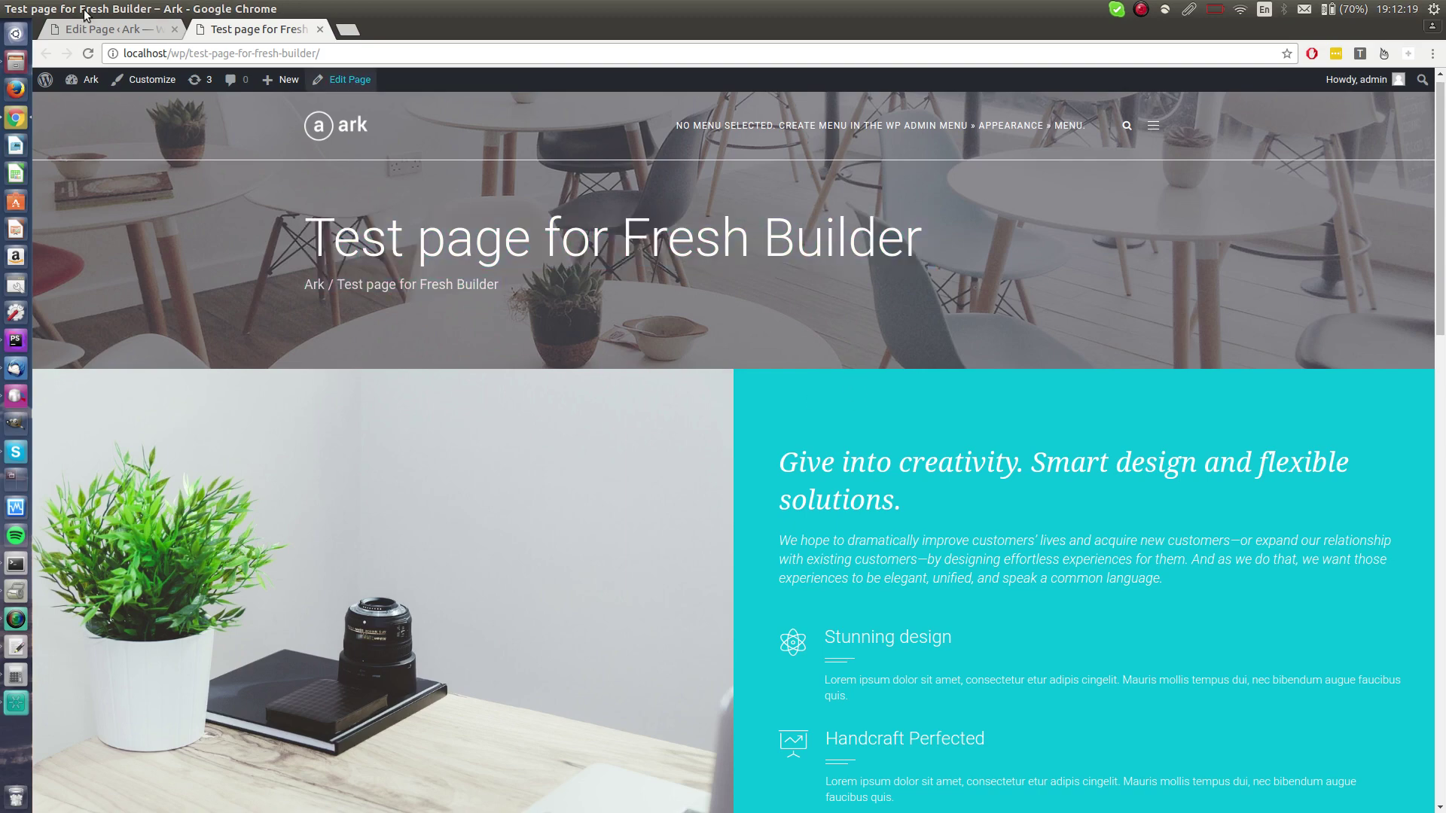
{"action": "scroll", "coordinate": [849, 418], "scroll_direction": "down", "scroll_amount": 7}
{"action": "scroll", "coordinate": [753, 410], "scroll_direction": "down", "scroll_amount": 4}
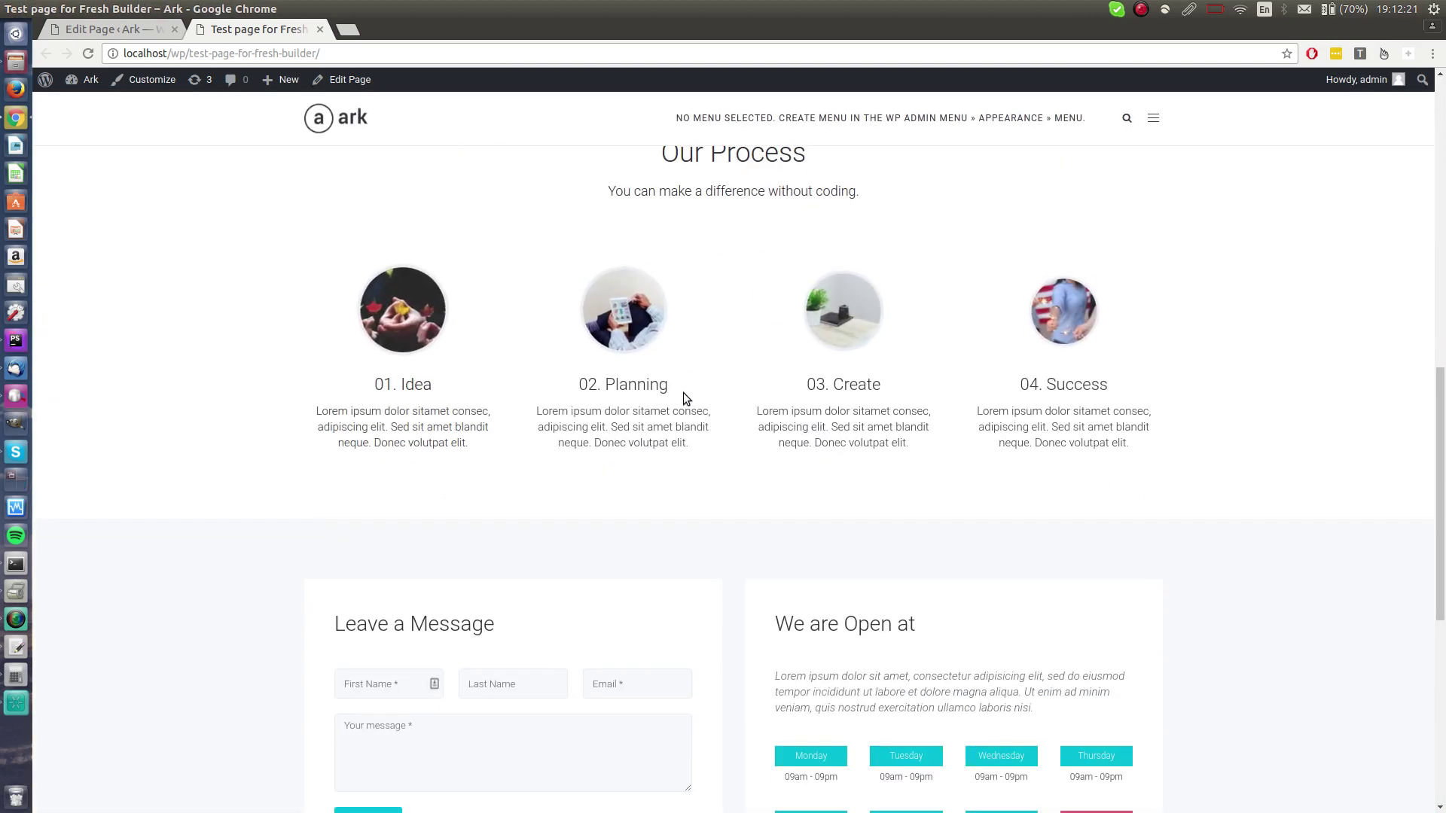
{"action": "scroll", "coordinate": [841, 584], "scroll_direction": "down", "scroll_amount": 6}
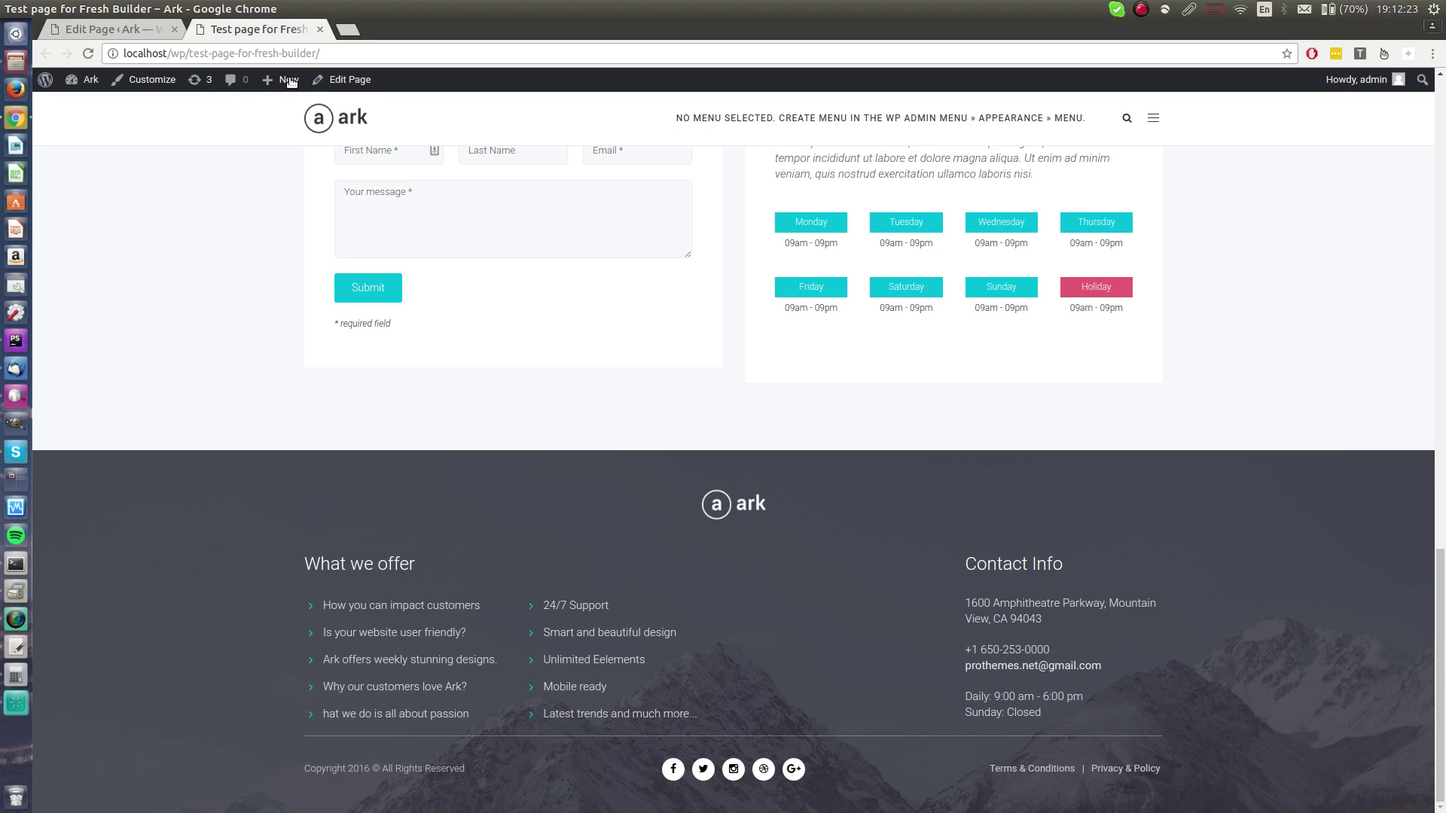
{"action": "left_click", "coordinate": [100, 28]}
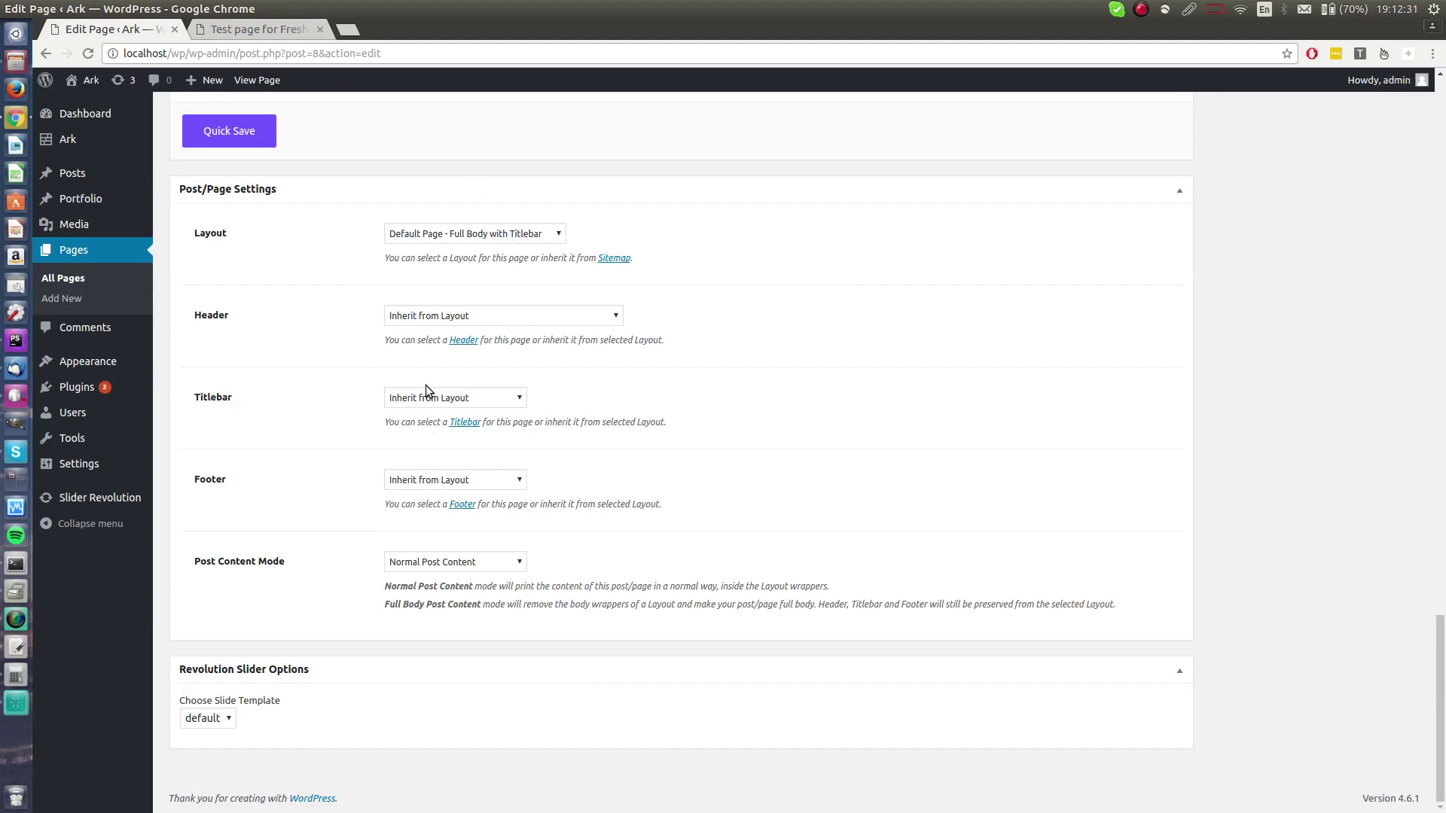
Set the Footer to Default Map, save, and reload the live page to check it.
{"action": "left_click", "coordinate": [484, 317]}
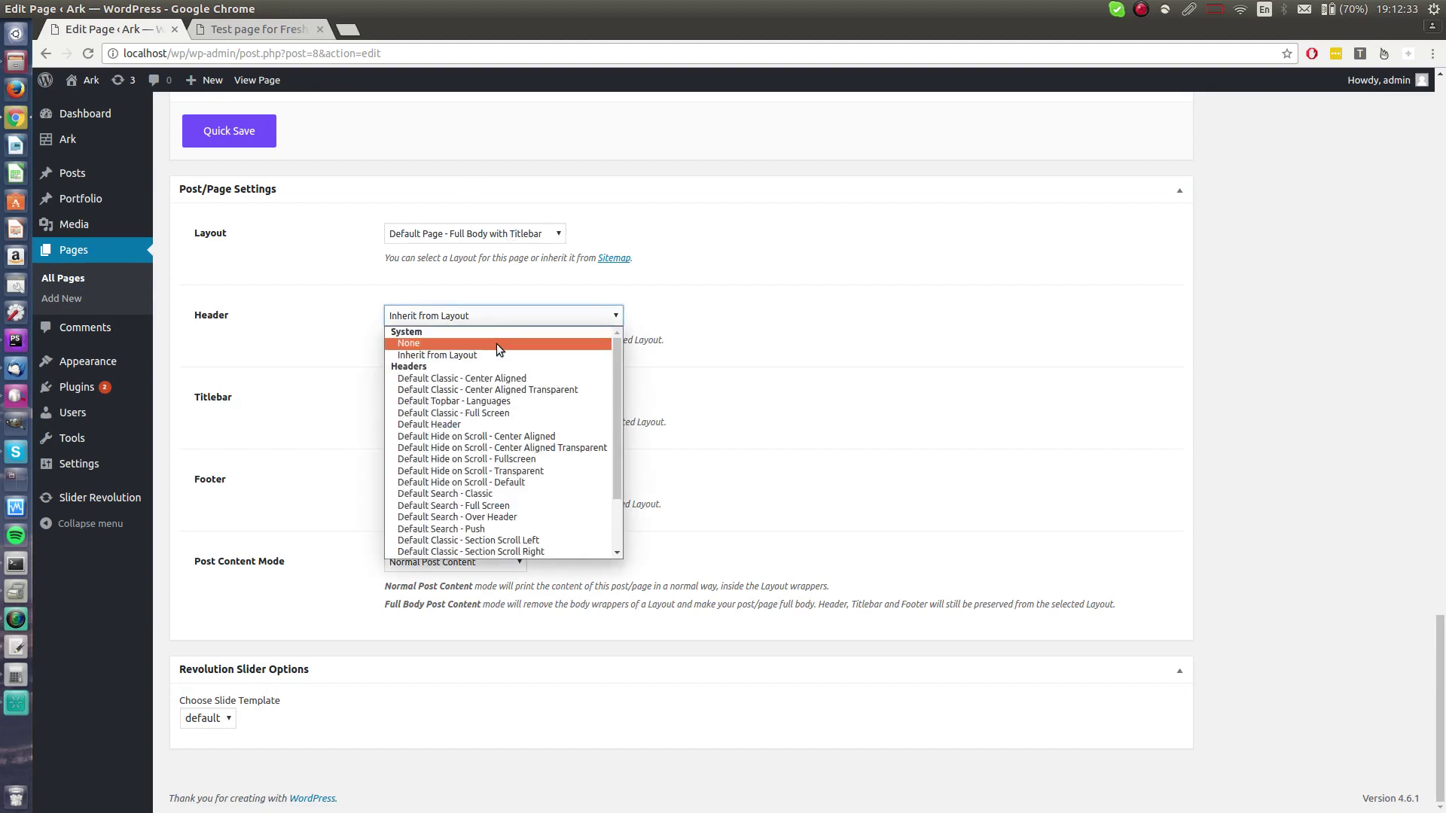
{"action": "left_click", "coordinate": [316, 329]}
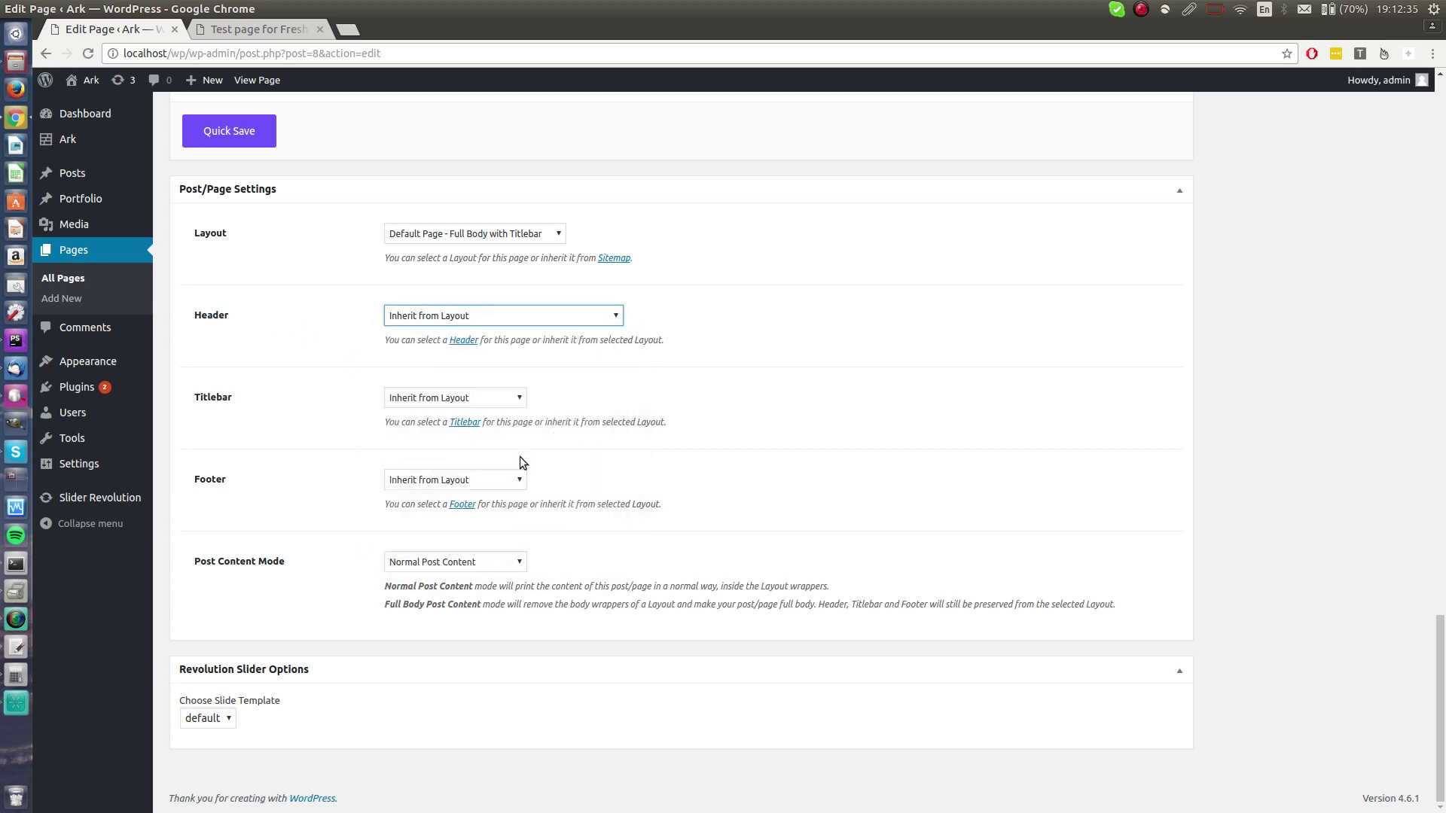
{"action": "left_click", "coordinate": [495, 401]}
{"action": "left_click", "coordinate": [341, 407]}
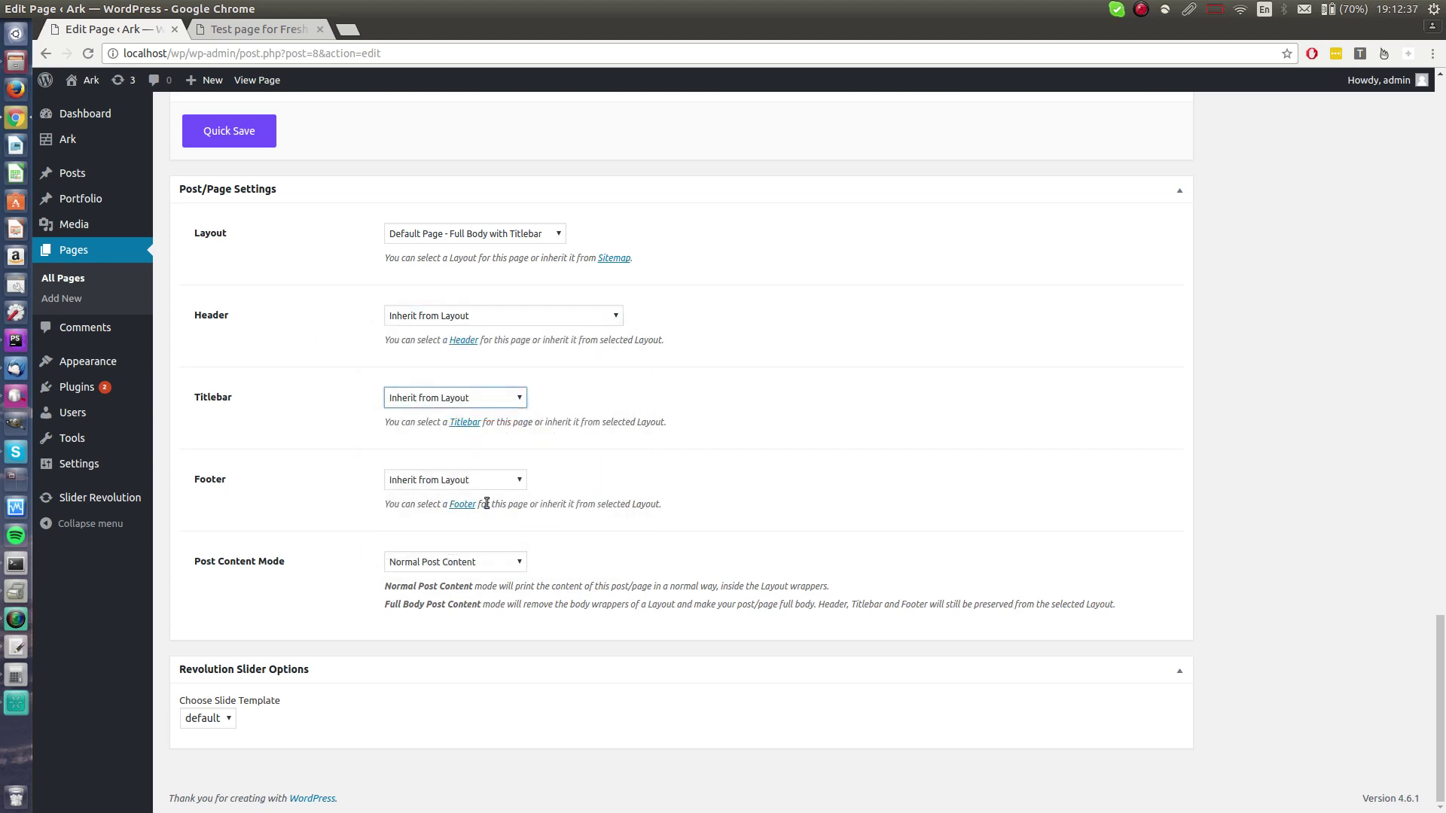
{"action": "left_click", "coordinate": [479, 485]}
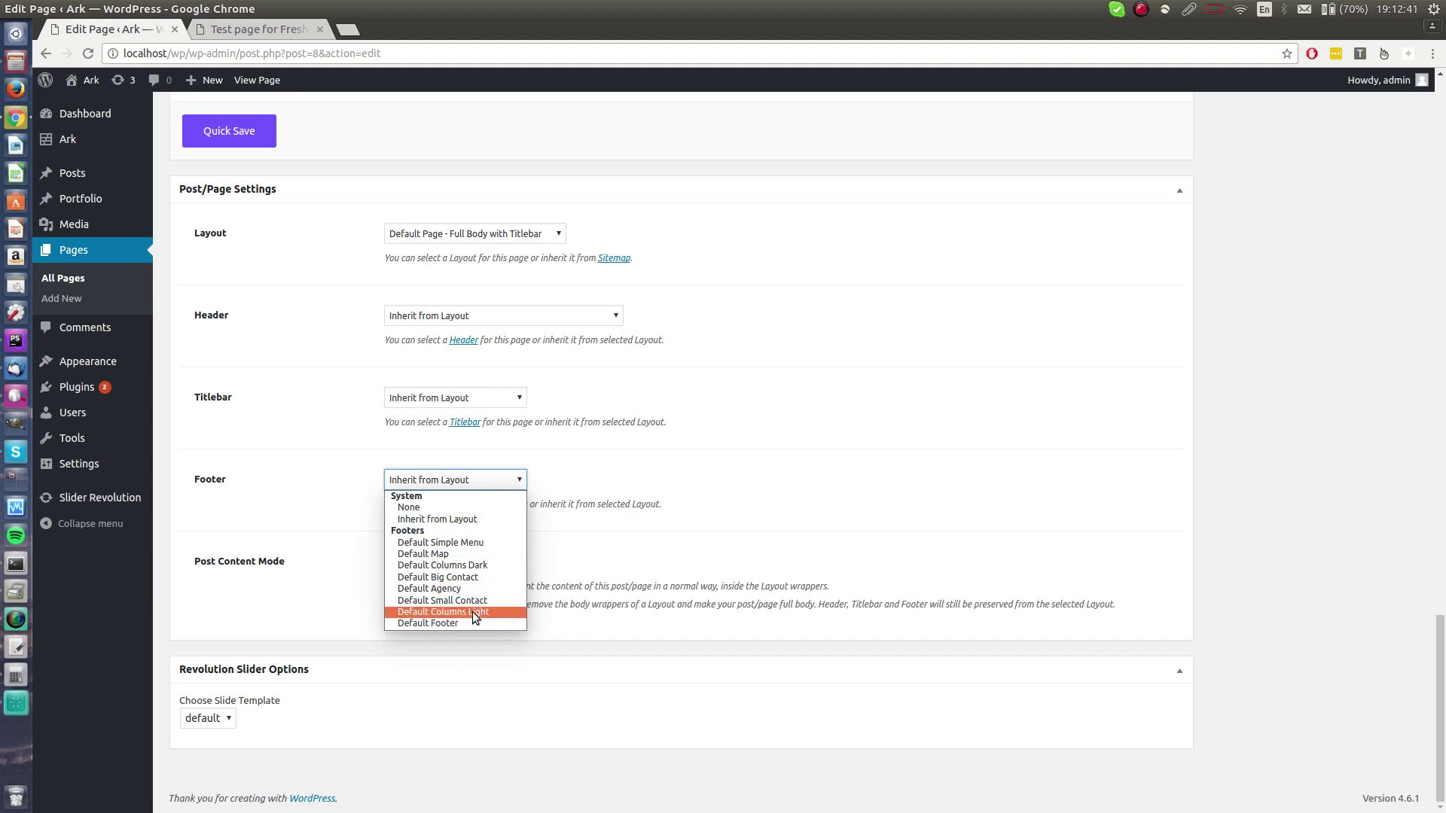
{"action": "left_click", "coordinate": [489, 554]}
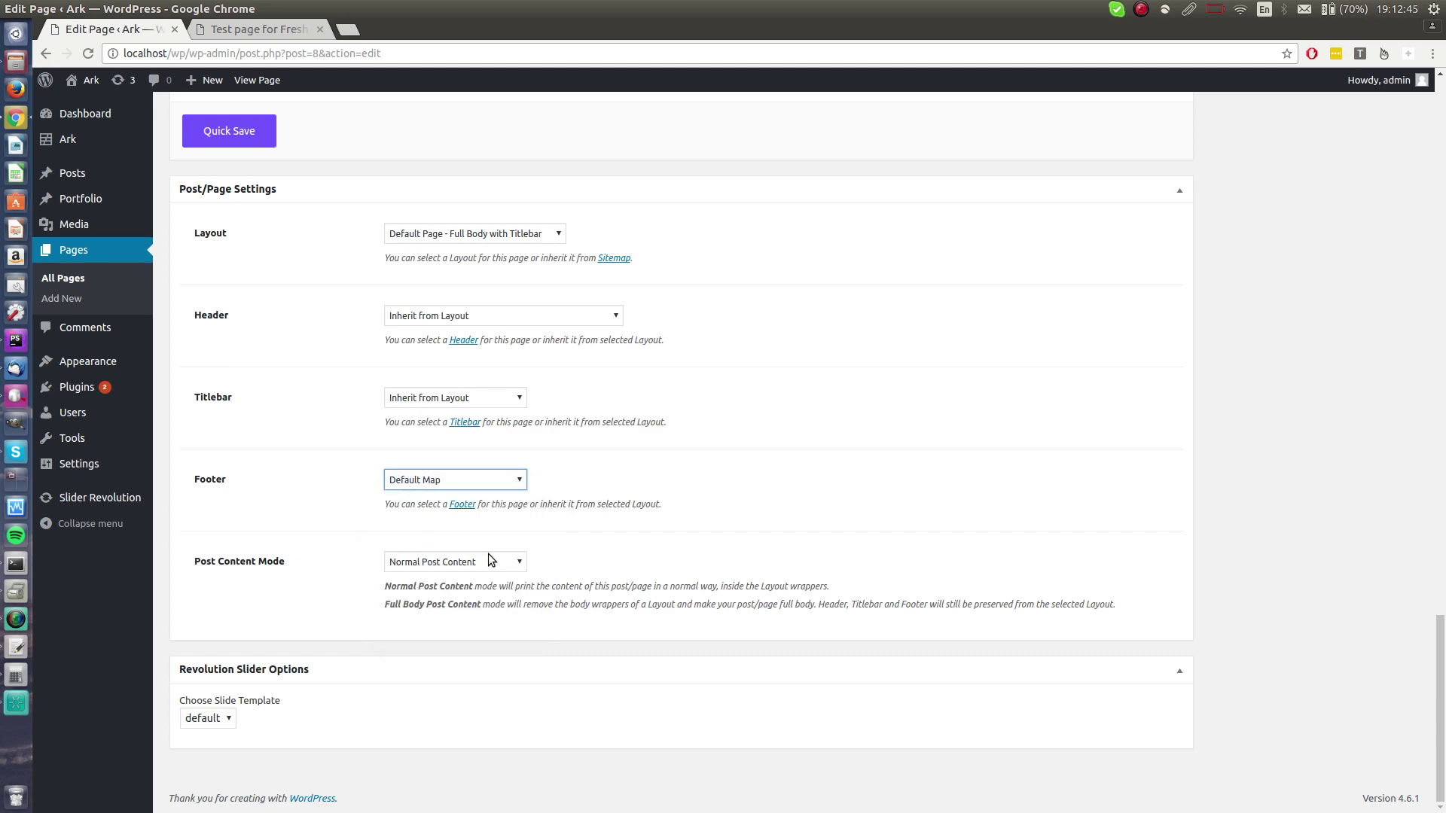
{"action": "left_click", "coordinate": [235, 117]}
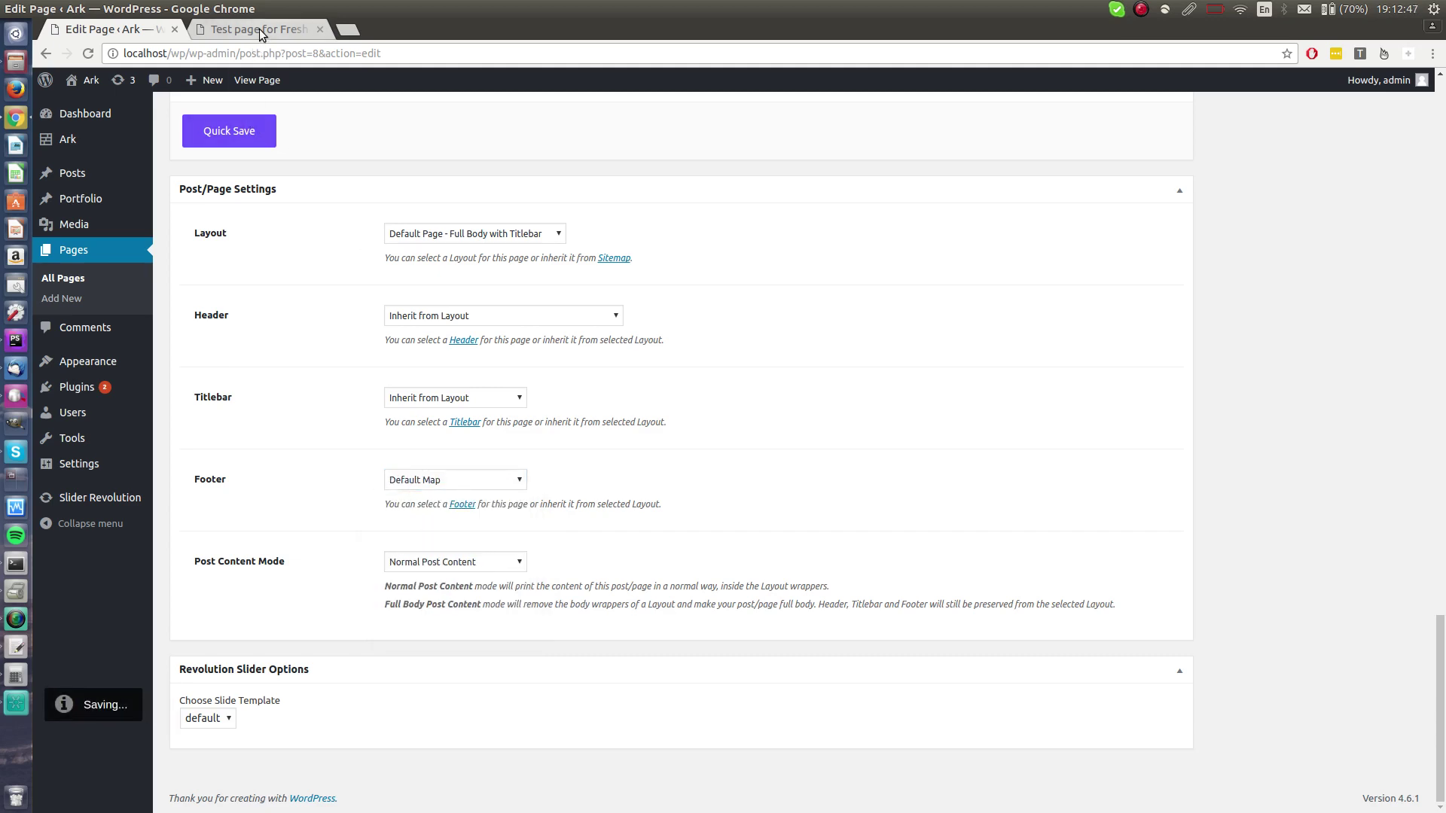
{"action": "left_click", "coordinate": [259, 28]}
{"action": "key", "text": "F5"}
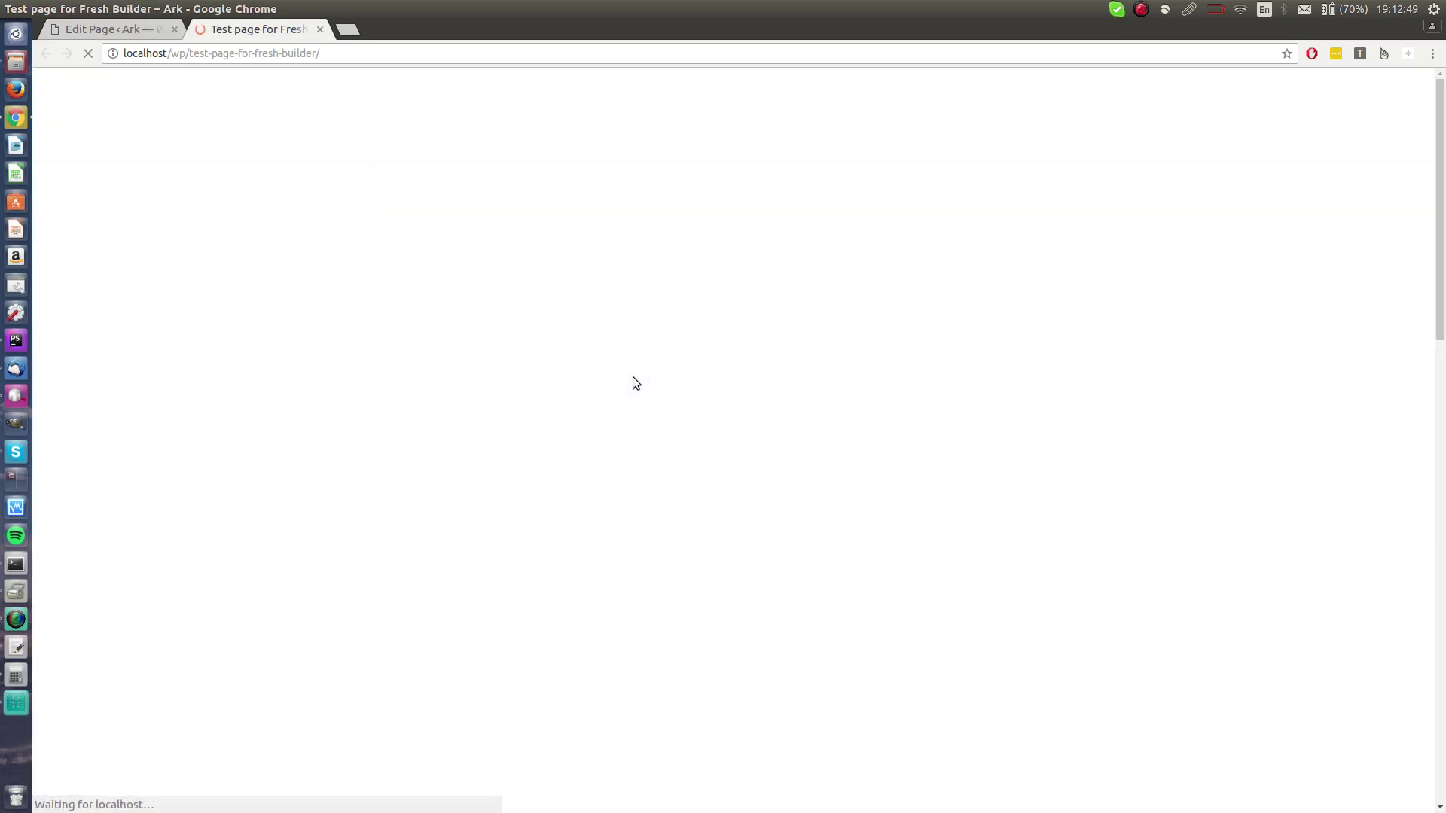
{"action": "key", "text": "ctrl+a"}
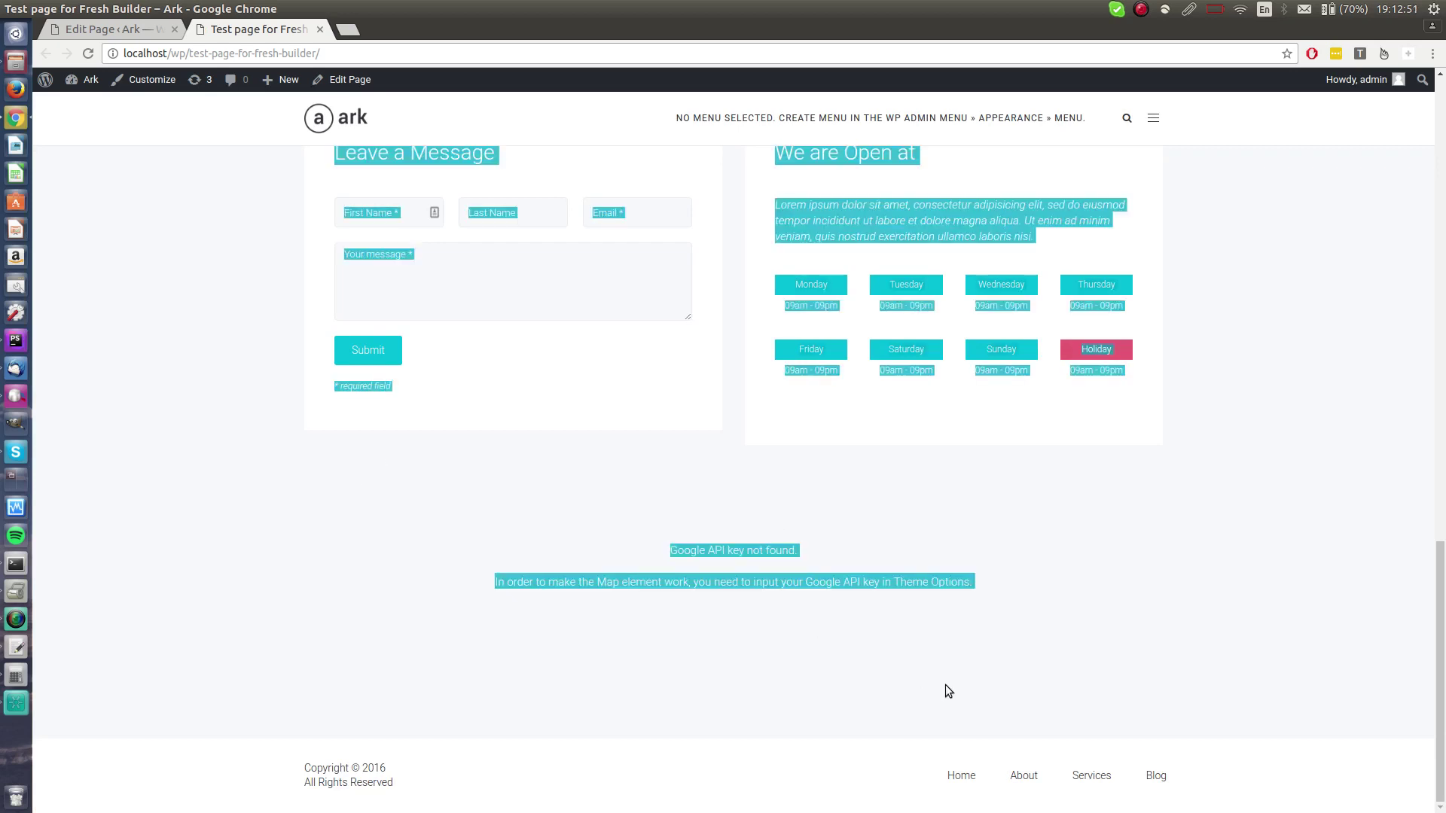
{"action": "left_click", "coordinate": [760, 637]}
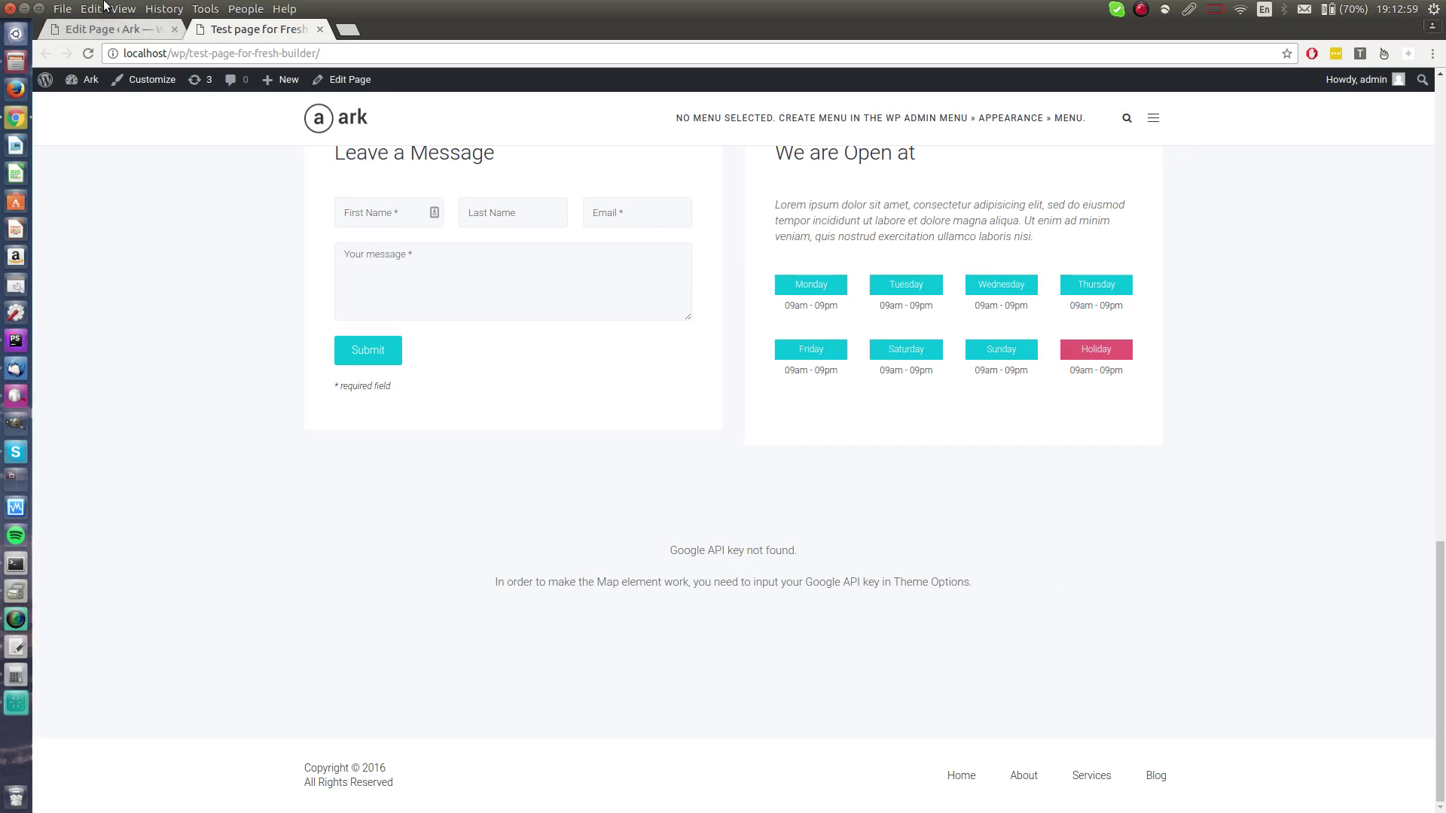
Set the Footer back to Inherit from Layout, save, and reload the live page.
{"action": "left_click", "coordinate": [120, 30]}
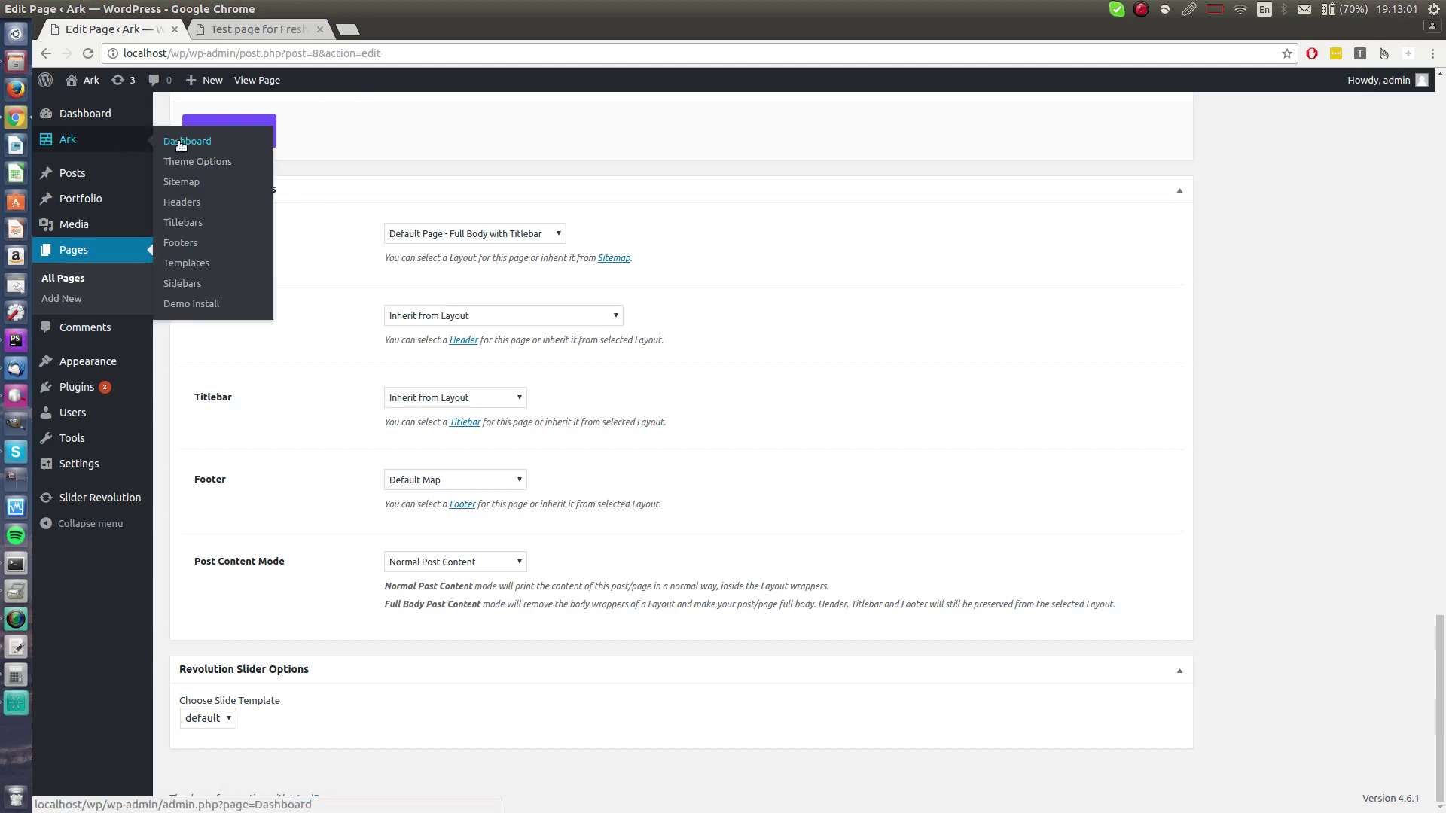
{"action": "left_click", "coordinate": [419, 480]}
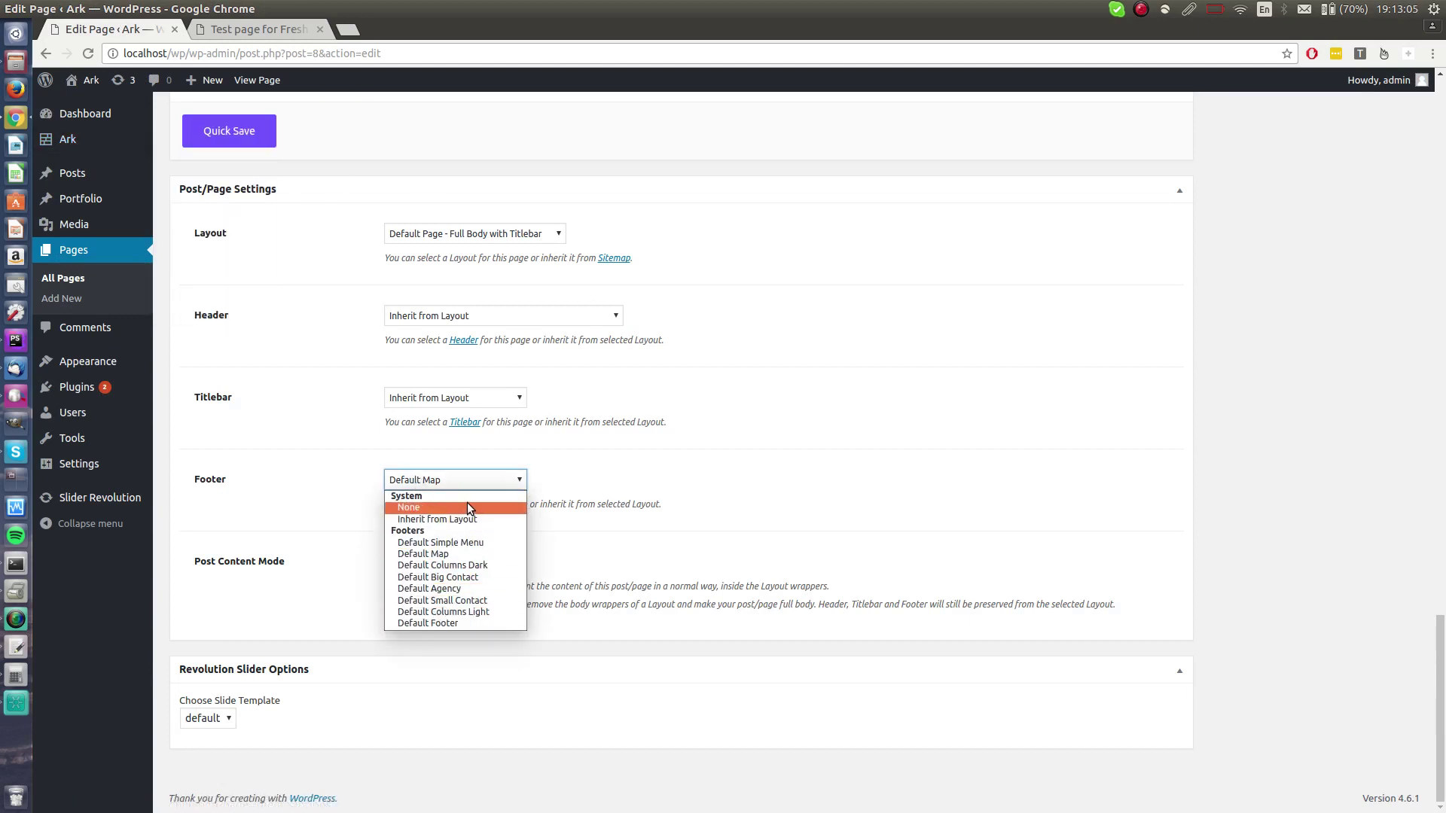
{"action": "left_click", "coordinate": [479, 520]}
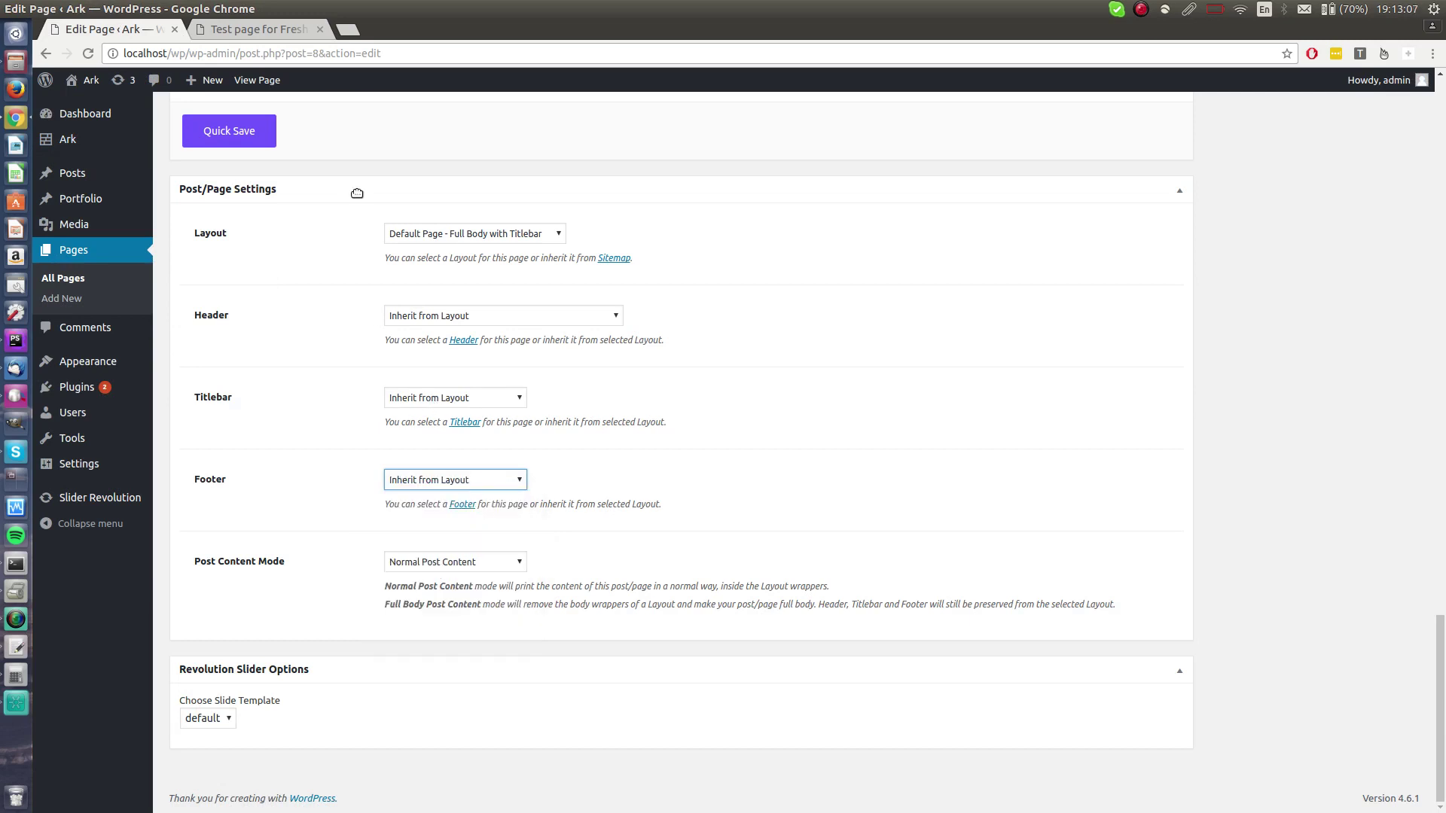
{"action": "left_click", "coordinate": [252, 126]}
{"action": "left_click", "coordinate": [256, 29]}
{"action": "key", "text": "F5"}
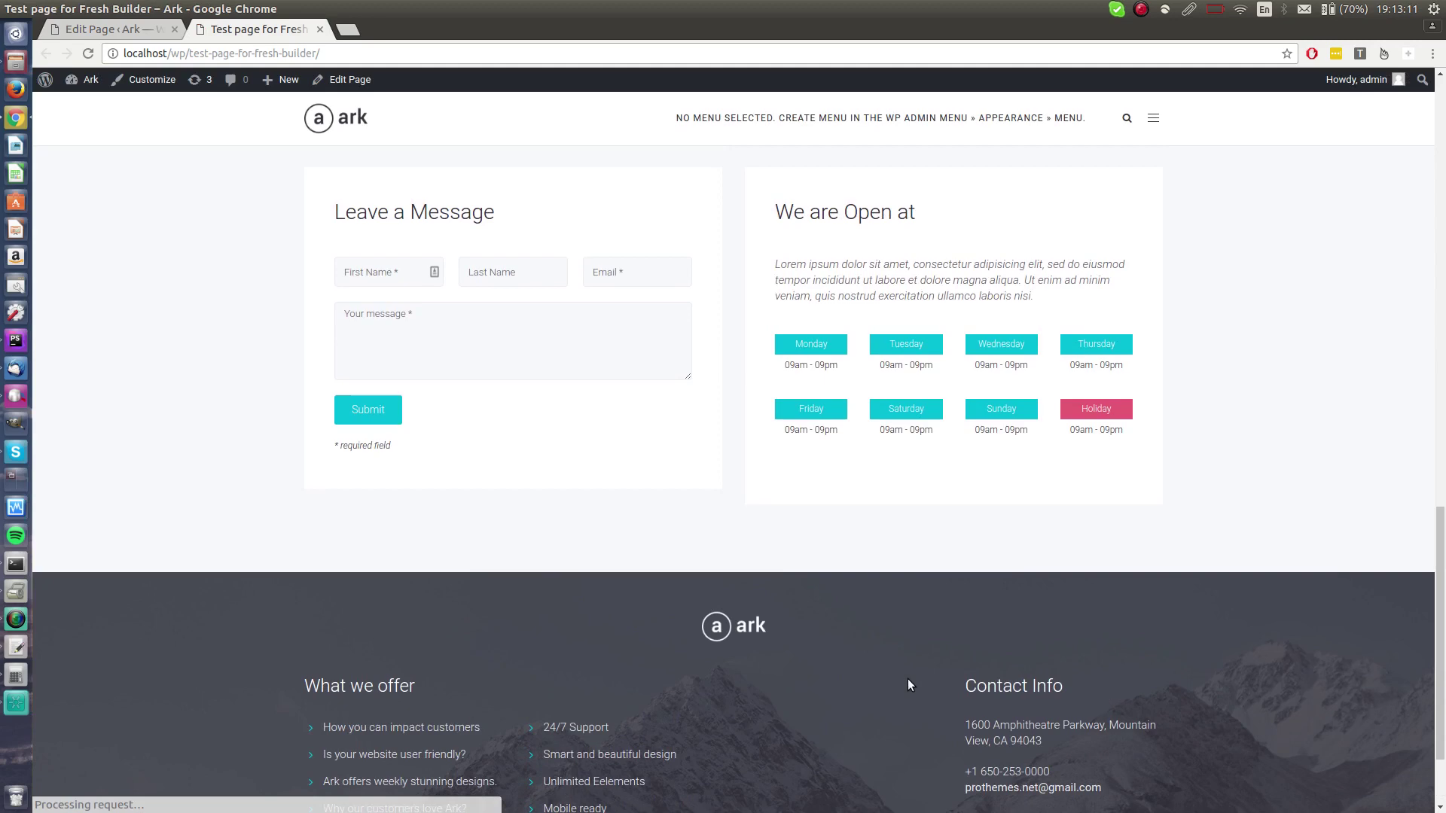
Scroll the live page, then return to the editor and bring the Our Process section into view.
{"action": "scroll", "coordinate": [908, 682], "scroll_direction": "up", "scroll_amount": 8}
{"action": "scroll", "coordinate": [906, 692], "scroll_direction": "up", "scroll_amount": 10}
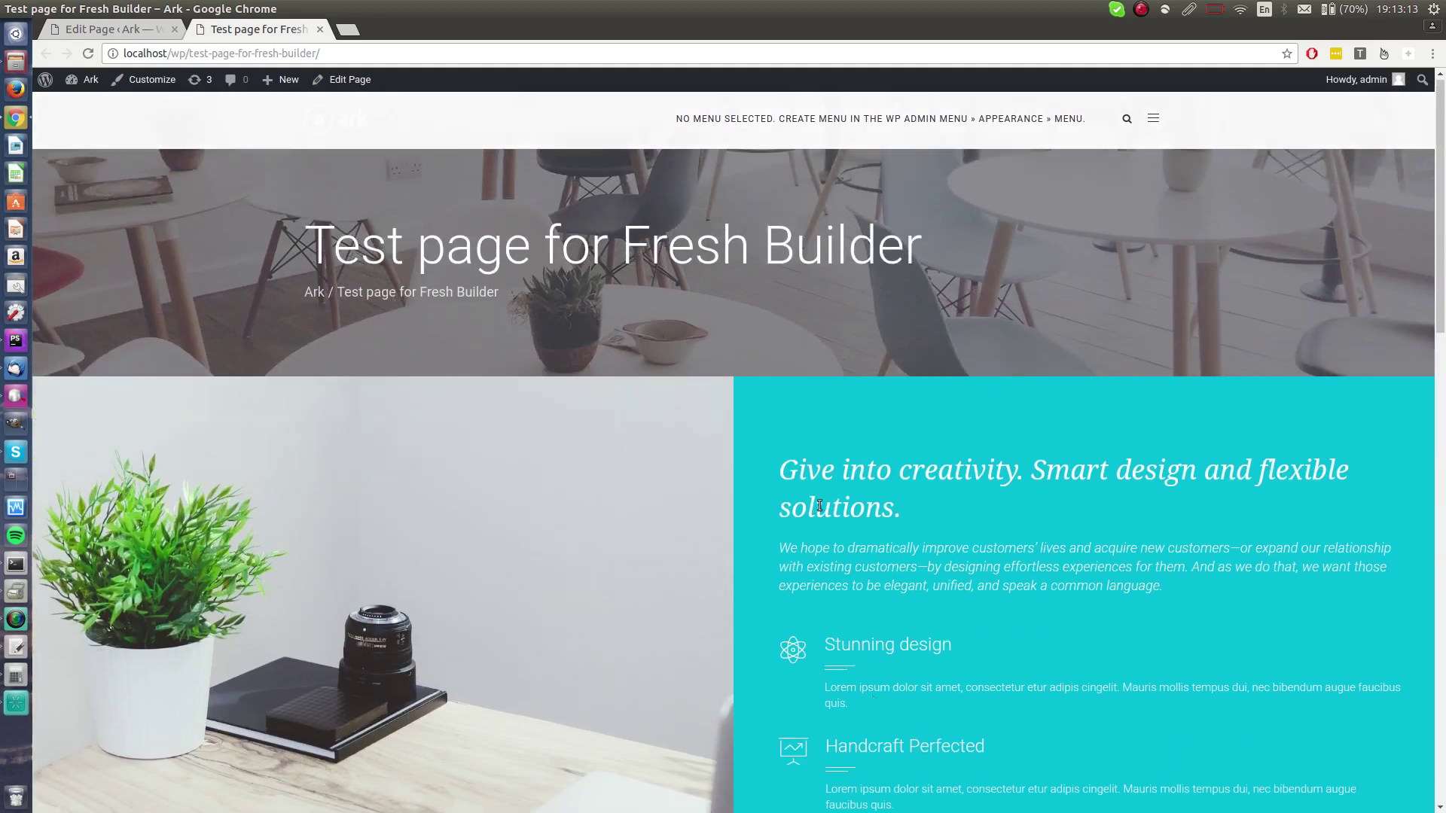
{"action": "scroll", "coordinate": [871, 435], "scroll_direction": "down", "scroll_amount": 3}
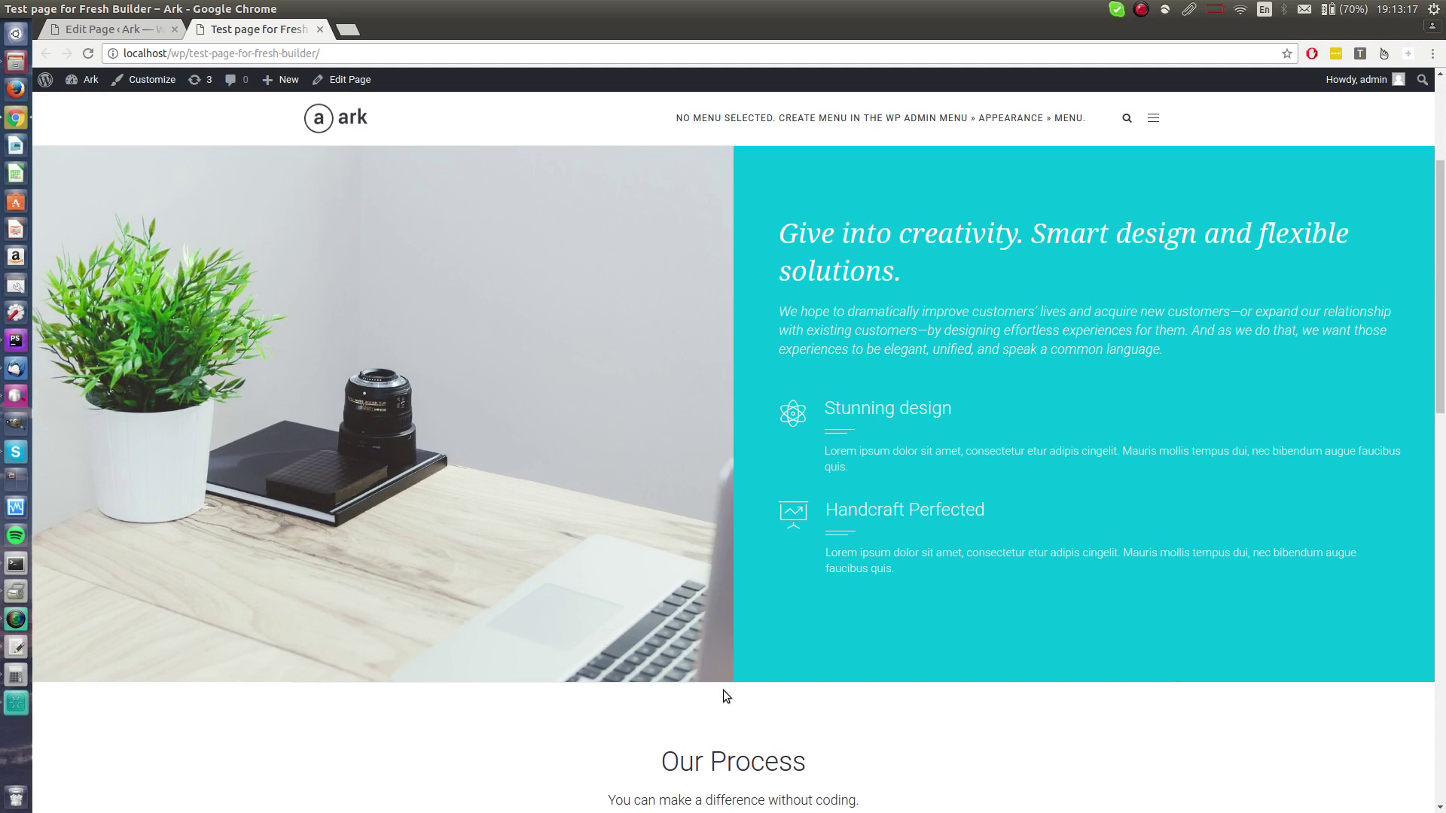
{"action": "scroll", "coordinate": [658, 536], "scroll_direction": "down", "scroll_amount": 3}
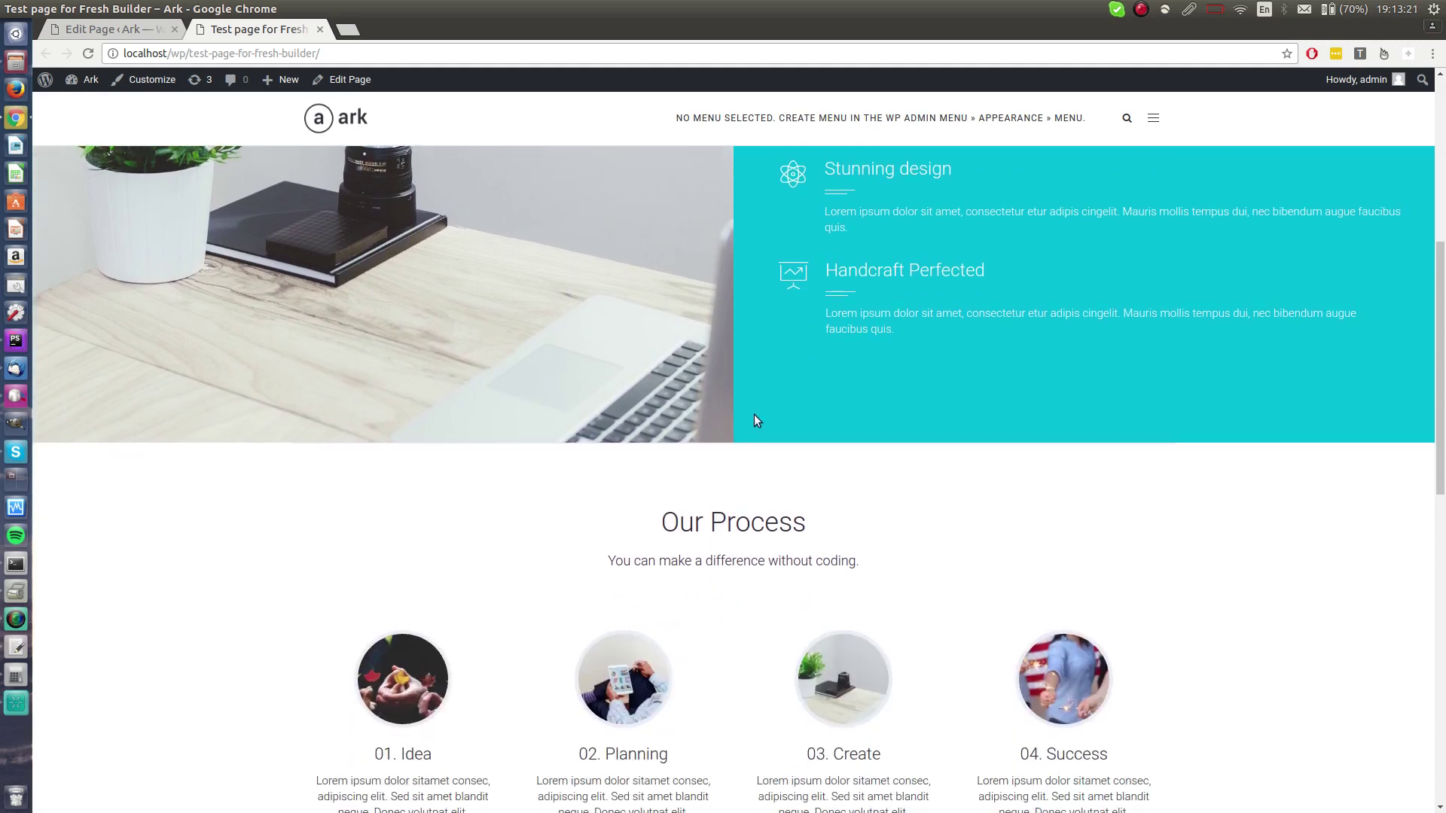
{"action": "left_click", "coordinate": [106, 29]}
{"action": "scroll", "coordinate": [929, 468], "scroll_direction": "up", "scroll_amount": 18}
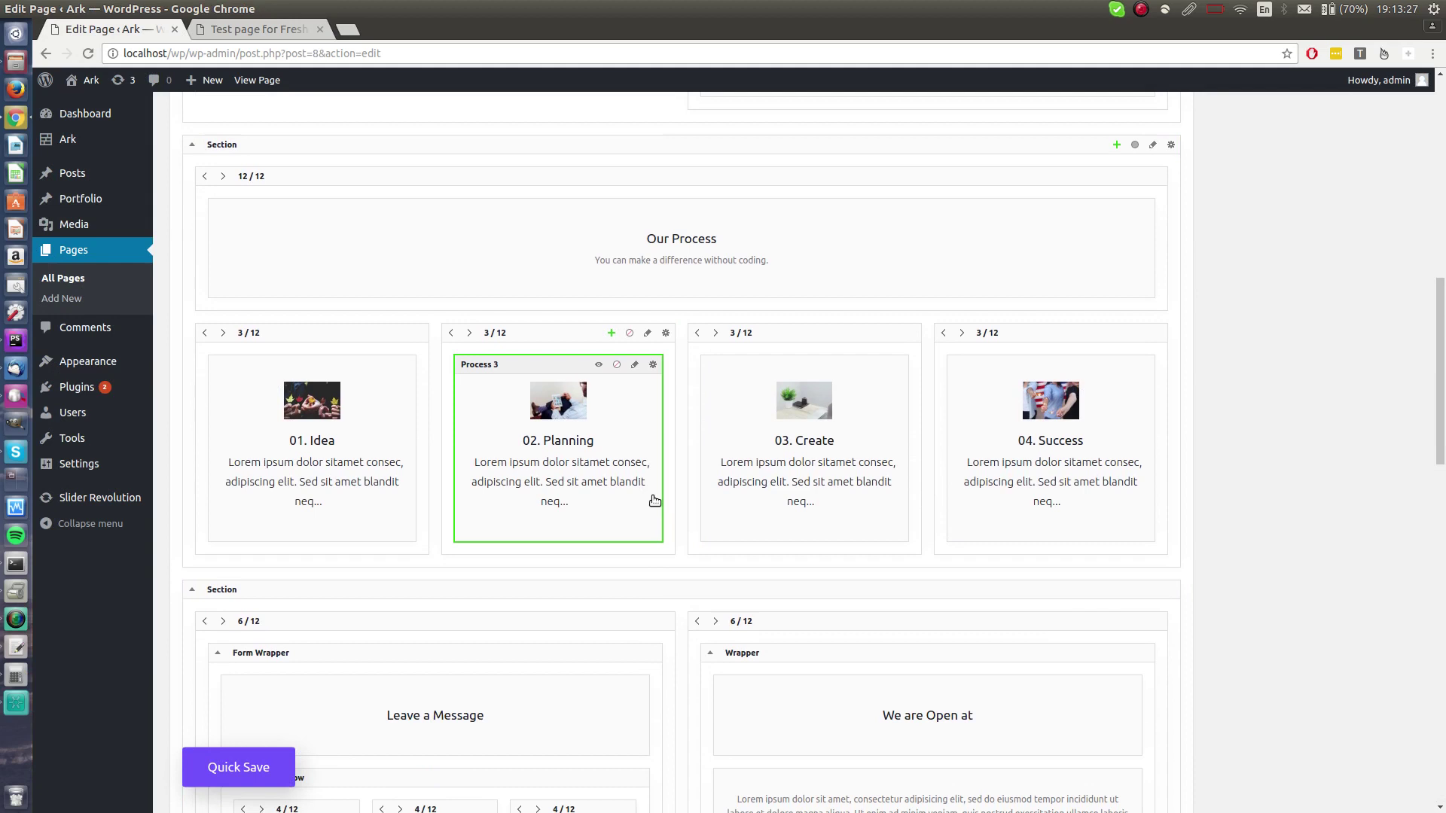
{"action": "scroll", "coordinate": [667, 480], "scroll_direction": "up", "scroll_amount": 2}
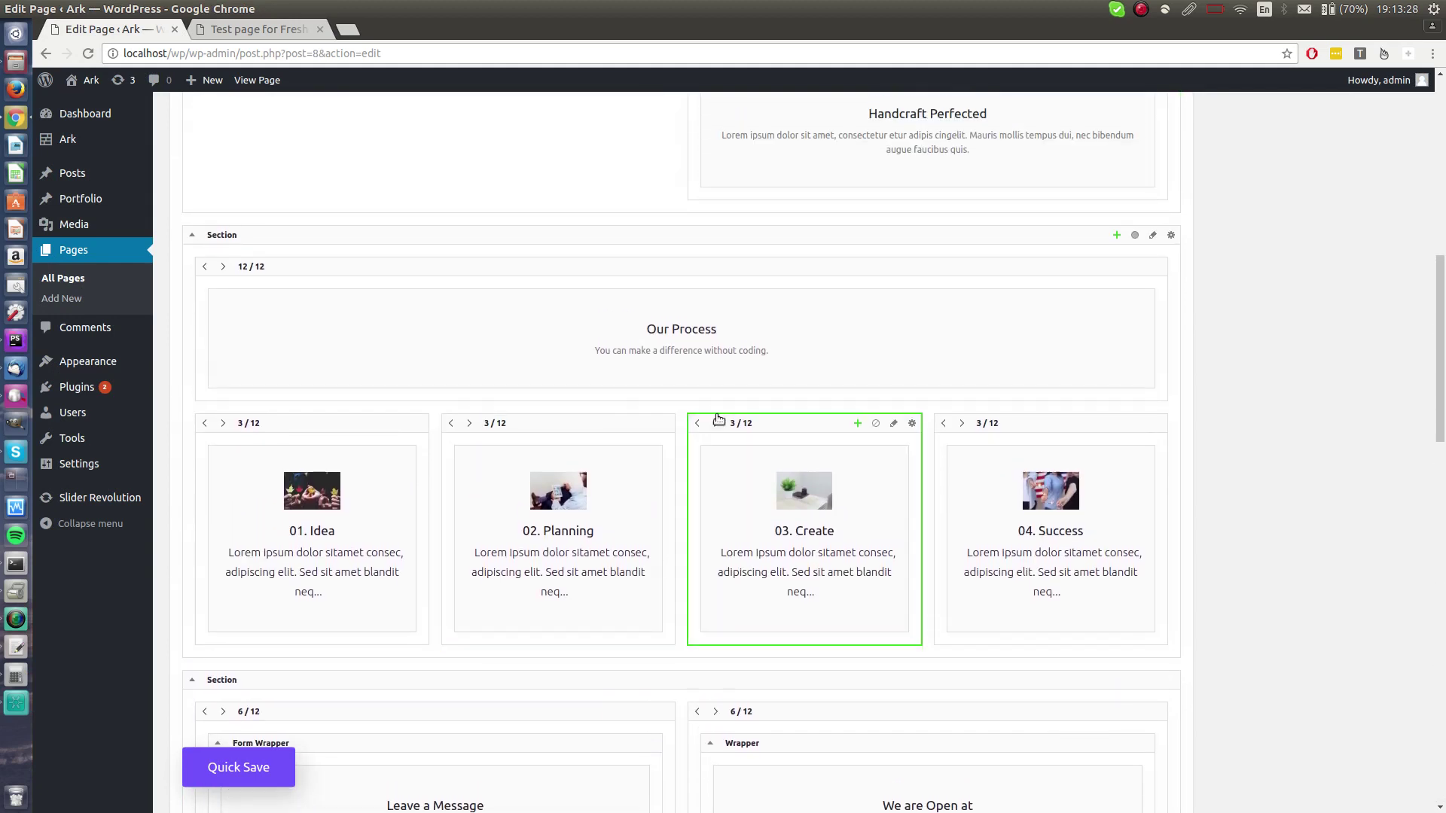
Move the paragraph above the Our Process heading, save, and reload the live page.
{"action": "left_click", "coordinate": [670, 345]}
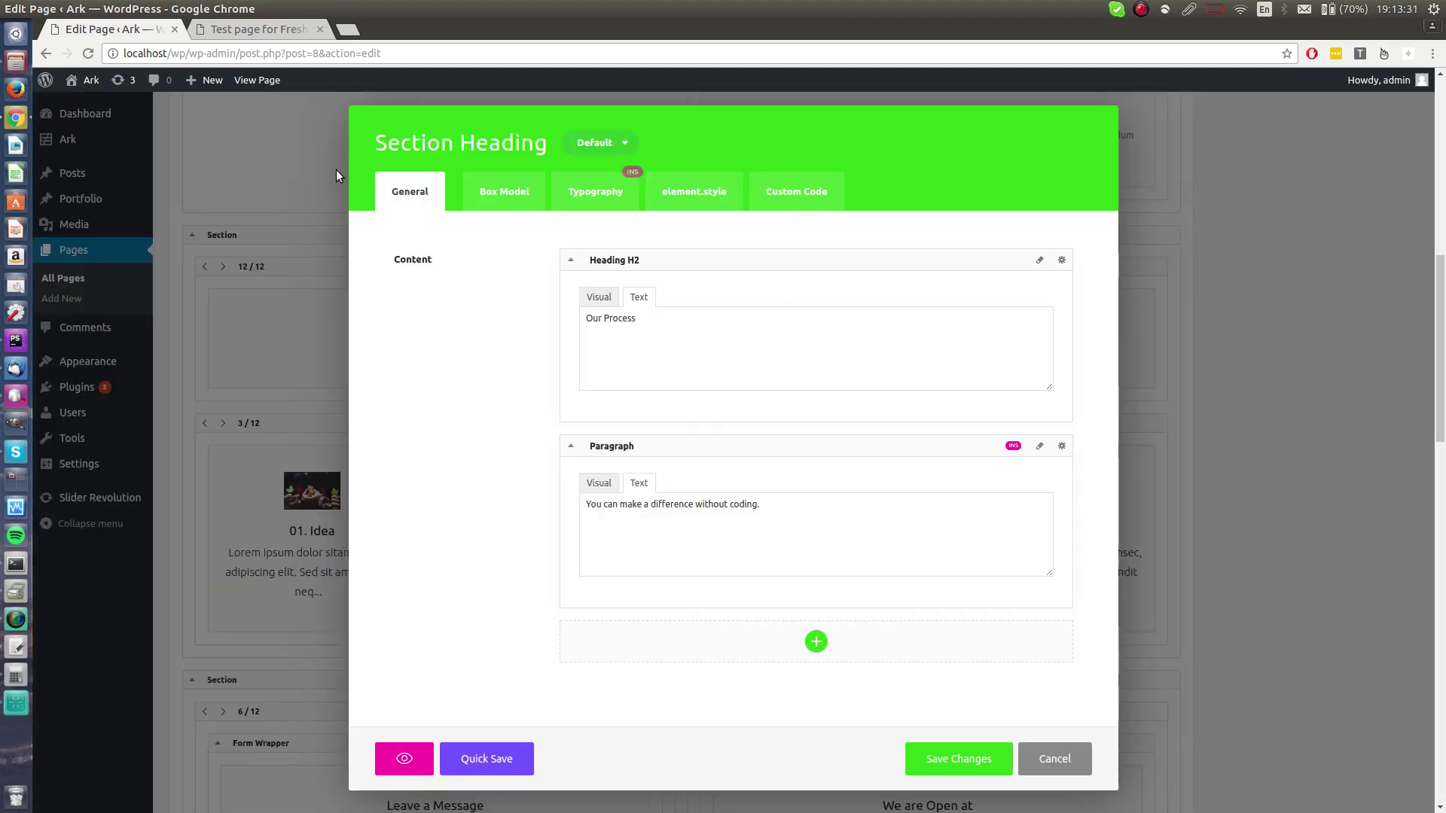
{"action": "left_click_drag", "start_coordinate": [824, 462], "coordinate": [833, 270]}
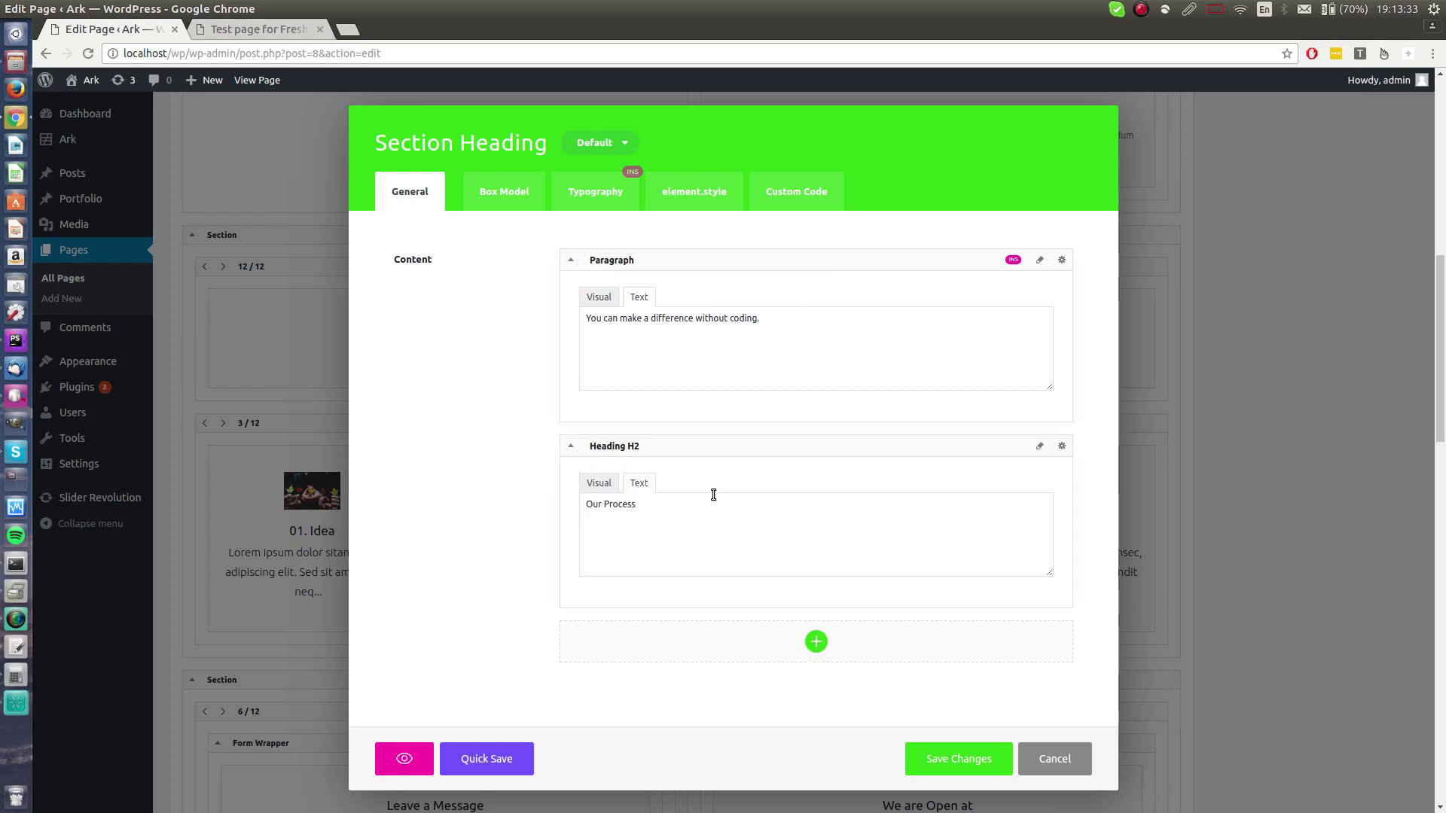
{"action": "mouse_move", "coordinate": [722, 449]}
{"action": "left_mouse_down"}
{"action": "mouse_move", "coordinate": [749, 277]}
{"action": "mouse_move", "coordinate": [752, 451]}
{"action": "left_mouse_up"}
{"action": "left_click", "coordinate": [472, 759]}
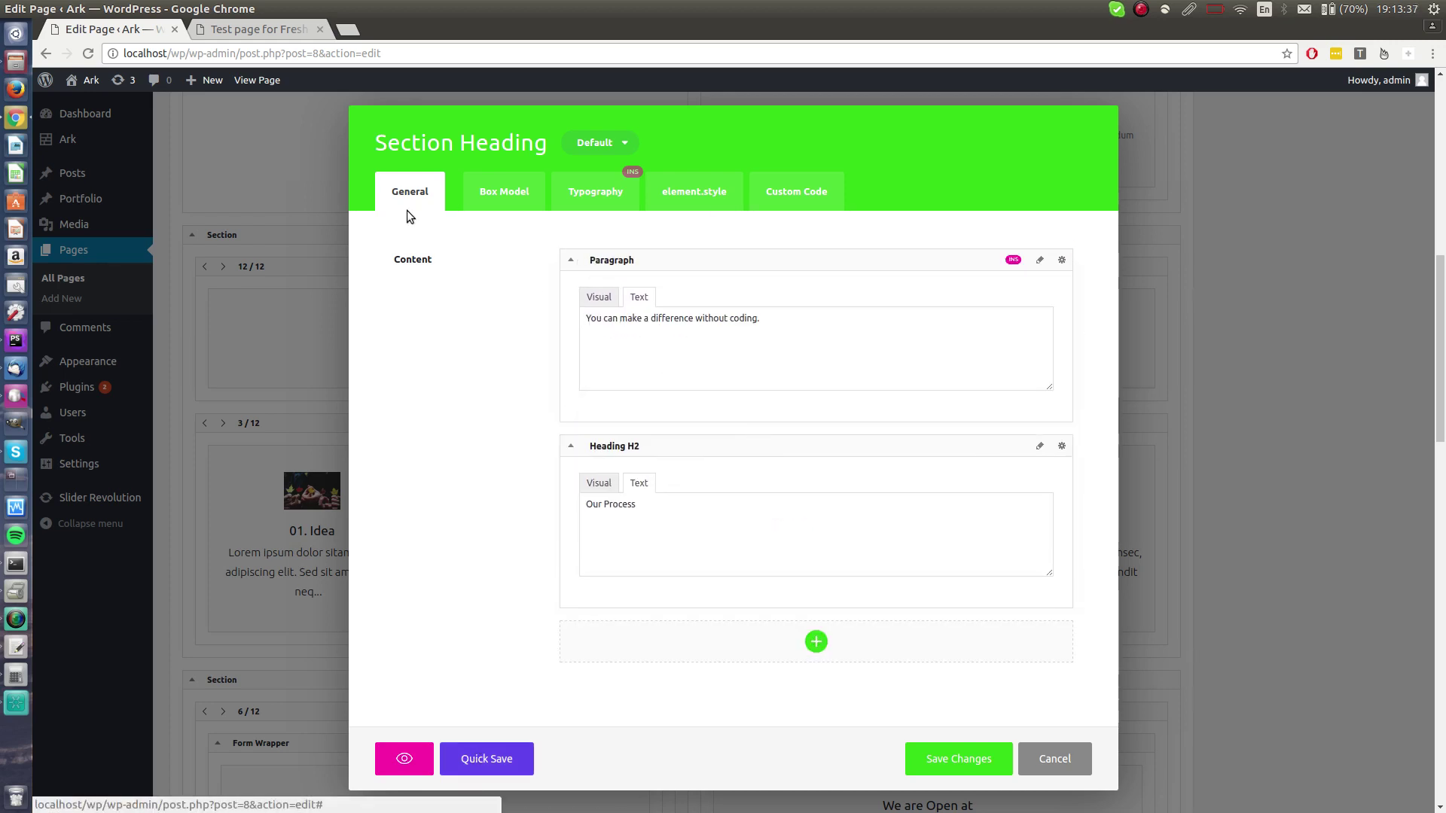
{"action": "left_click", "coordinate": [259, 28]}
{"action": "key", "text": "F5"}
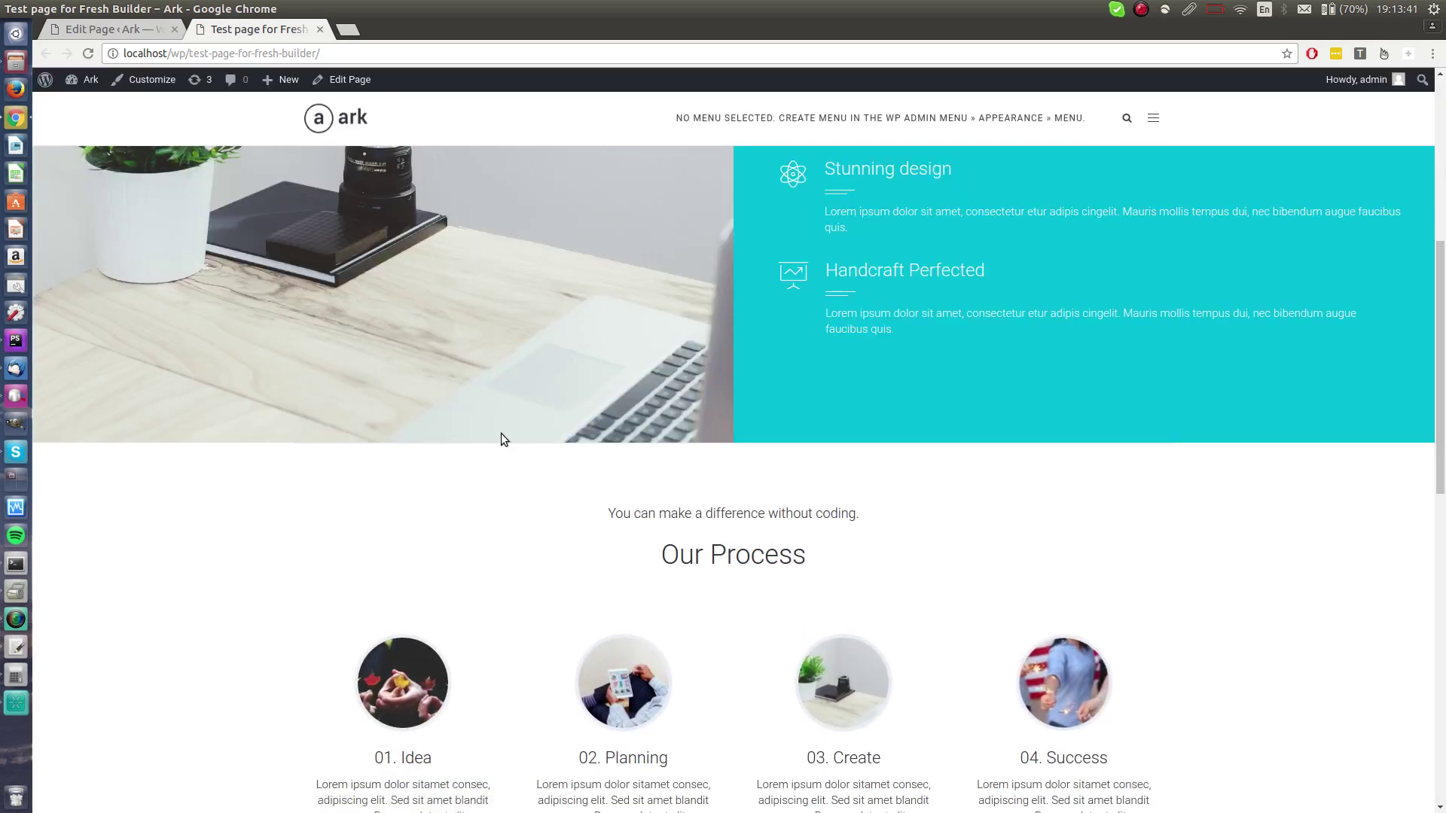
Replace the heading text with 'Hello World', save, and view the live page.
{"action": "left_click", "coordinate": [143, 29]}
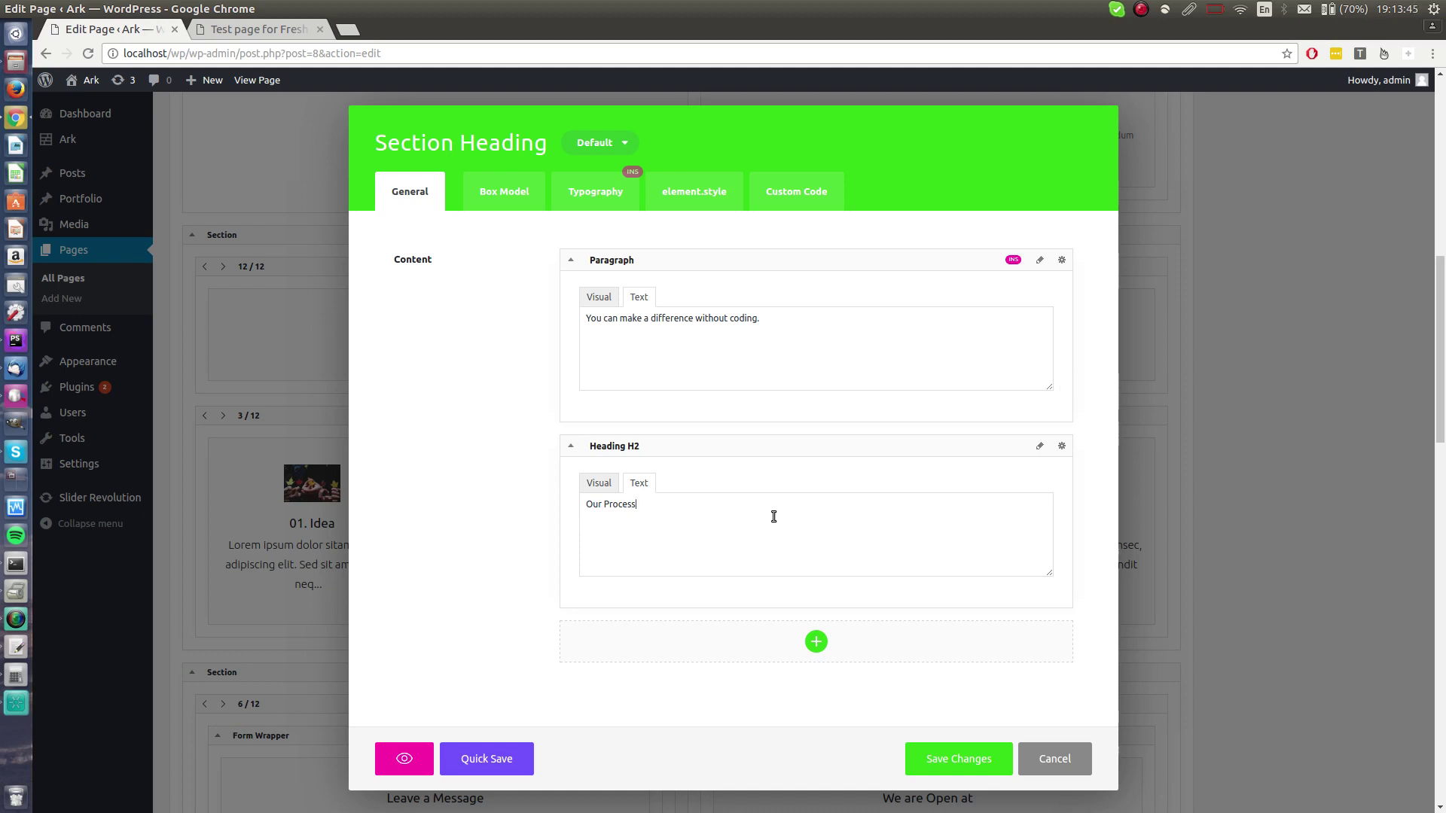
{"action": "key", "text": "ctrl+a"}
{"action": "type", "text": "Hel"}
{"action": "left_click", "coordinate": [486, 759]}
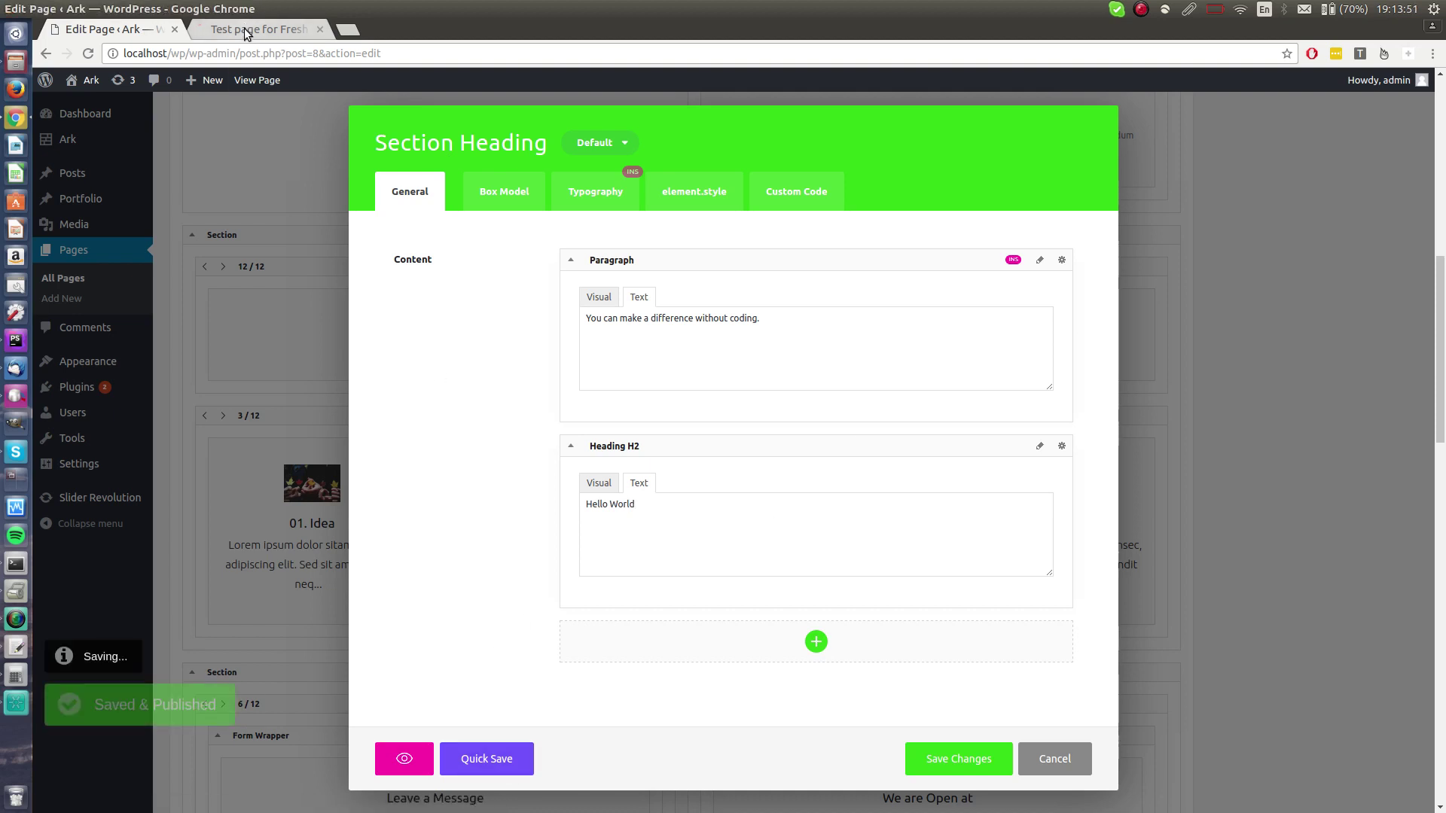
{"action": "left_click", "coordinate": [244, 30]}
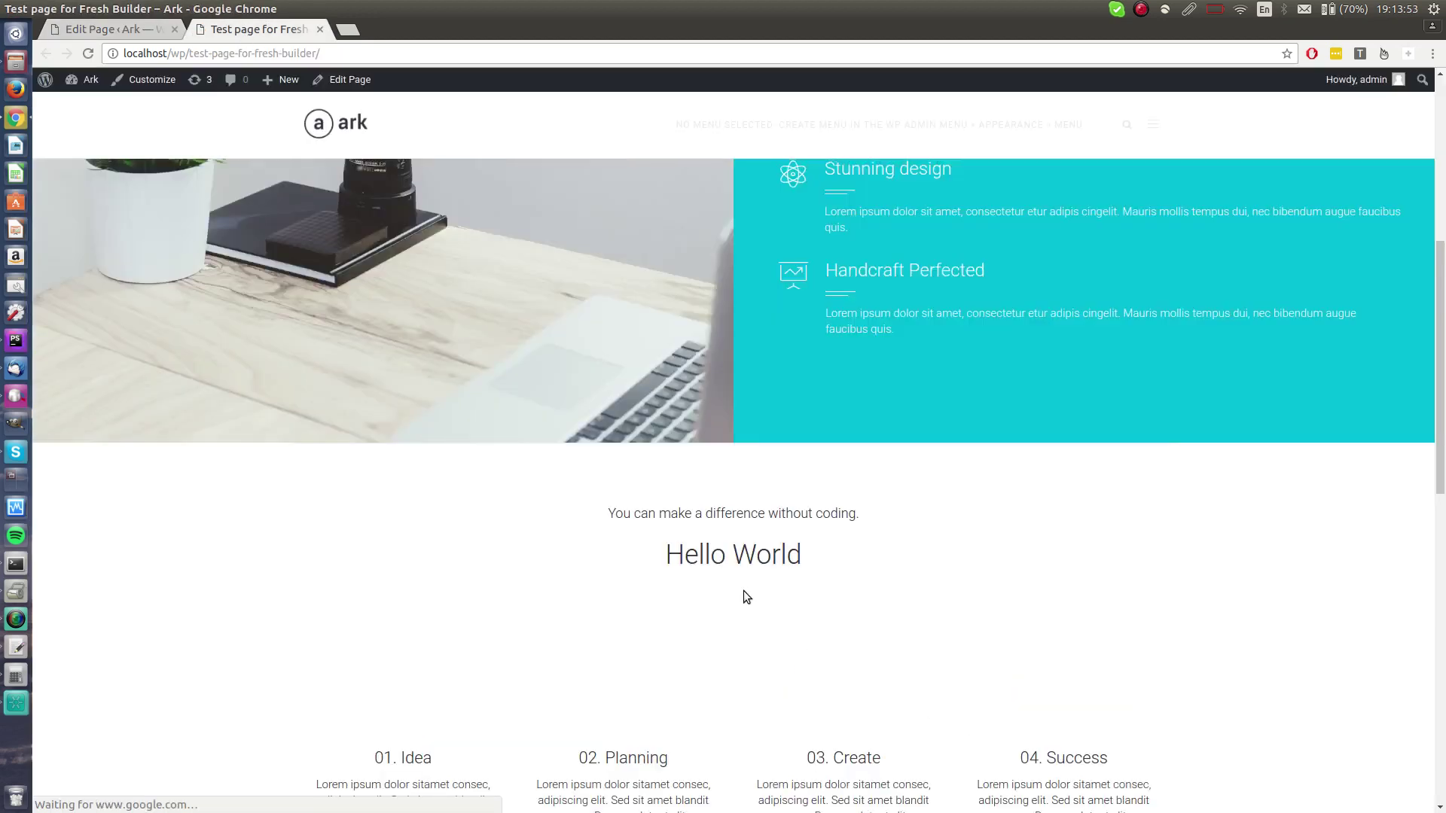
Give the Heading H2 phone padding of 50 top and 50 bottom, then Quick Save.
{"action": "left_click", "coordinate": [141, 35]}
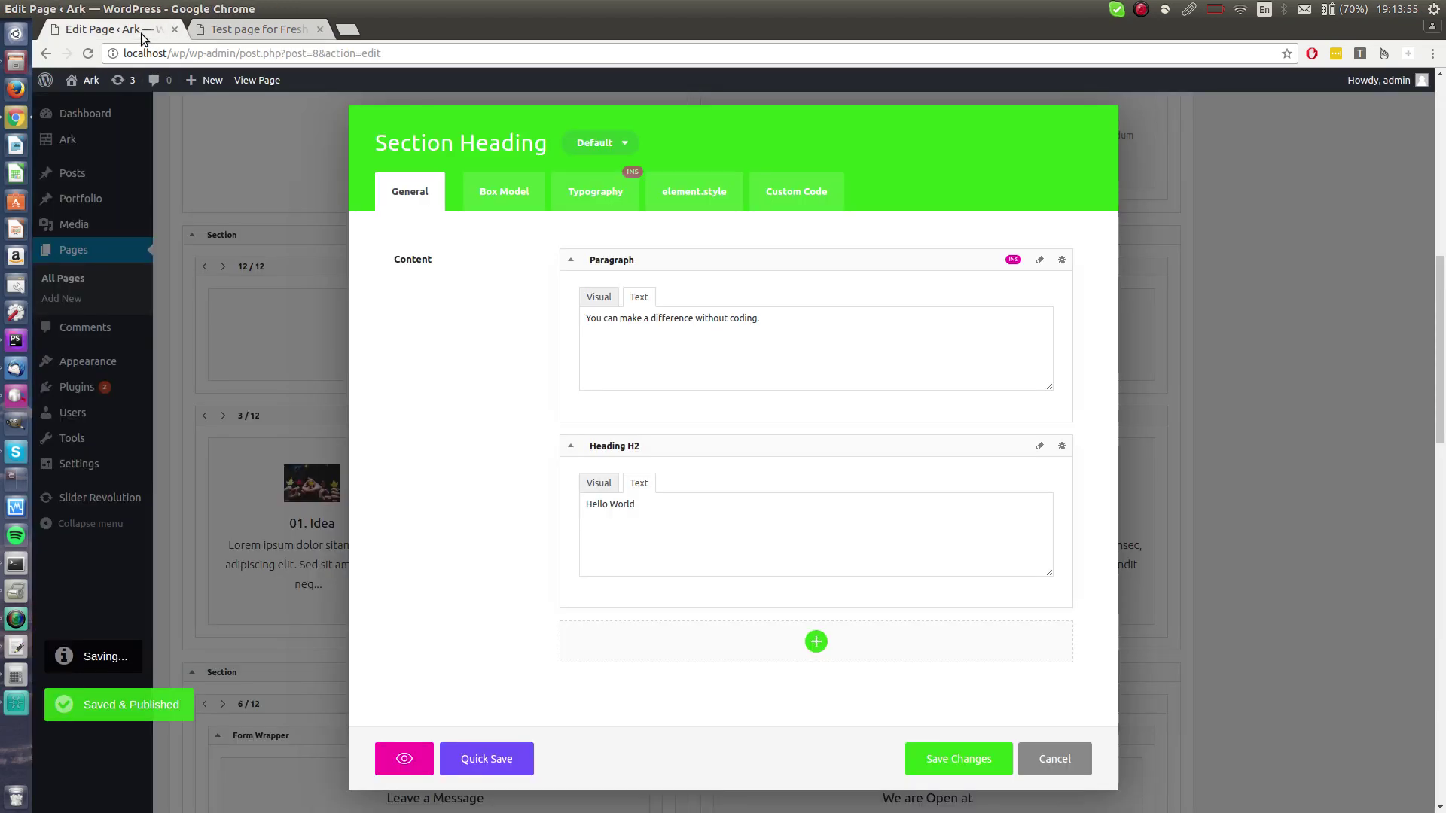
{"action": "left_click", "coordinate": [1040, 448]}
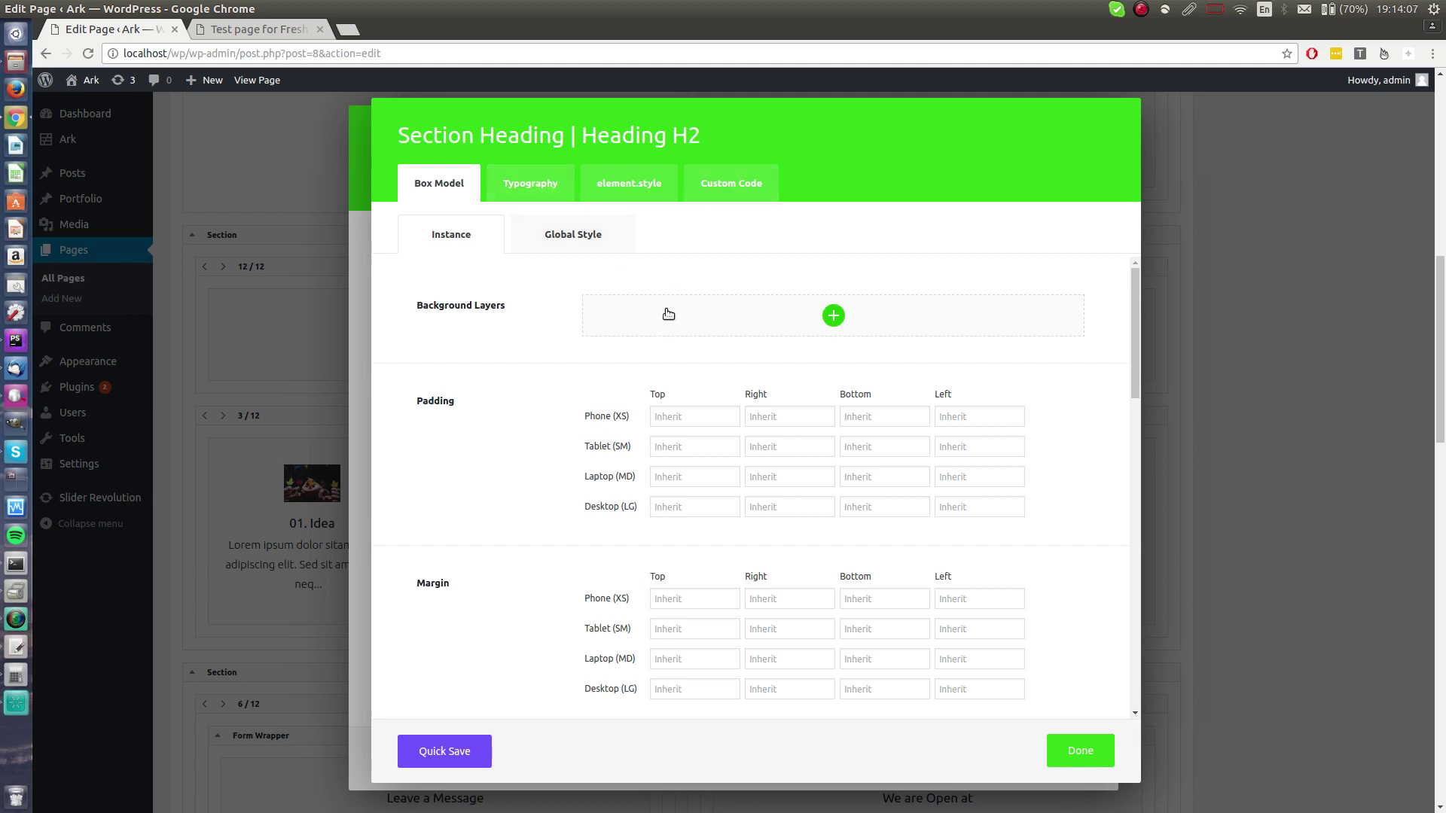
{"action": "left_click", "coordinate": [701, 414]}
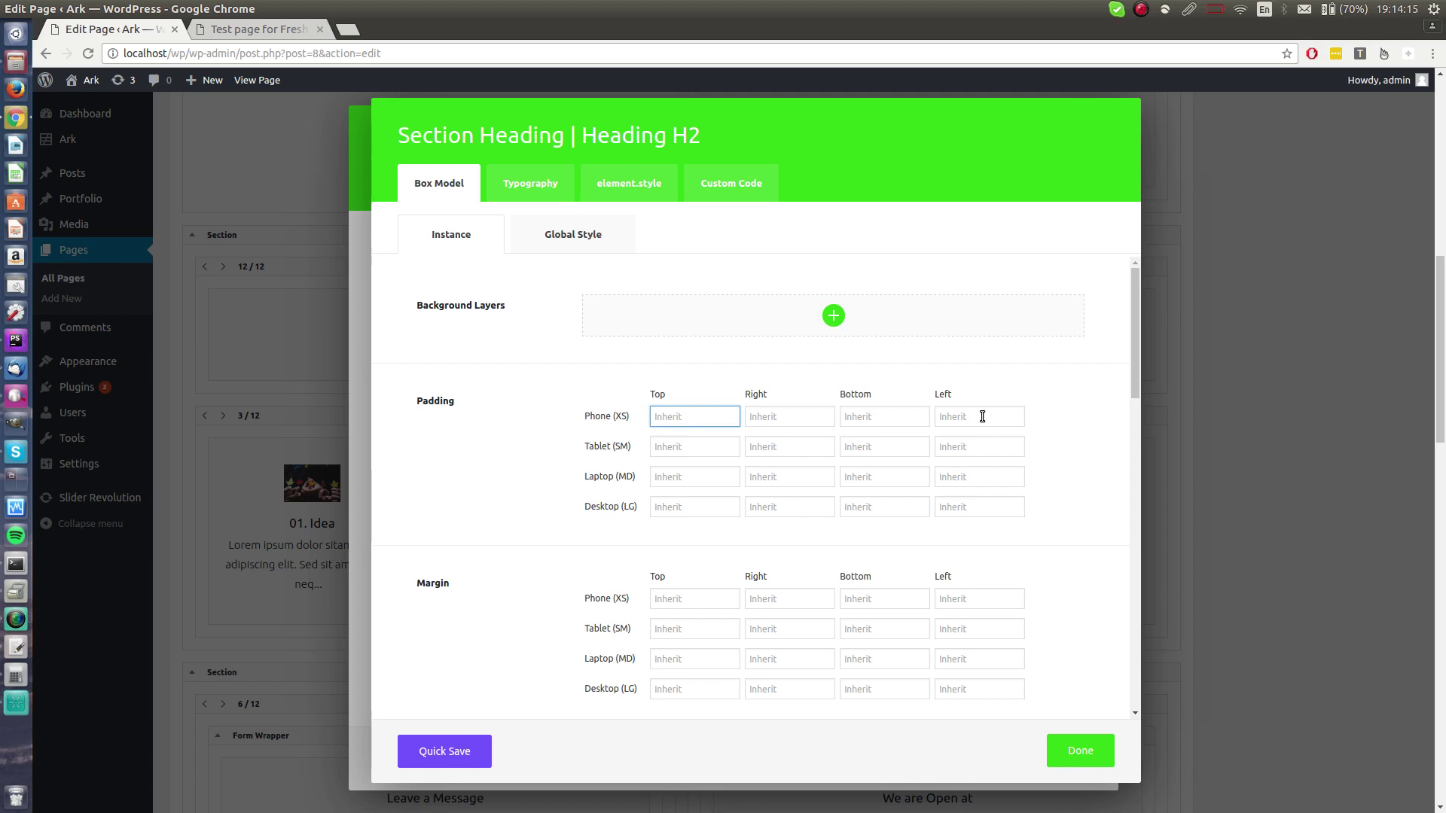
{"action": "type", "text": "50"}
{"action": "key", "text": "Tab"}
{"action": "key", "text": "Tab"}
{"action": "type", "text": "50"}
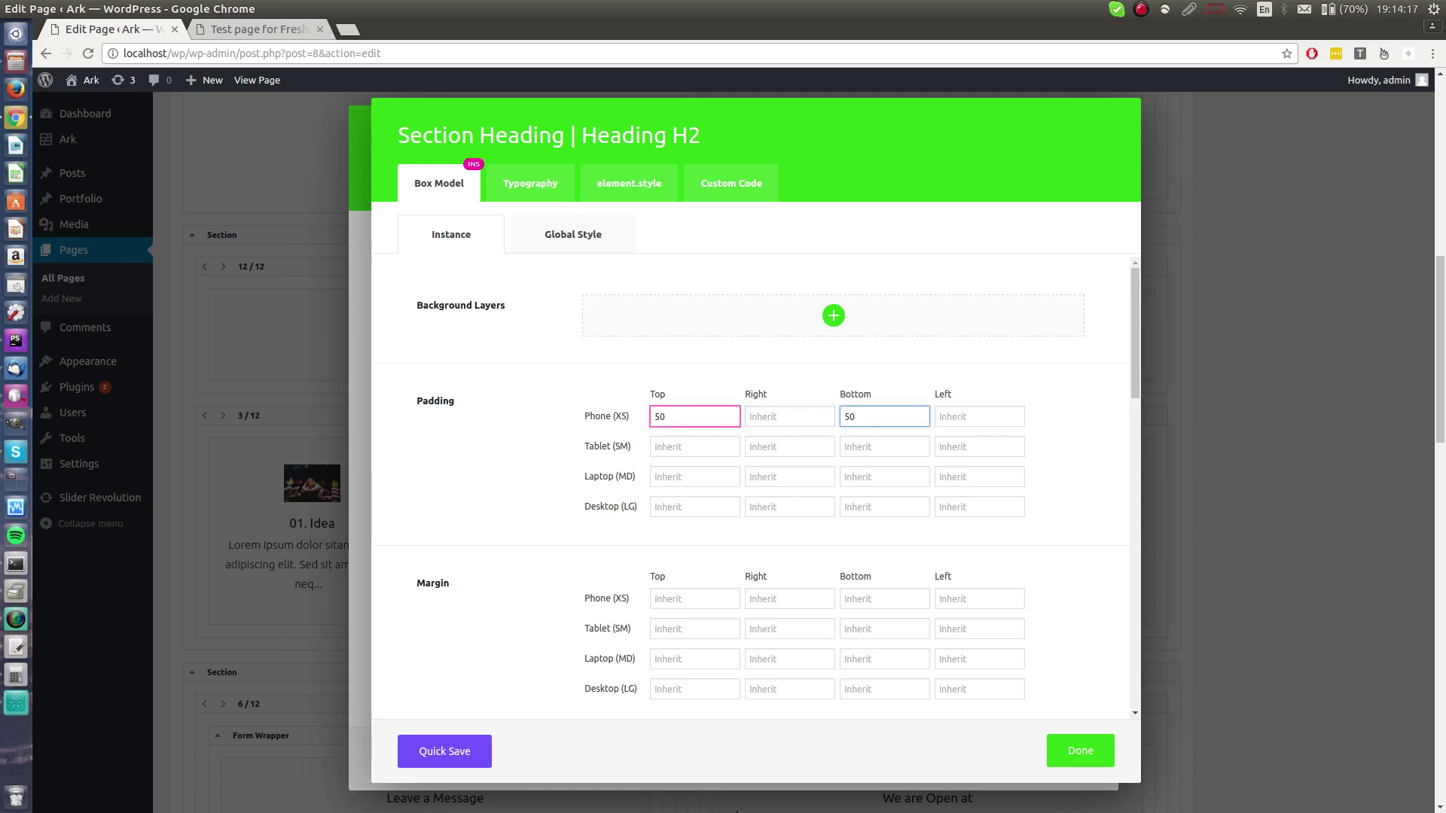
{"action": "left_click", "coordinate": [463, 747]}
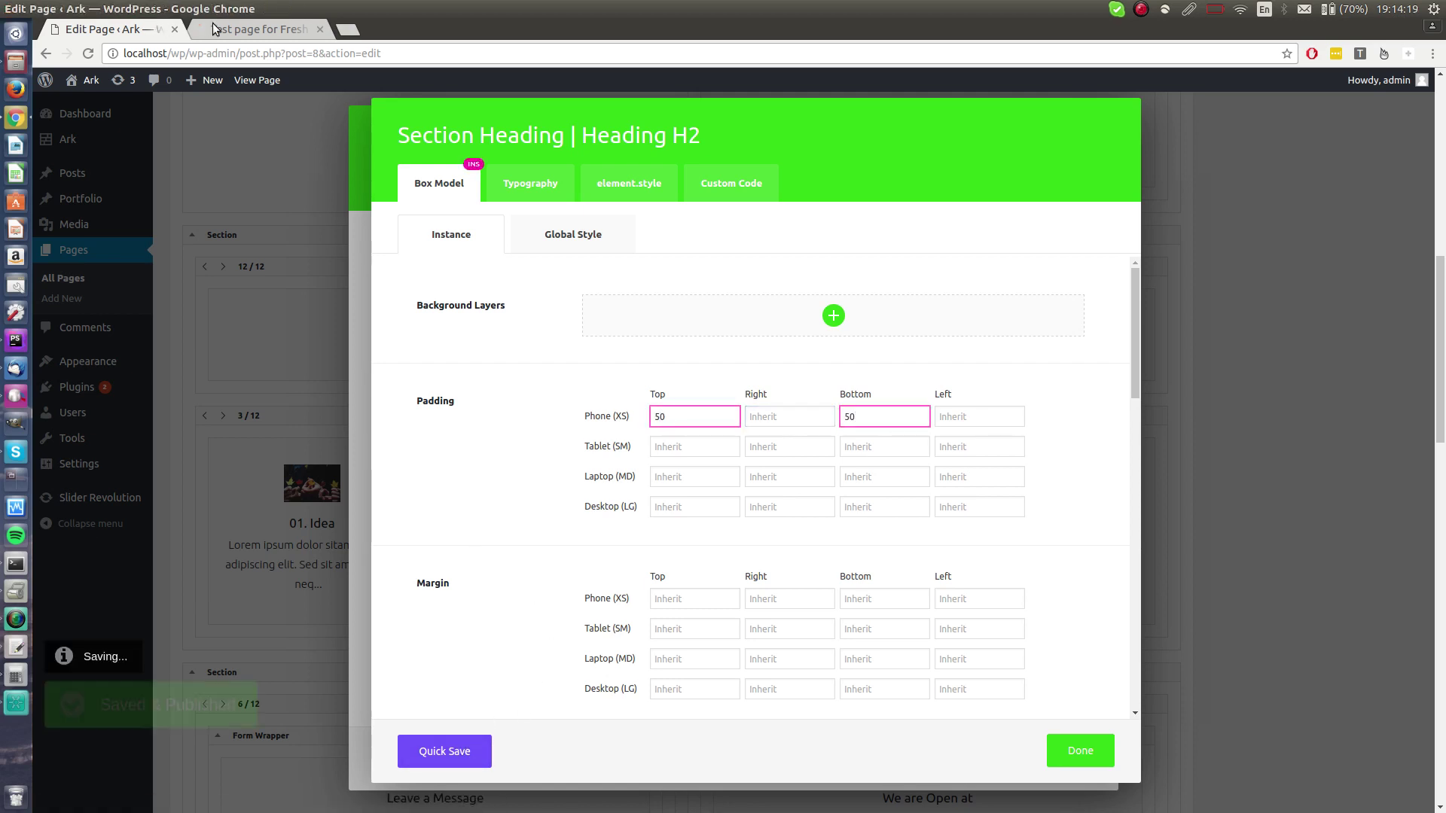
Check the added heading spacing on the live page, then scroll through the builder again.
{"action": "left_click", "coordinate": [219, 29]}
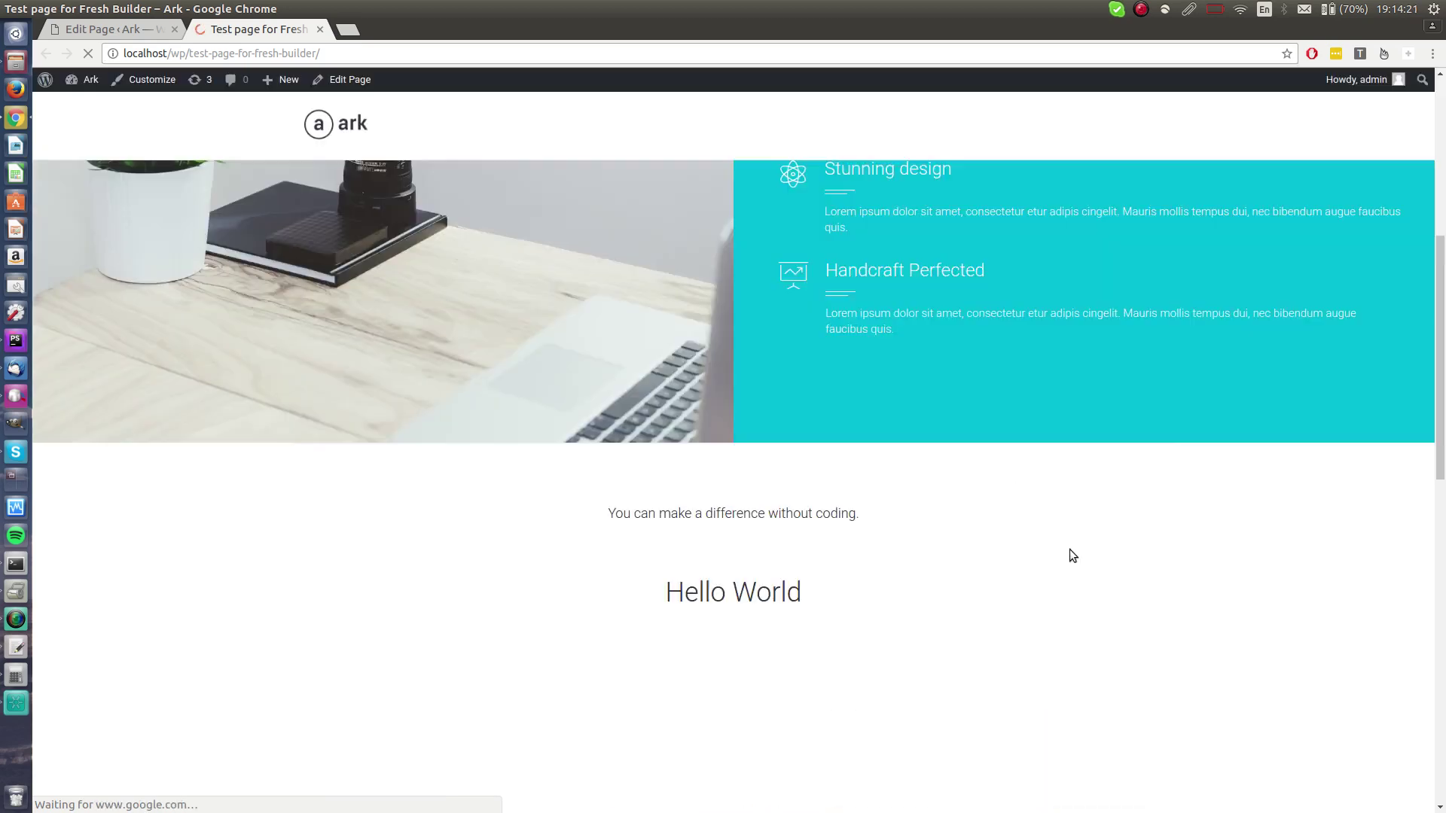
{"action": "scroll", "coordinate": [558, 429], "scroll_direction": "down", "scroll_amount": 3}
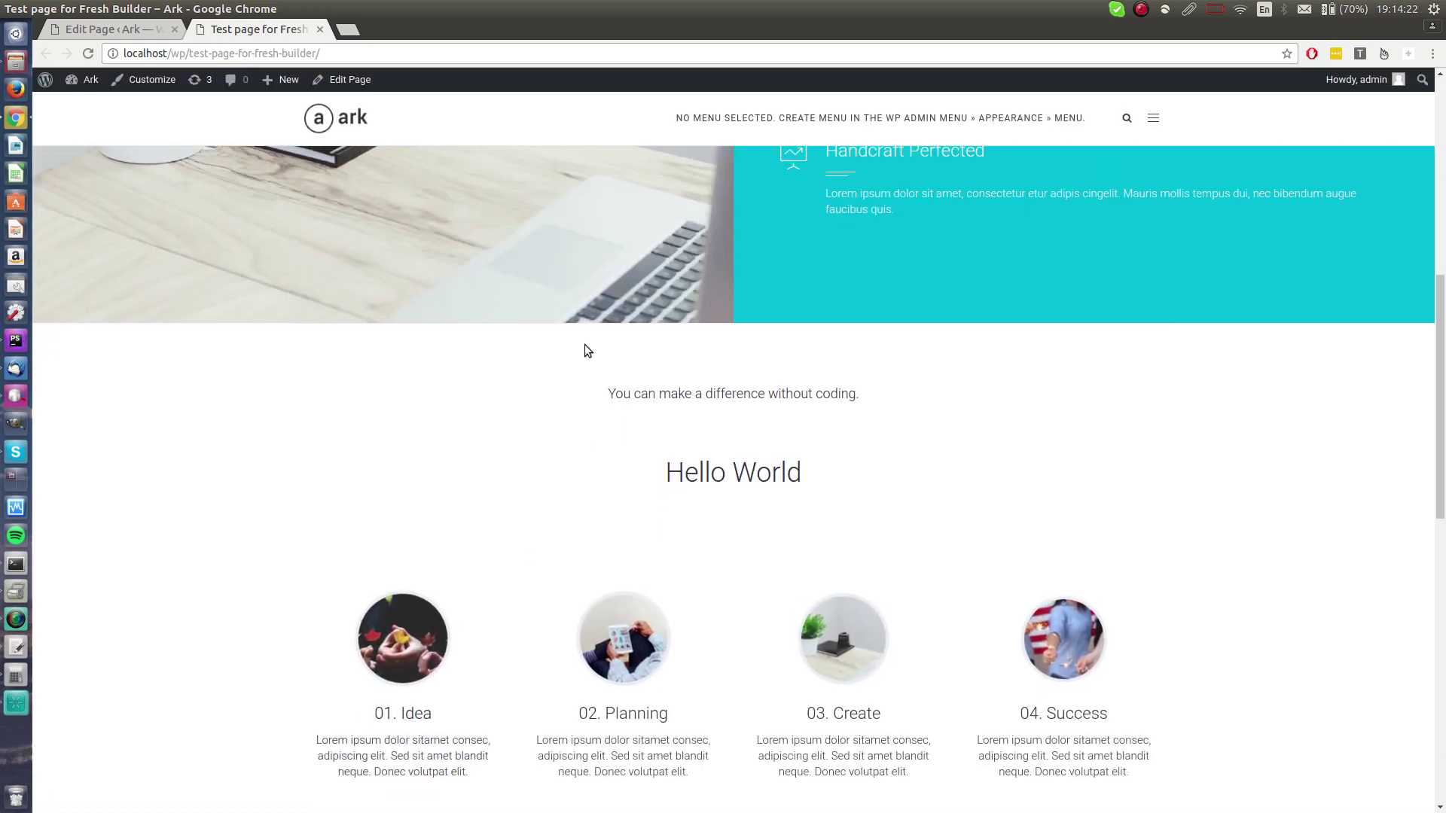
{"action": "left_click", "coordinate": [128, 29]}
{"action": "scroll", "coordinate": [870, 467], "scroll_direction": "down", "scroll_amount": 5}
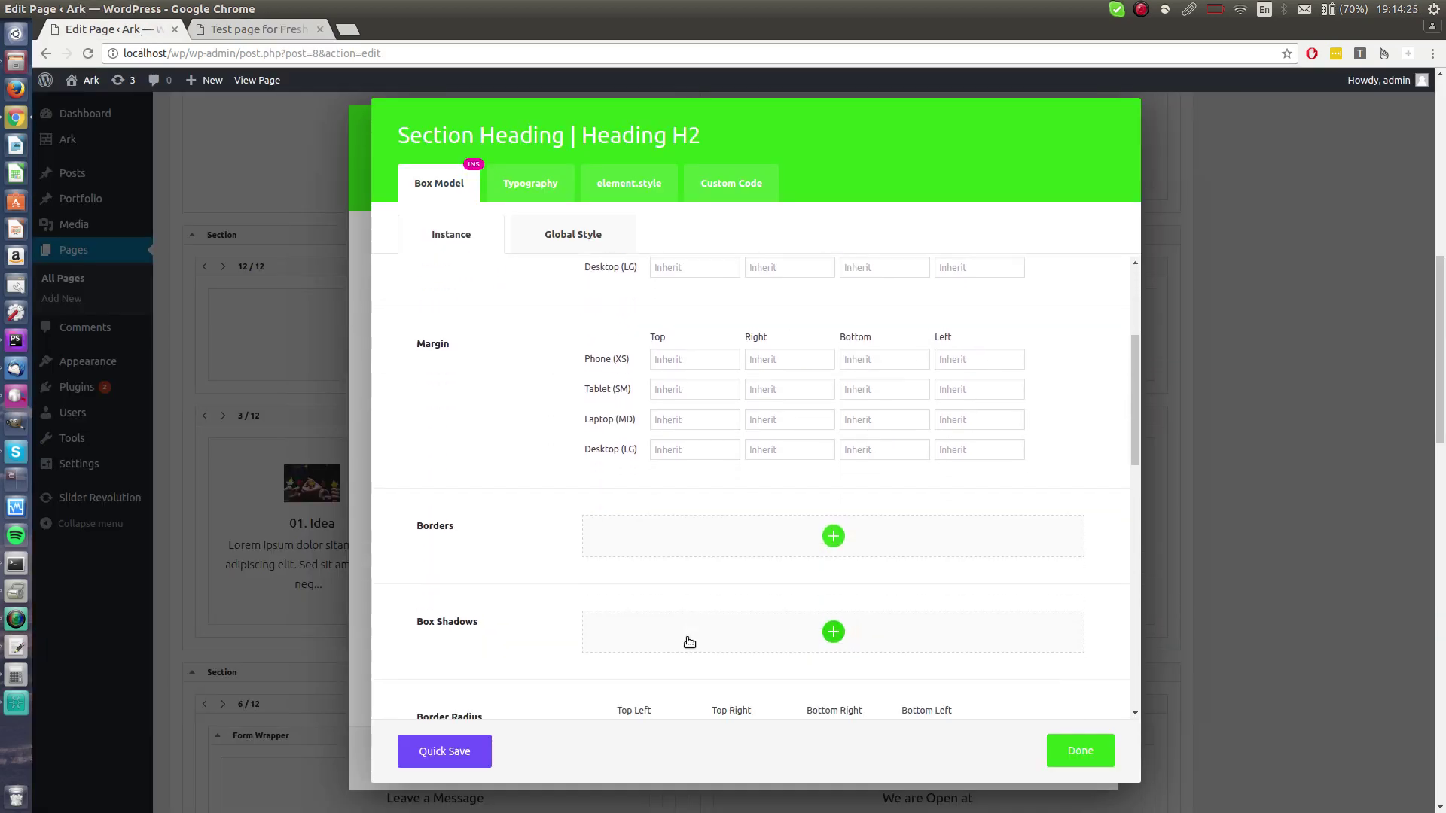
{"action": "scroll", "coordinate": [657, 290], "scroll_direction": "down", "scroll_amount": 9}
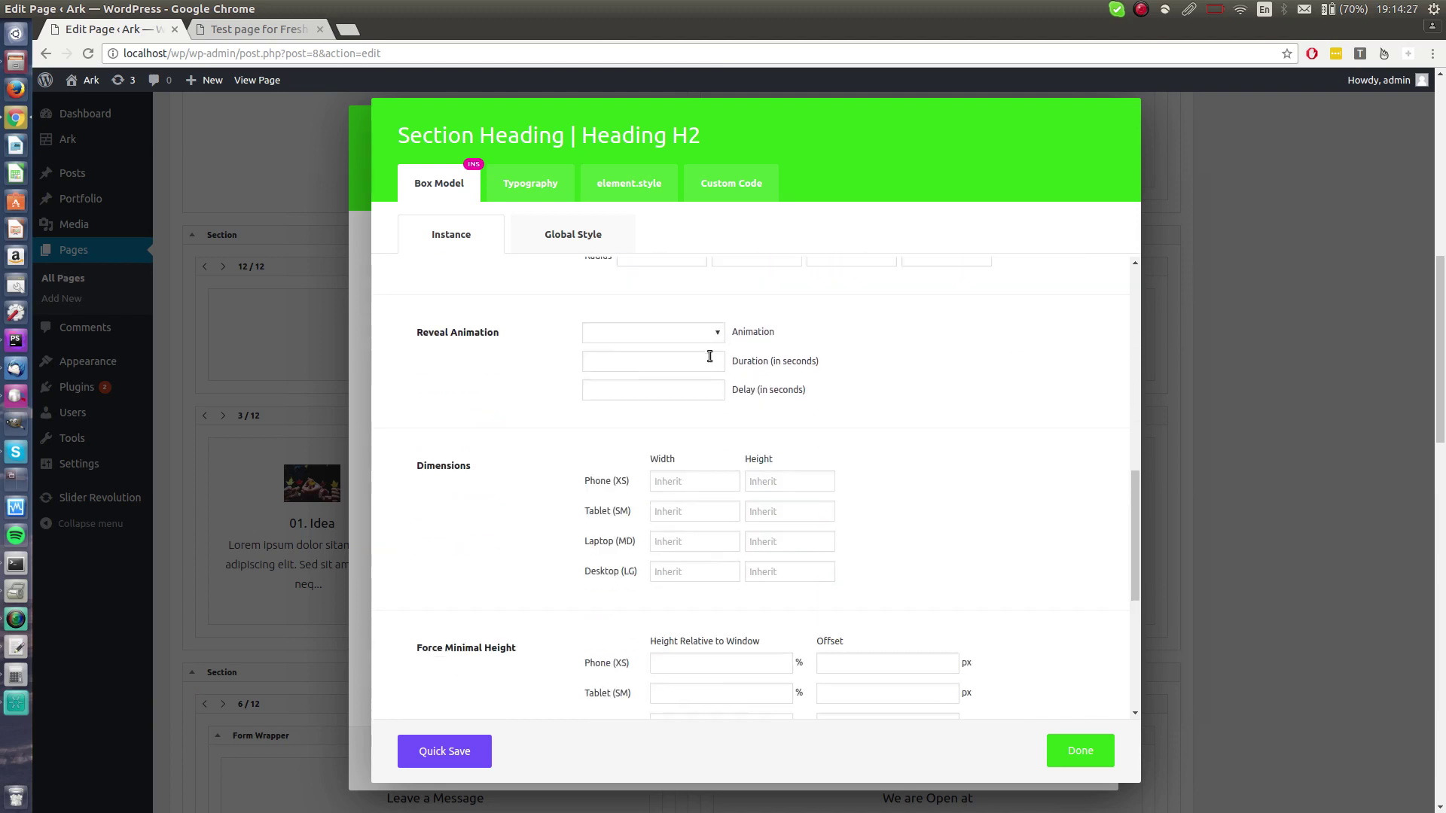
{"action": "scroll", "coordinate": [633, 399], "scroll_direction": "down", "scroll_amount": 3}
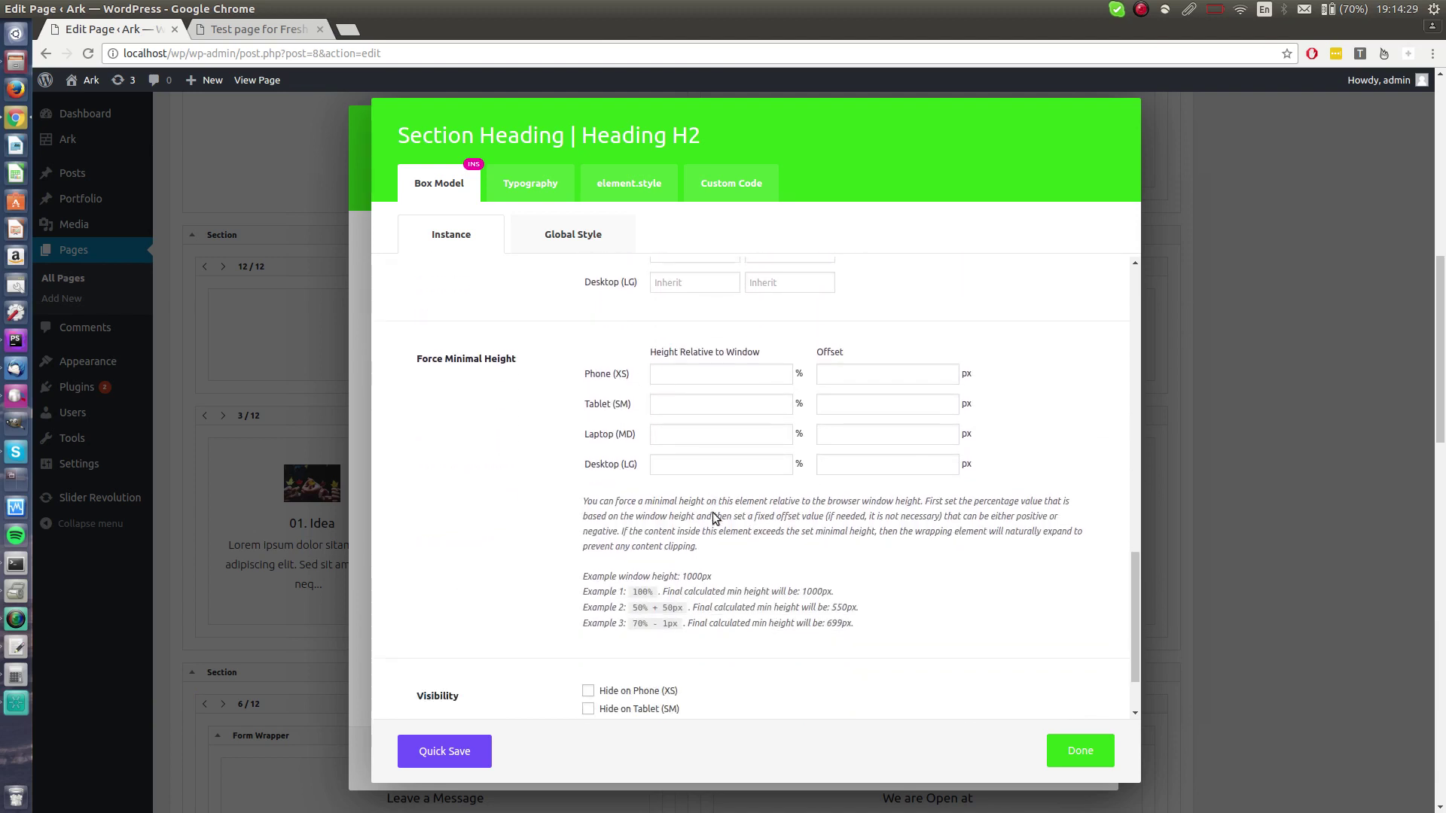
{"action": "scroll", "coordinate": [872, 650], "scroll_direction": "up", "scroll_amount": 4}
{"action": "scroll", "coordinate": [872, 650], "scroll_direction": "up", "scroll_amount": 6}
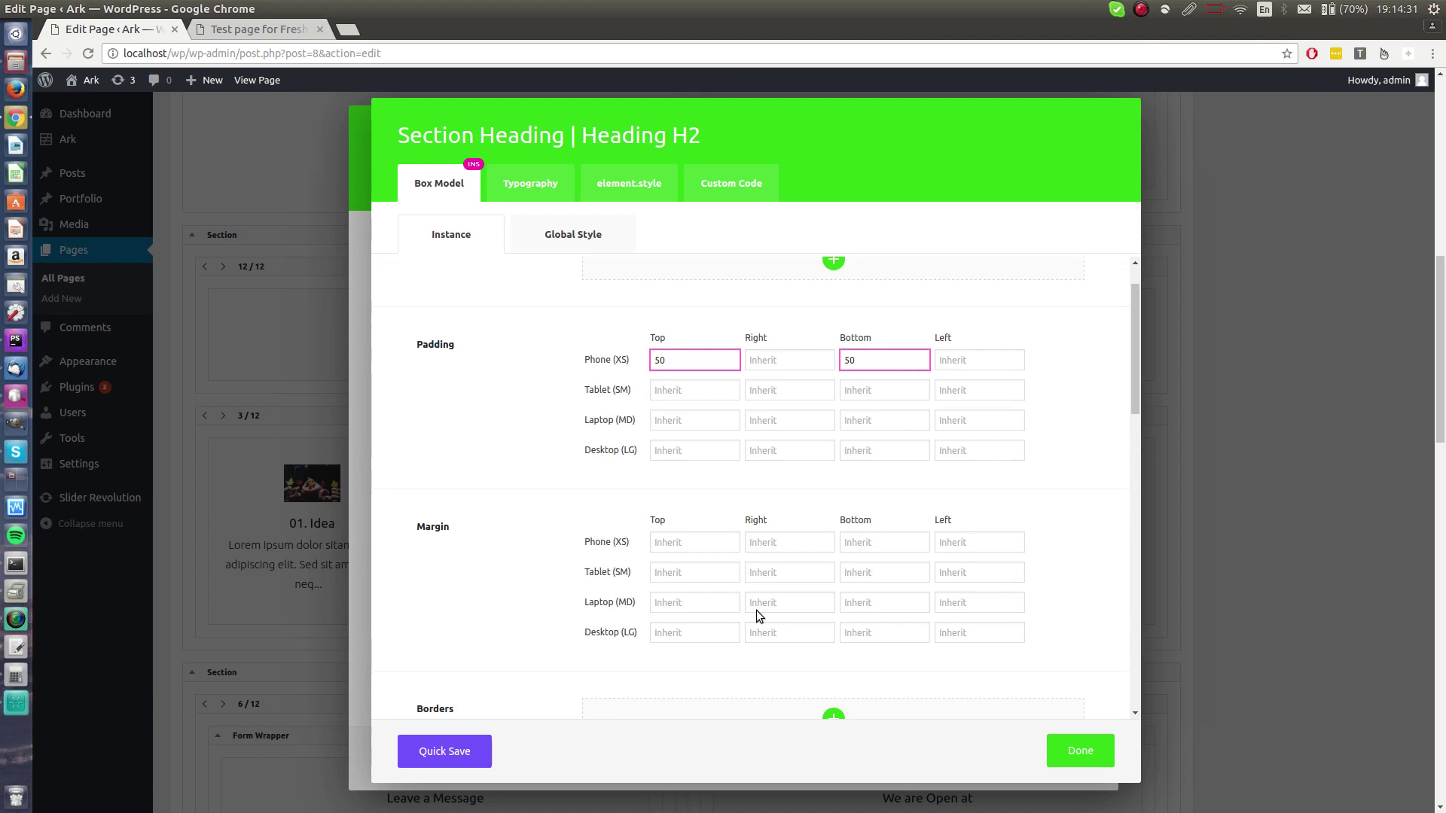
Set the Hello World heading's text colour to red (#ff0000) and Quick Save.
{"action": "left_click", "coordinate": [535, 183]}
{"action": "scroll", "coordinate": [720, 324], "scroll_direction": "down", "scroll_amount": 2}
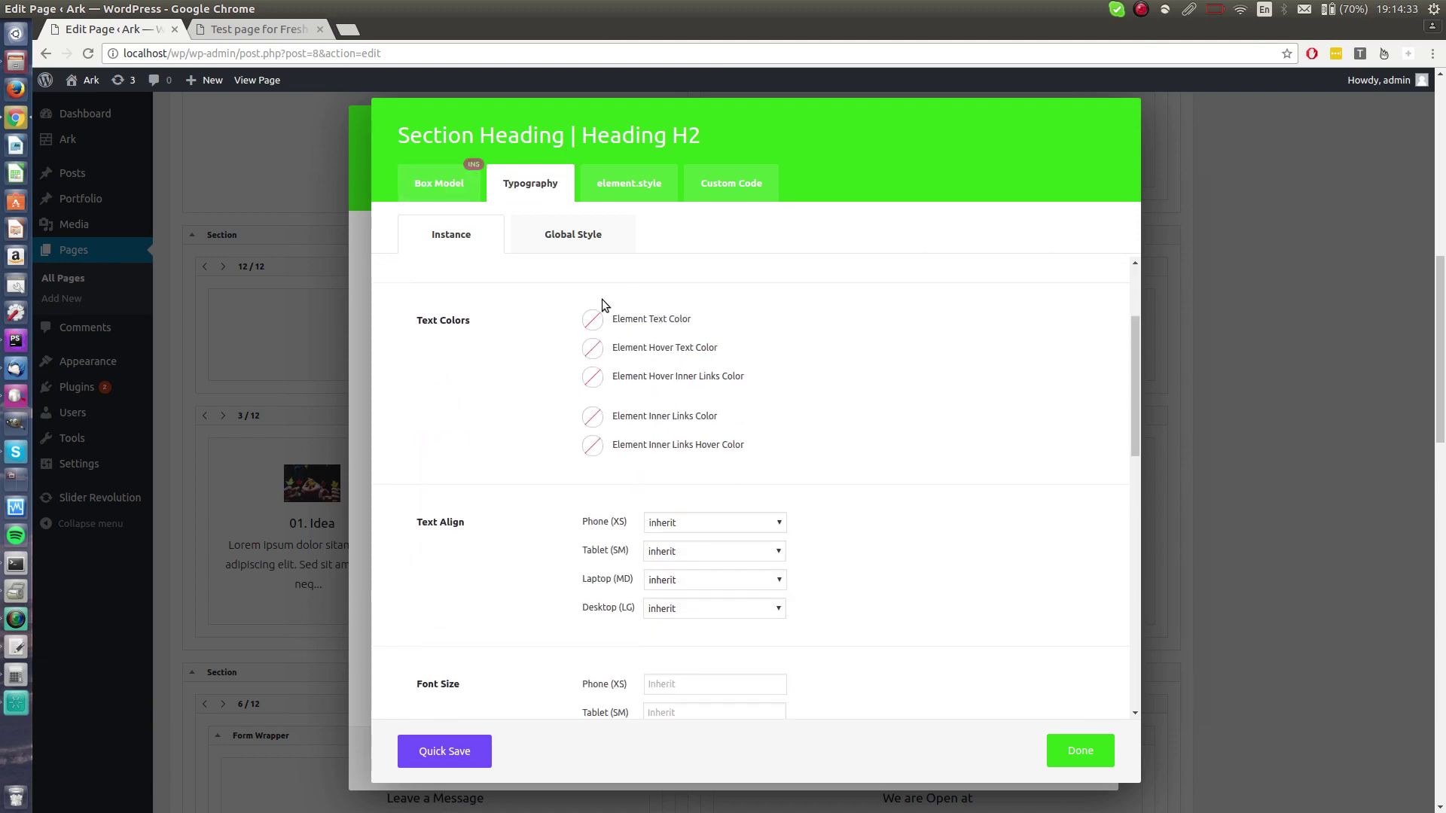
{"action": "left_click", "coordinate": [590, 326]}
{"action": "left_click_drag", "start_coordinate": [693, 405], "coordinate": [703, 381]}
{"action": "left_click", "coordinate": [624, 603]}
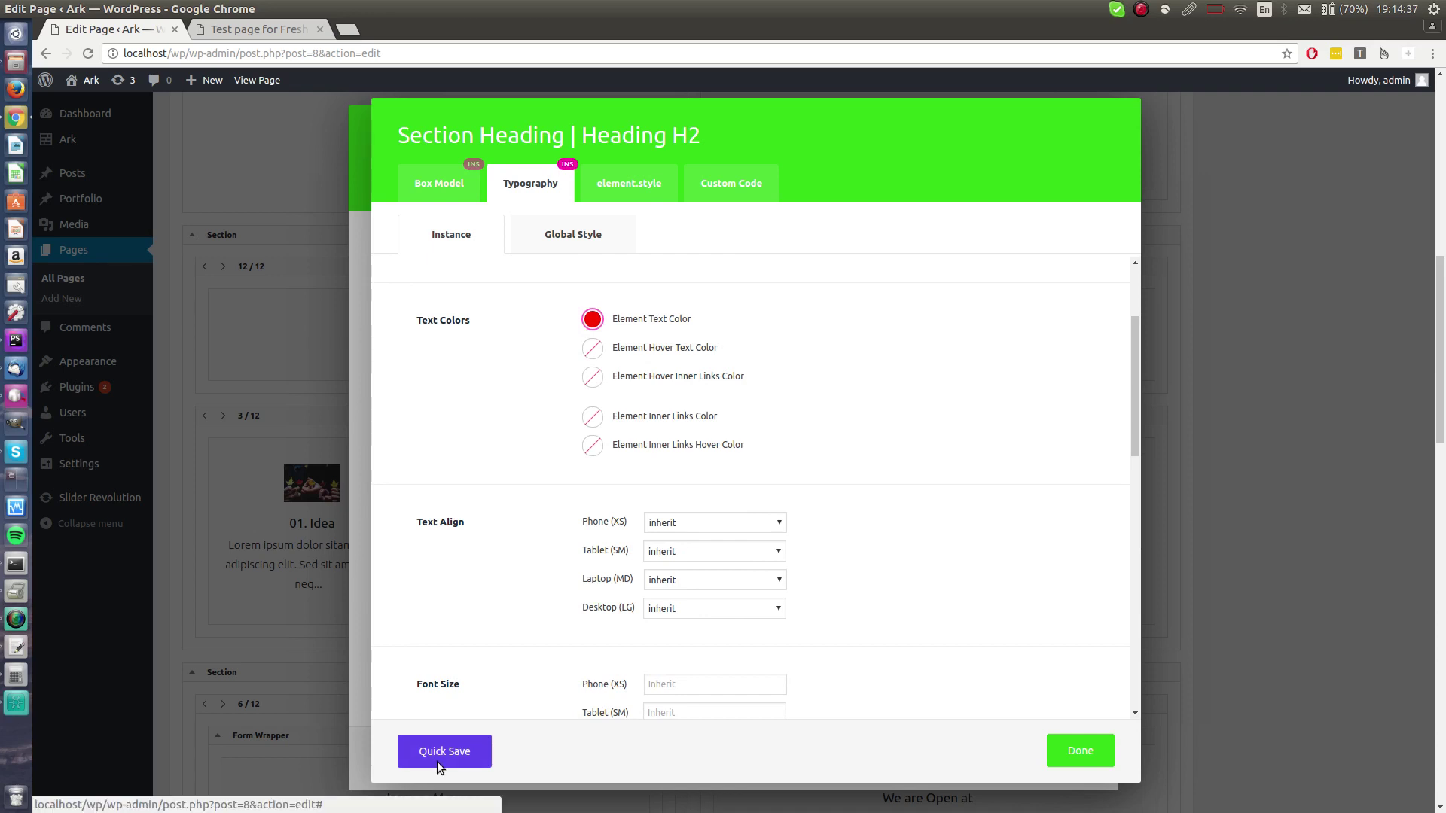
{"action": "left_click", "coordinate": [436, 762]}
Check the red Hello World heading on the live test page, then return to Edit Page.
{"action": "left_click", "coordinate": [236, 29]}
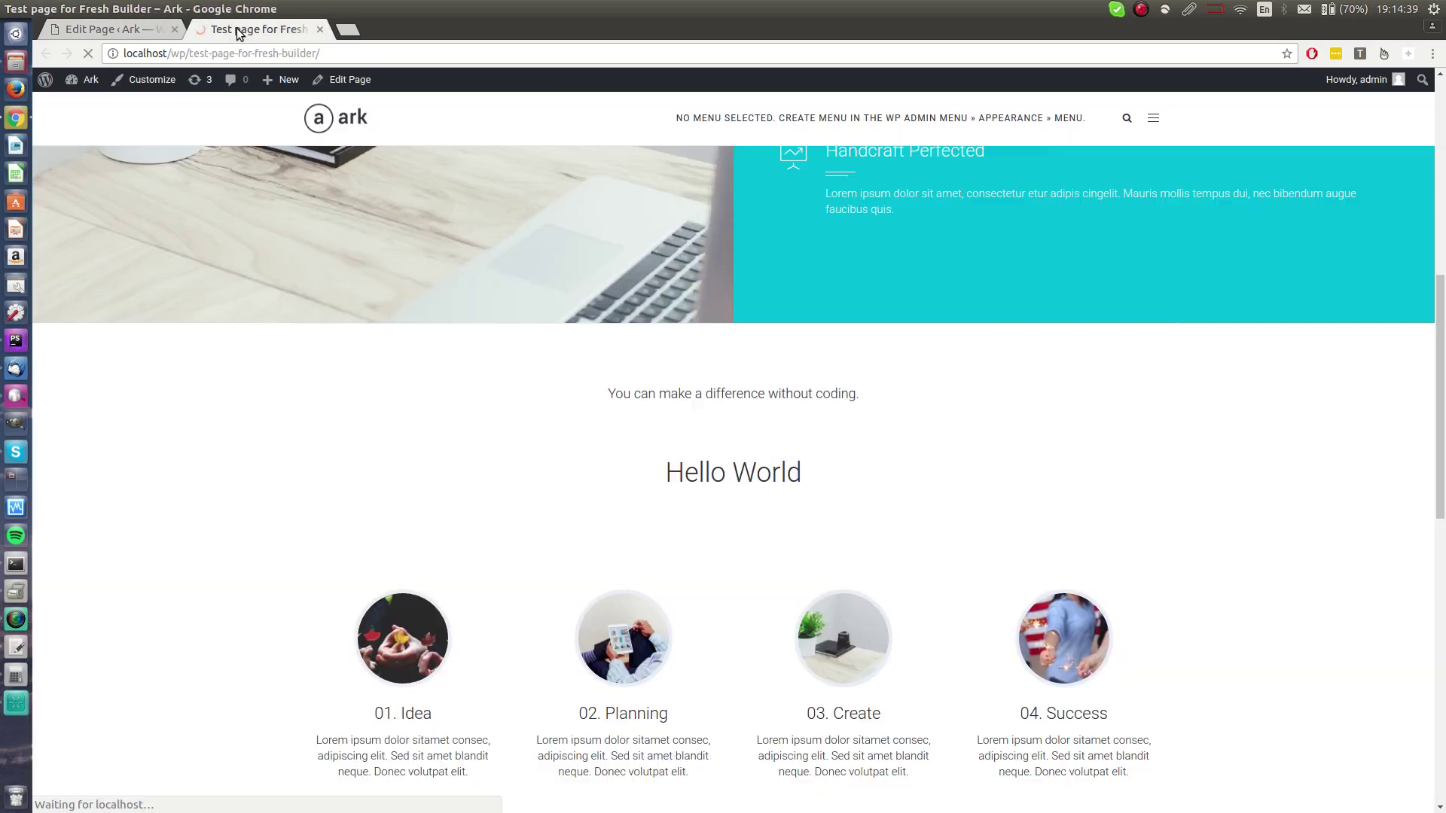
{"action": "left_click_drag", "start_coordinate": [805, 473], "coordinate": [630, 452]}
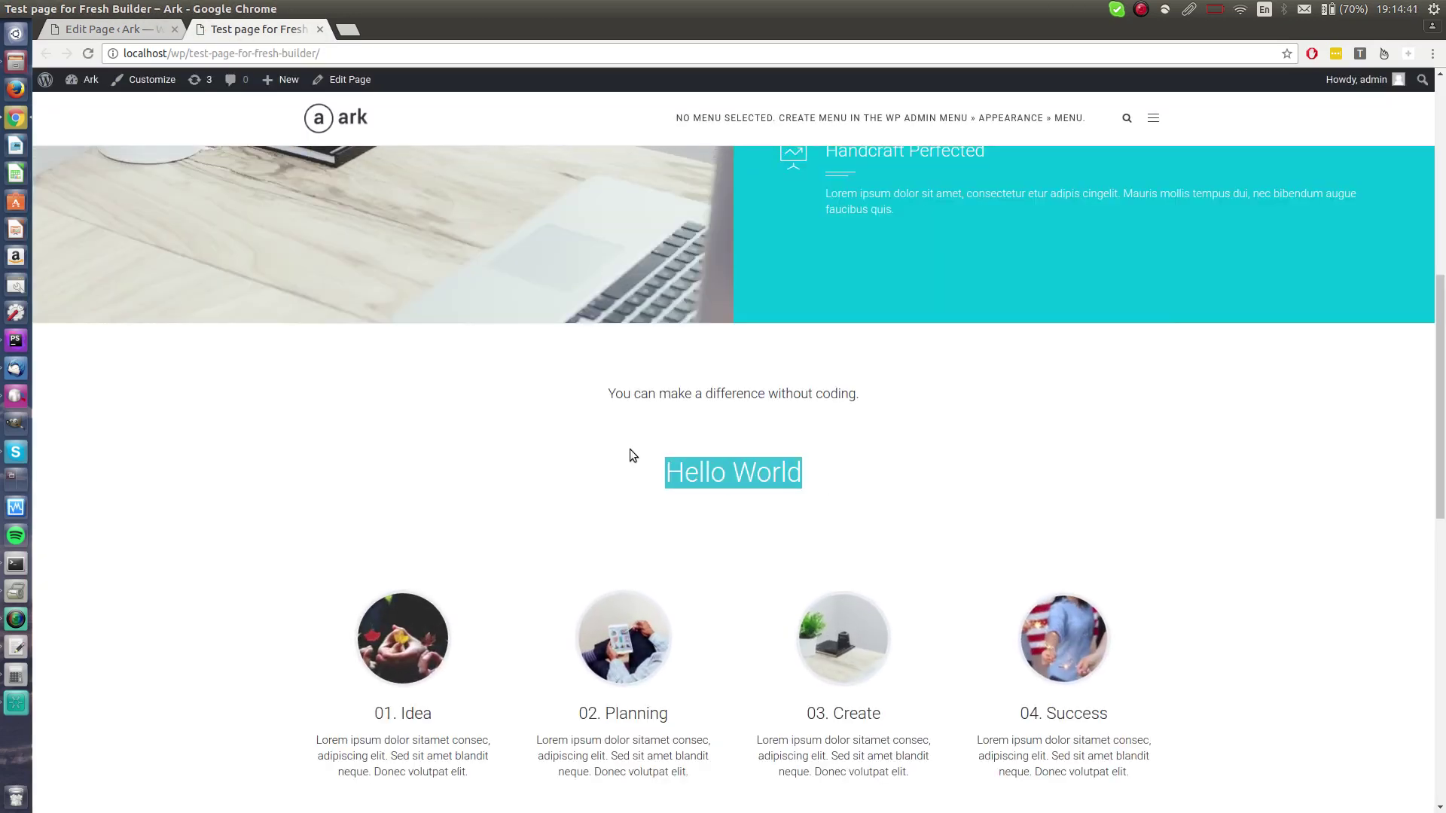
{"action": "left_click", "coordinate": [595, 428]}
{"action": "left_click", "coordinate": [135, 28]}
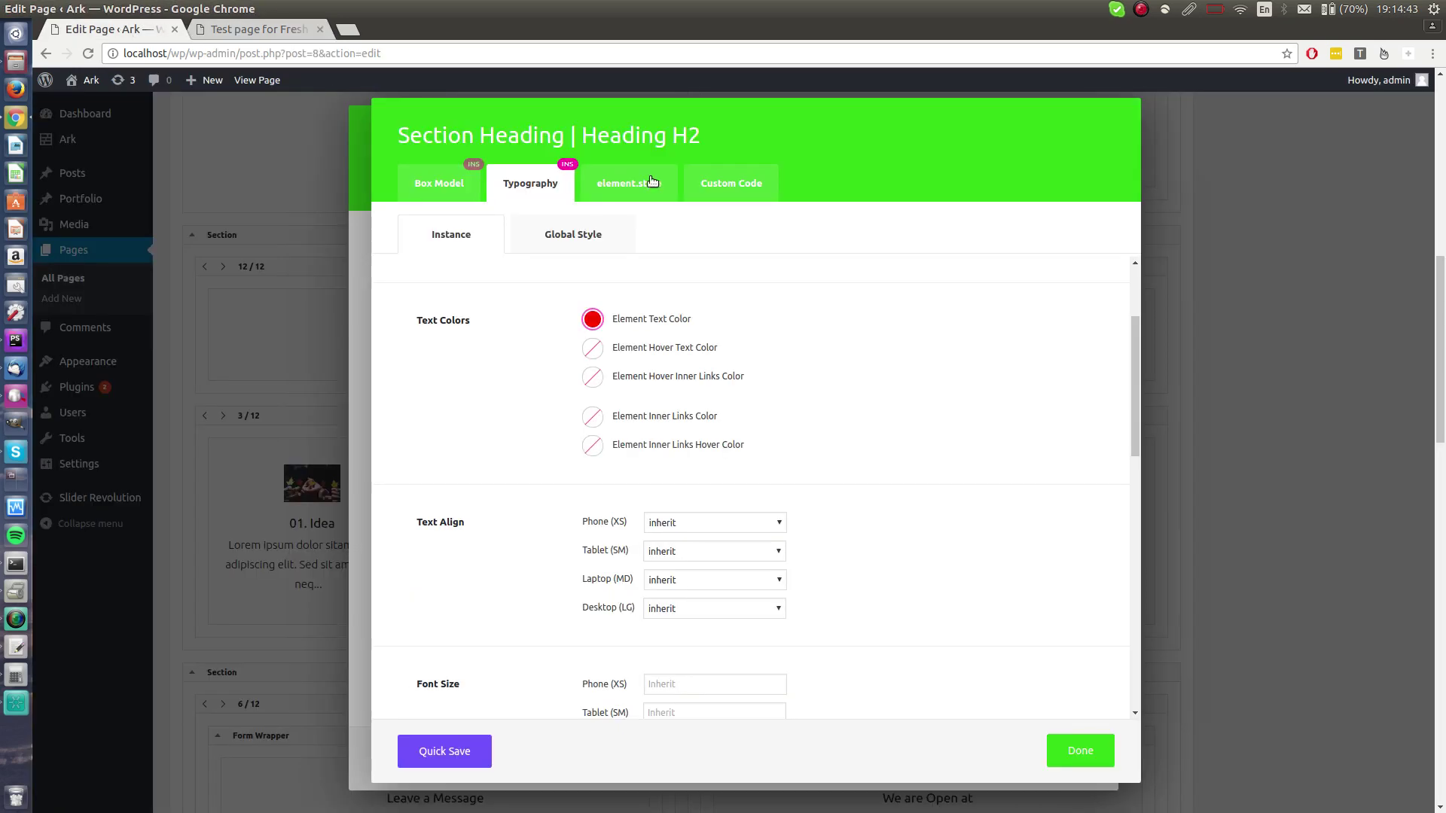
Review the heading's element style fields: custom style, HTML attributes and CSS class.
{"action": "left_click", "coordinate": [615, 186]}
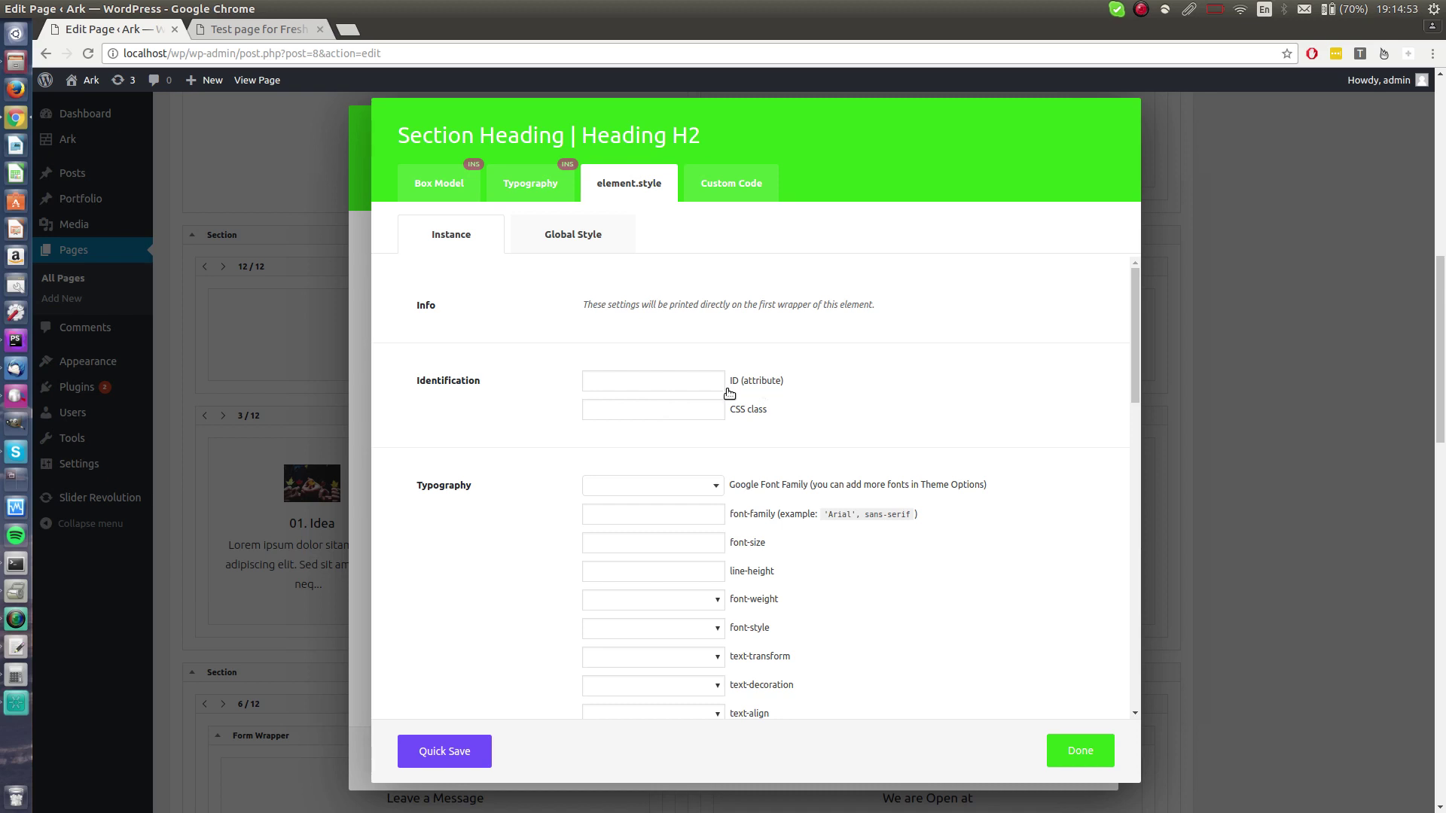
{"action": "scroll", "coordinate": [729, 376], "scroll_direction": "down", "scroll_amount": 2}
{"action": "scroll", "coordinate": [730, 376], "scroll_direction": "down", "scroll_amount": 10}
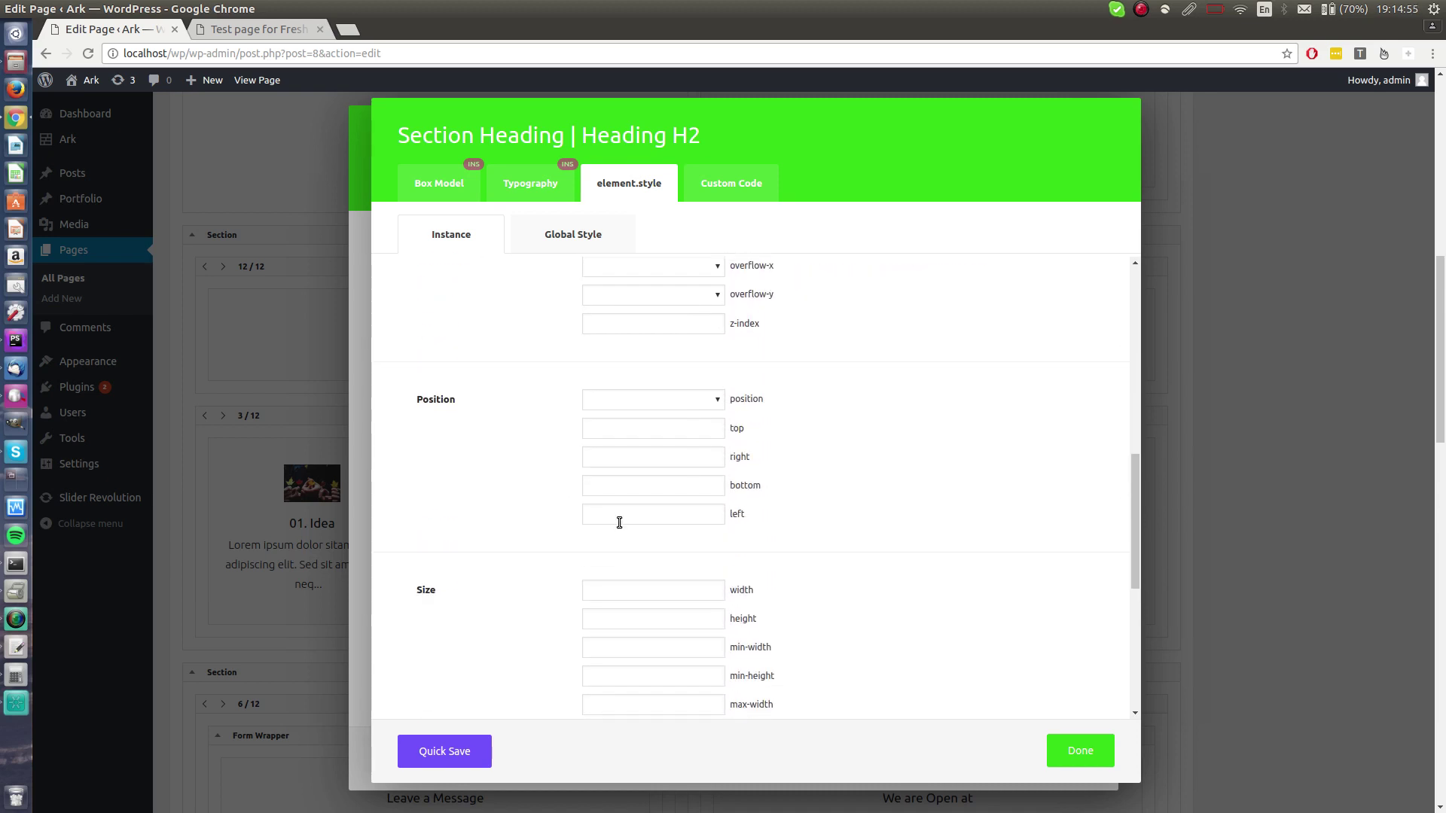
{"action": "scroll", "coordinate": [623, 513], "scroll_direction": "down", "scroll_amount": 1}
{"action": "left_click", "coordinate": [826, 422]}
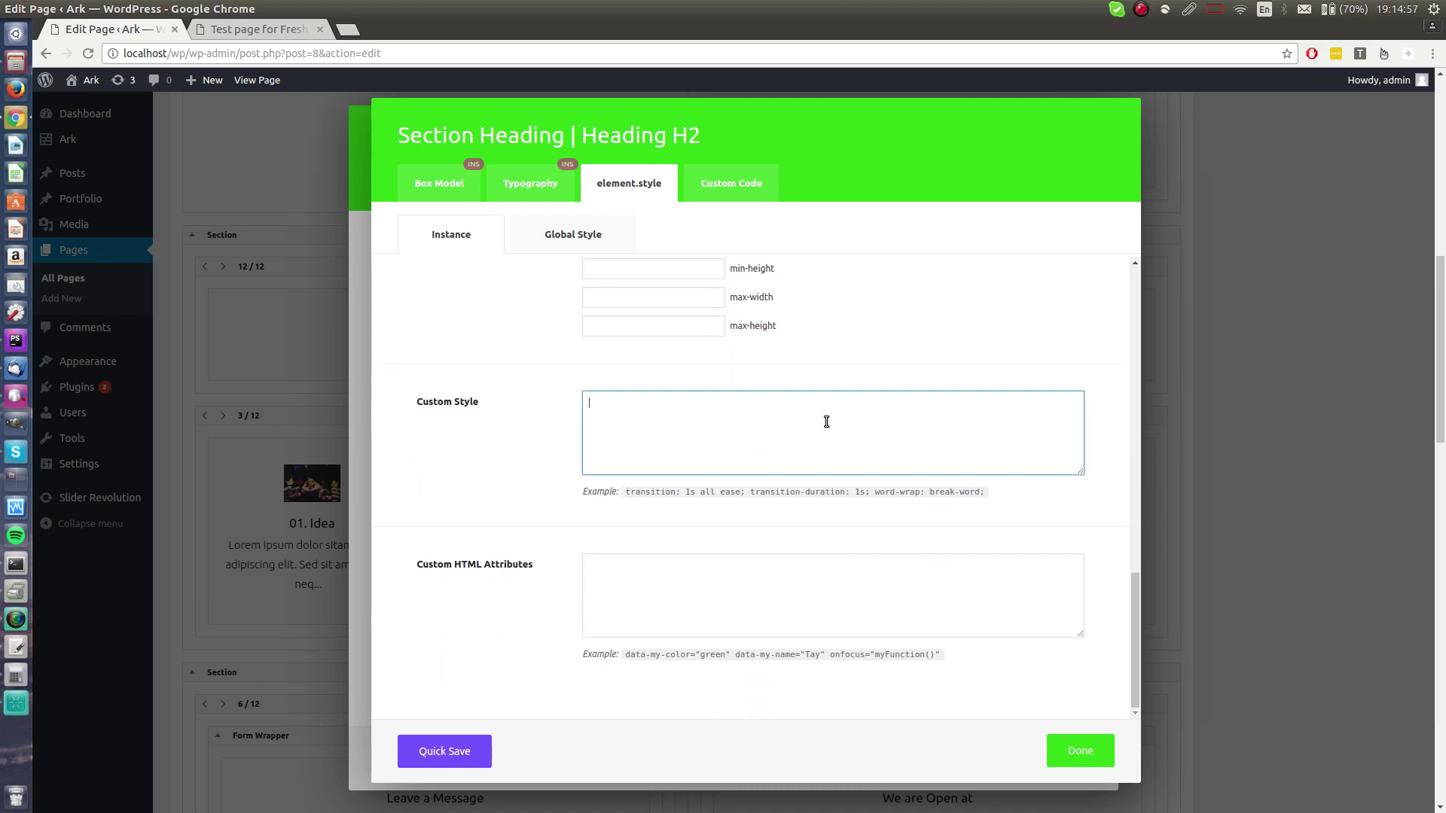
{"action": "left_click", "coordinate": [811, 619]}
{"action": "scroll", "coordinate": [813, 572], "scroll_direction": "up", "scroll_amount": 10}
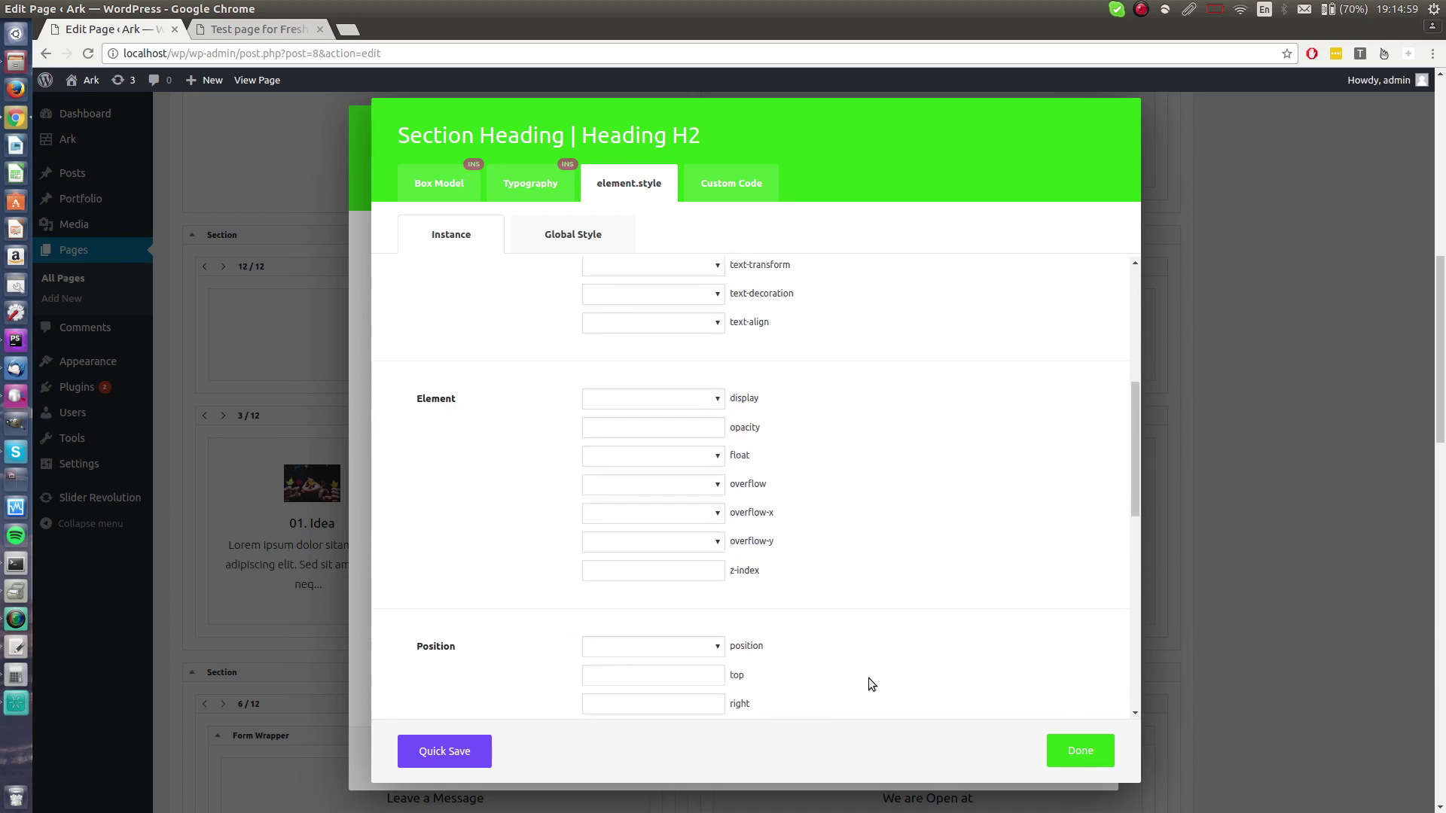
{"action": "scroll", "coordinate": [864, 497], "scroll_direction": "up", "scroll_amount": 1}
{"action": "left_click", "coordinate": [685, 409]}
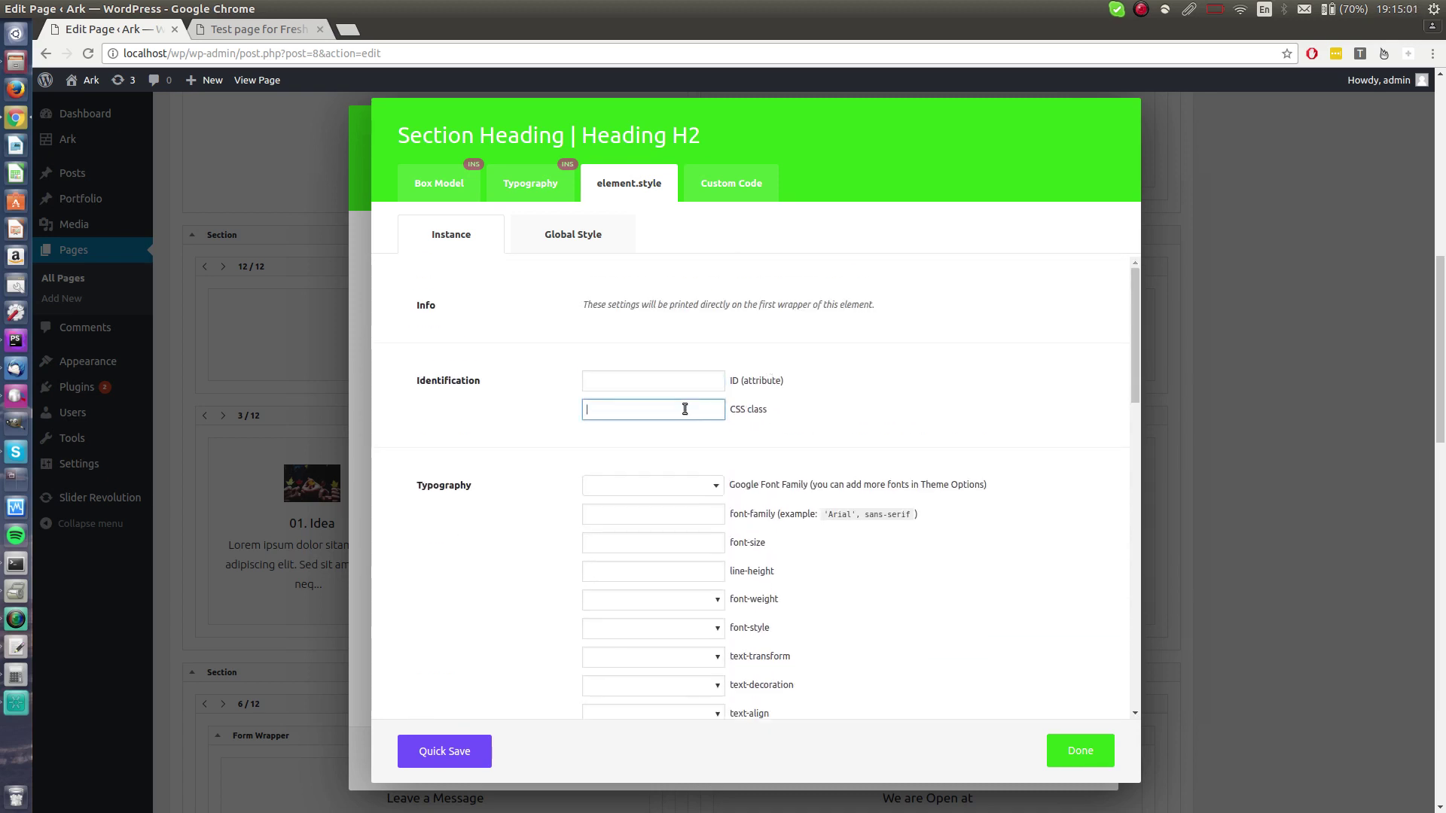
Delete the heading's red-border custom CSS block from Custom Code and click Done.
{"action": "left_click", "coordinate": [715, 187]}
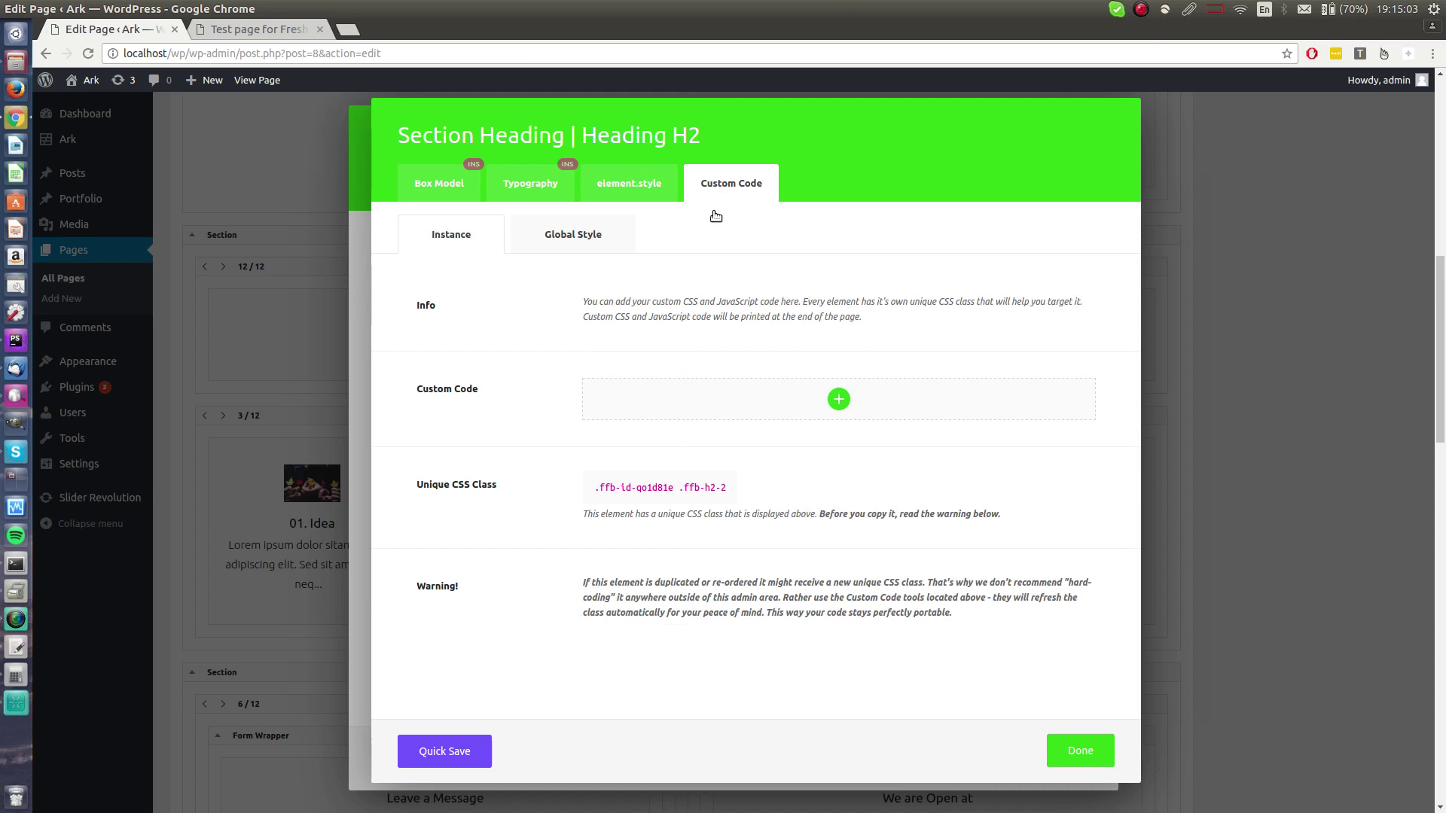
{"action": "left_click", "coordinate": [849, 385]}
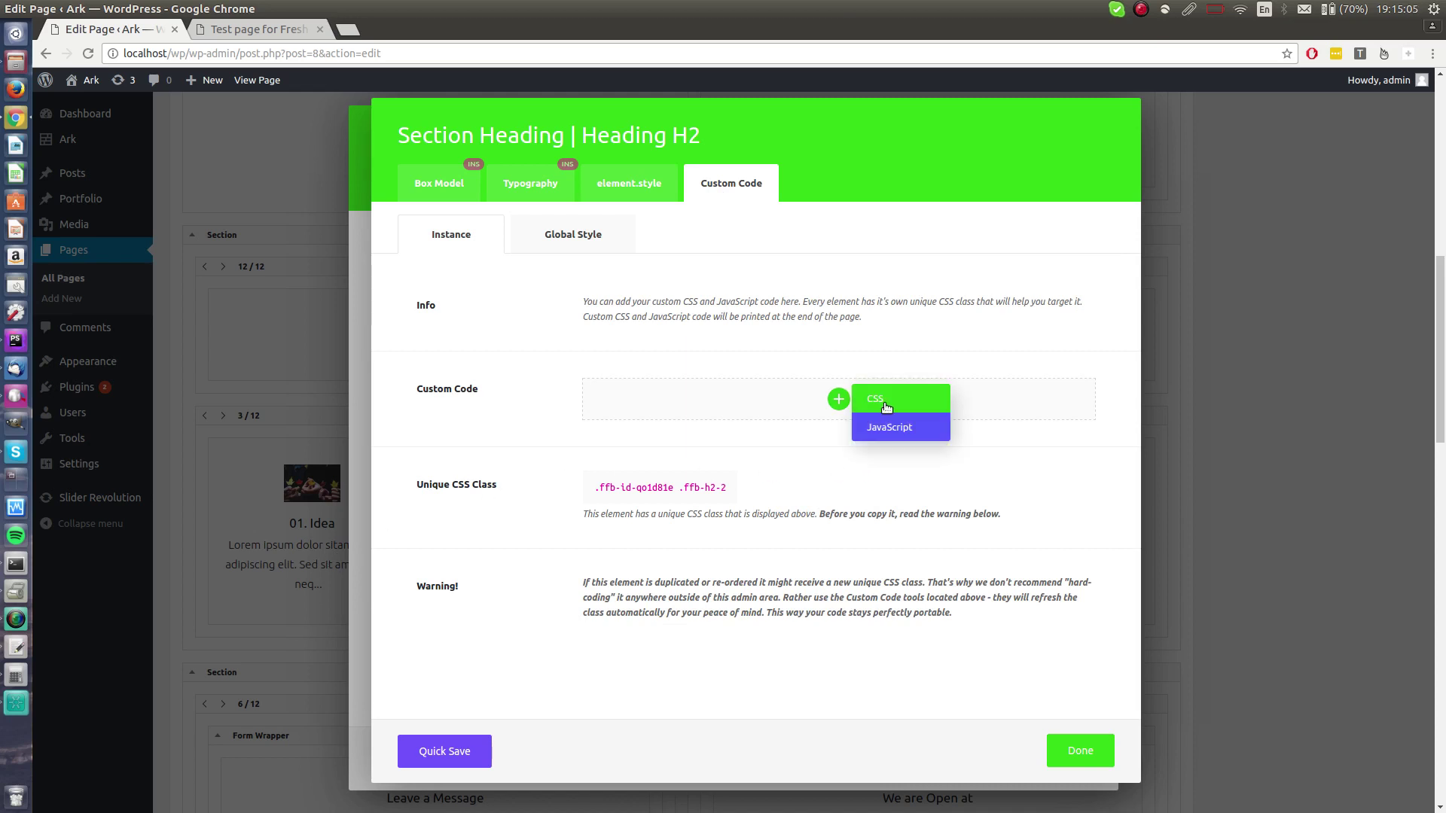
{"action": "left_click", "coordinate": [888, 404]}
{"action": "scroll", "coordinate": [748, 370], "scroll_direction": "down", "scroll_amount": 2}
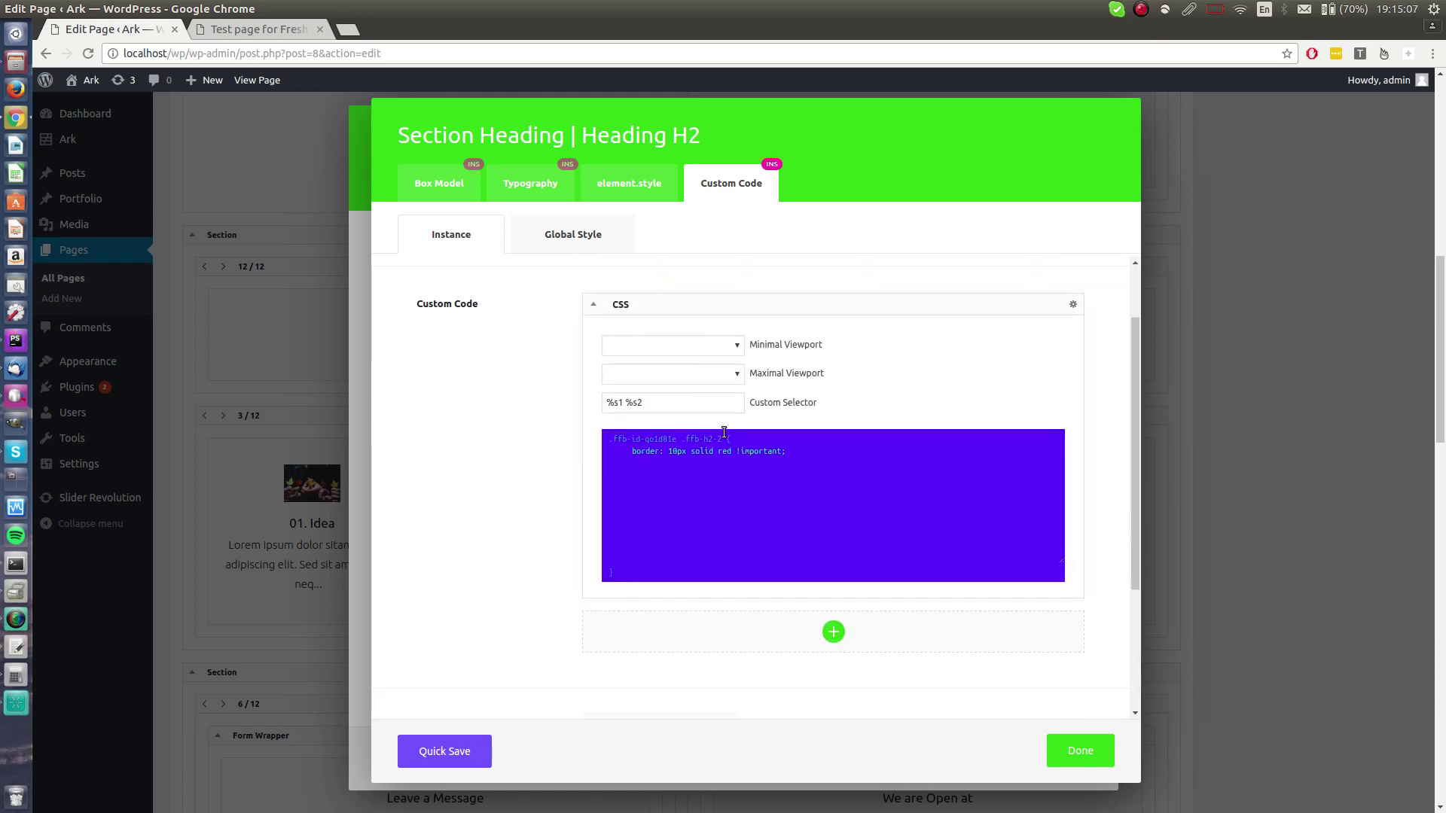
{"action": "scroll", "coordinate": [522, 598], "scroll_direction": "down", "scroll_amount": 1}
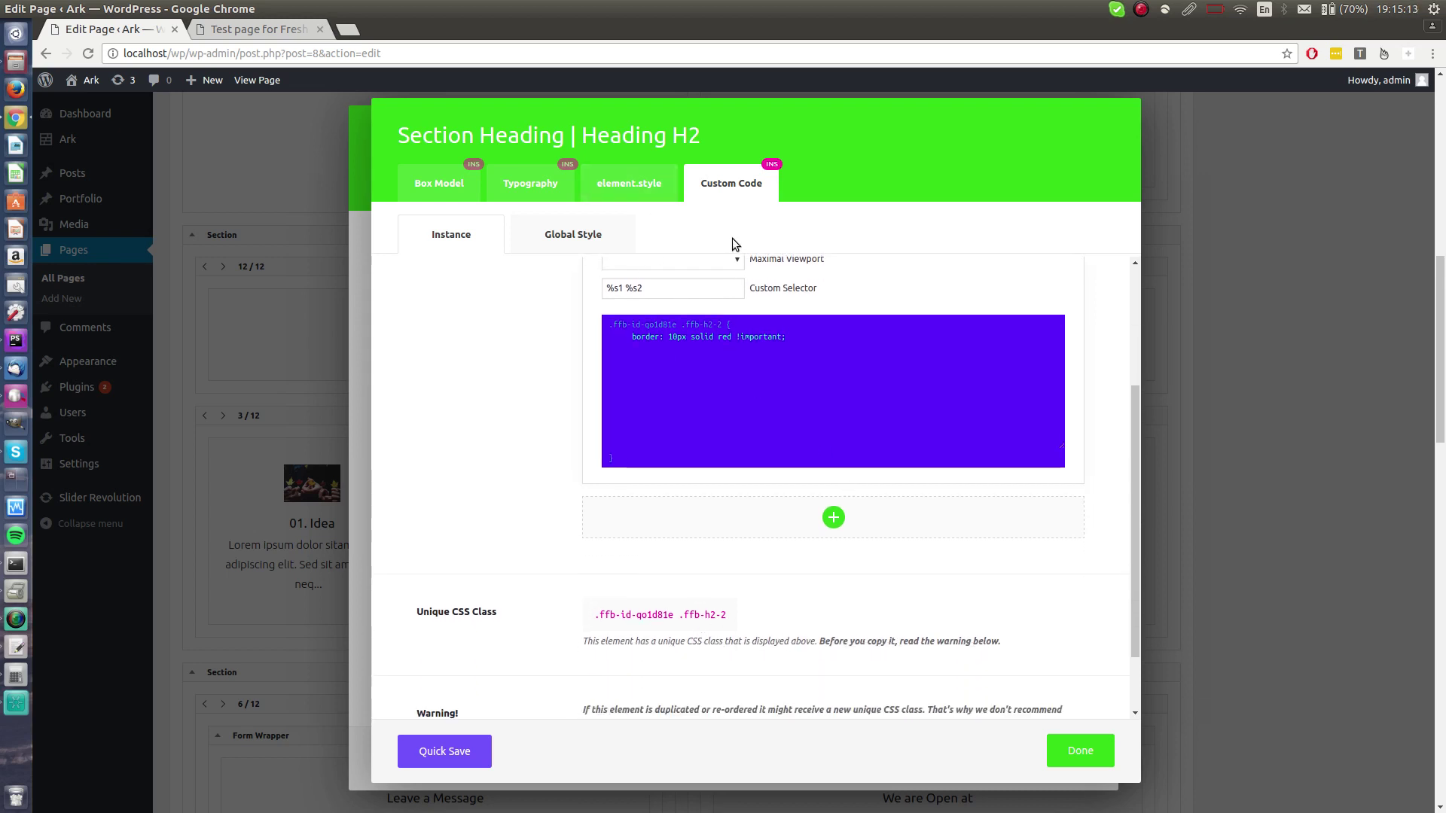
{"action": "scroll", "coordinate": [654, 333], "scroll_direction": "up", "scroll_amount": 1}
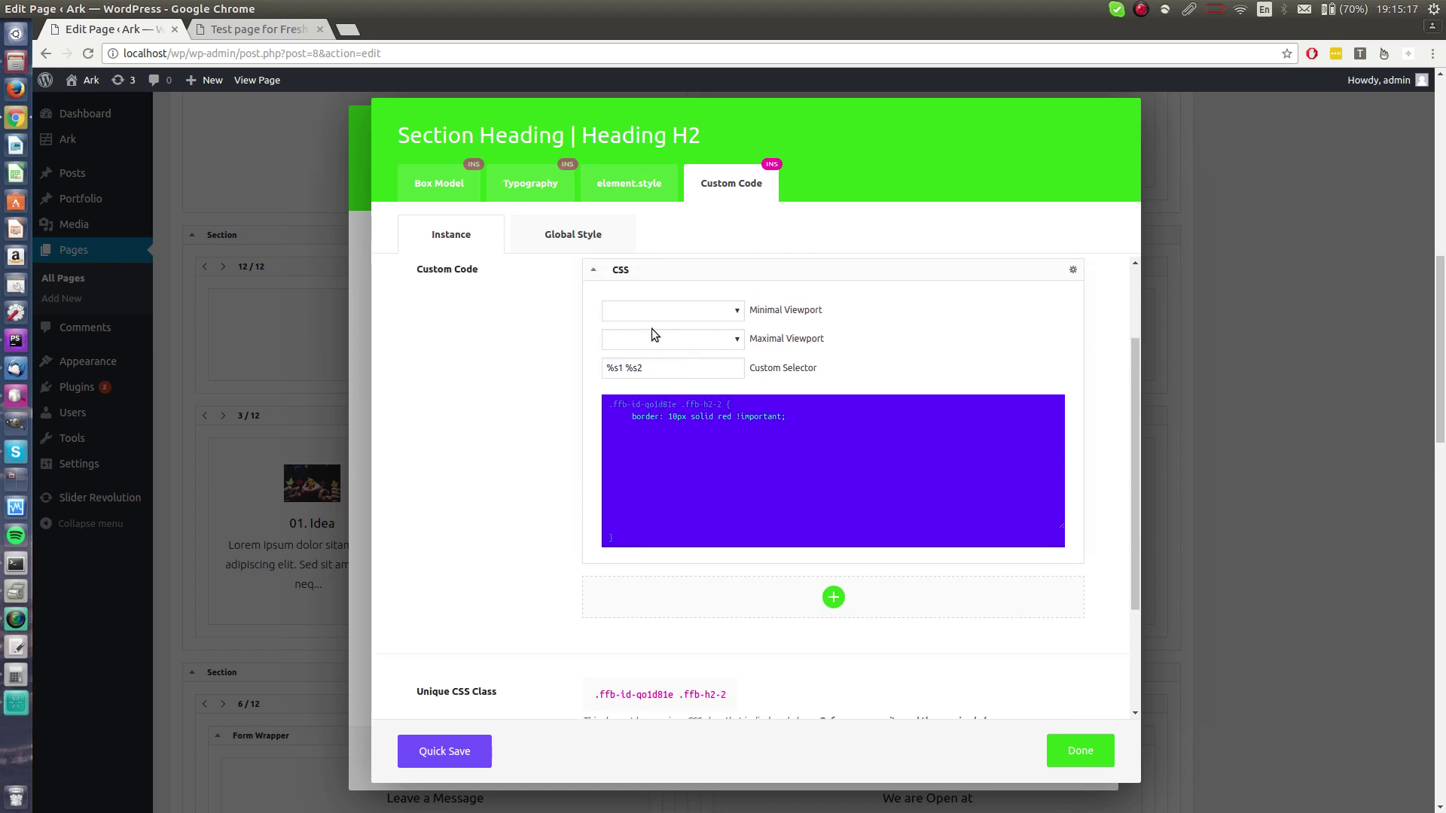
{"action": "left_click", "coordinate": [1073, 269]}
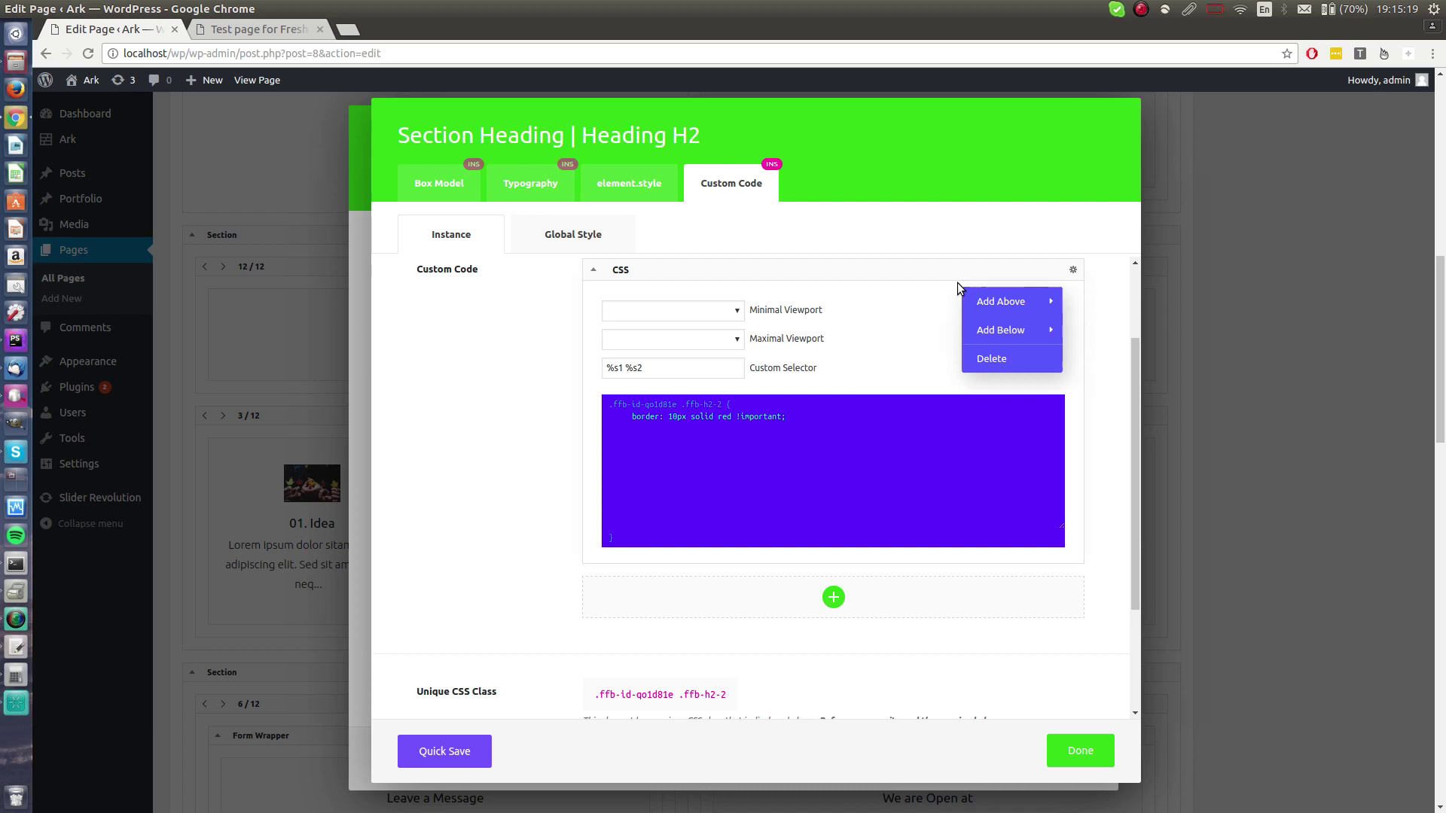
{"action": "left_click", "coordinate": [988, 361]}
{"action": "left_click", "coordinate": [1034, 443]}
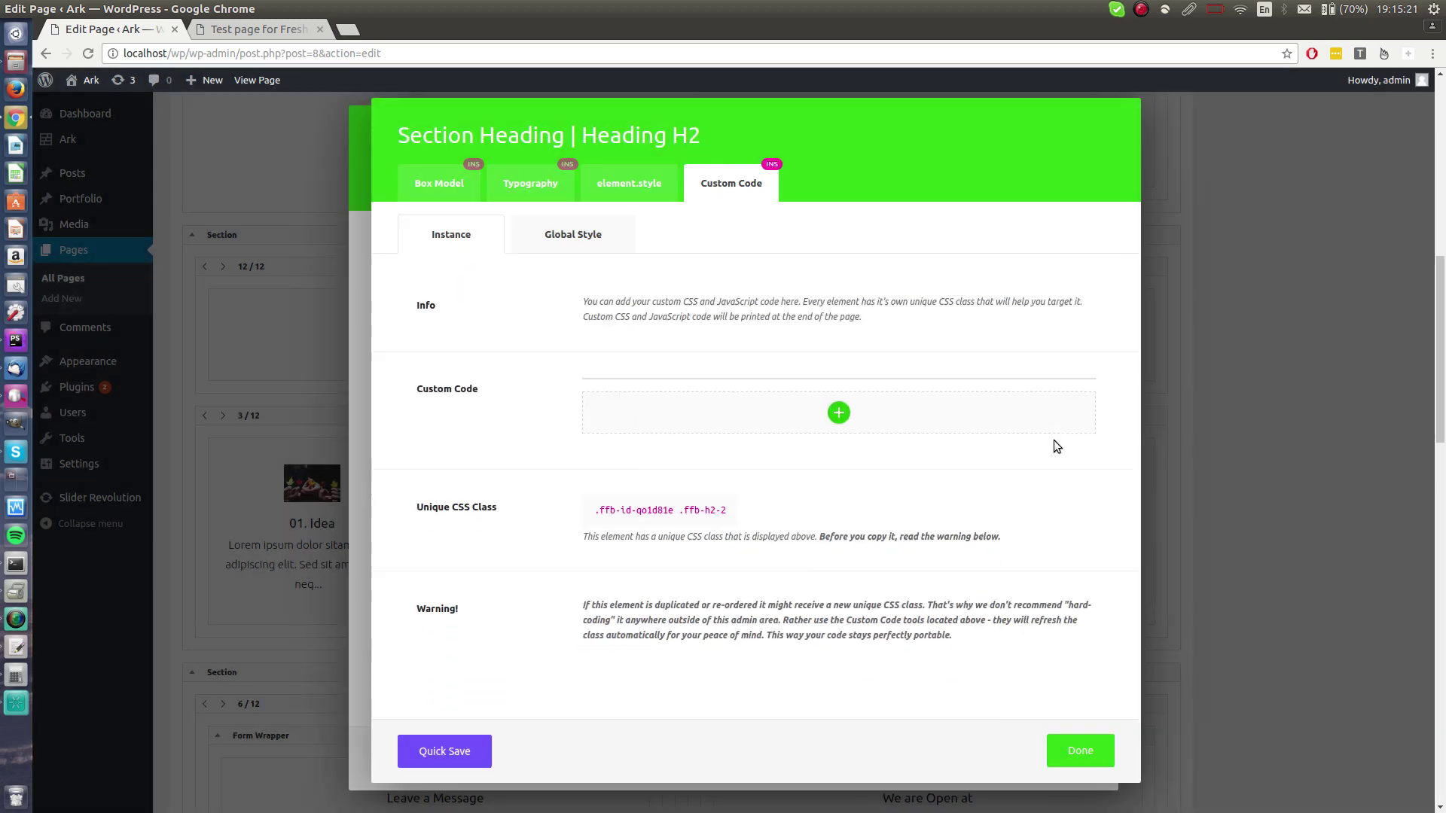
{"action": "left_click", "coordinate": [1079, 752]}
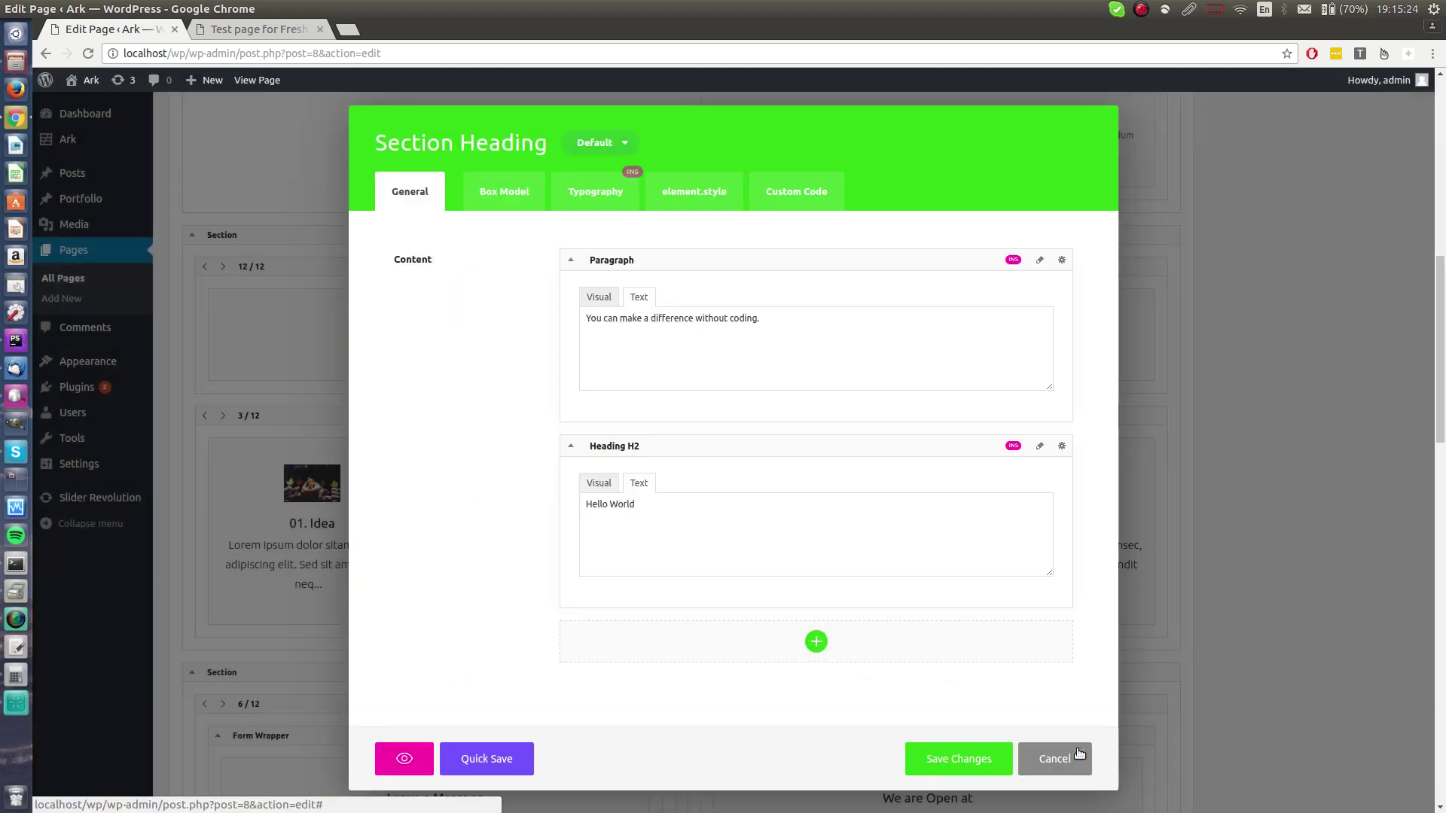
Review the Box Model, Typography, element.style and Custom Code tabs, then Save Changes from General.
{"action": "left_click", "coordinate": [523, 192]}
{"action": "left_click", "coordinate": [606, 199]}
{"action": "left_click", "coordinate": [701, 200]}
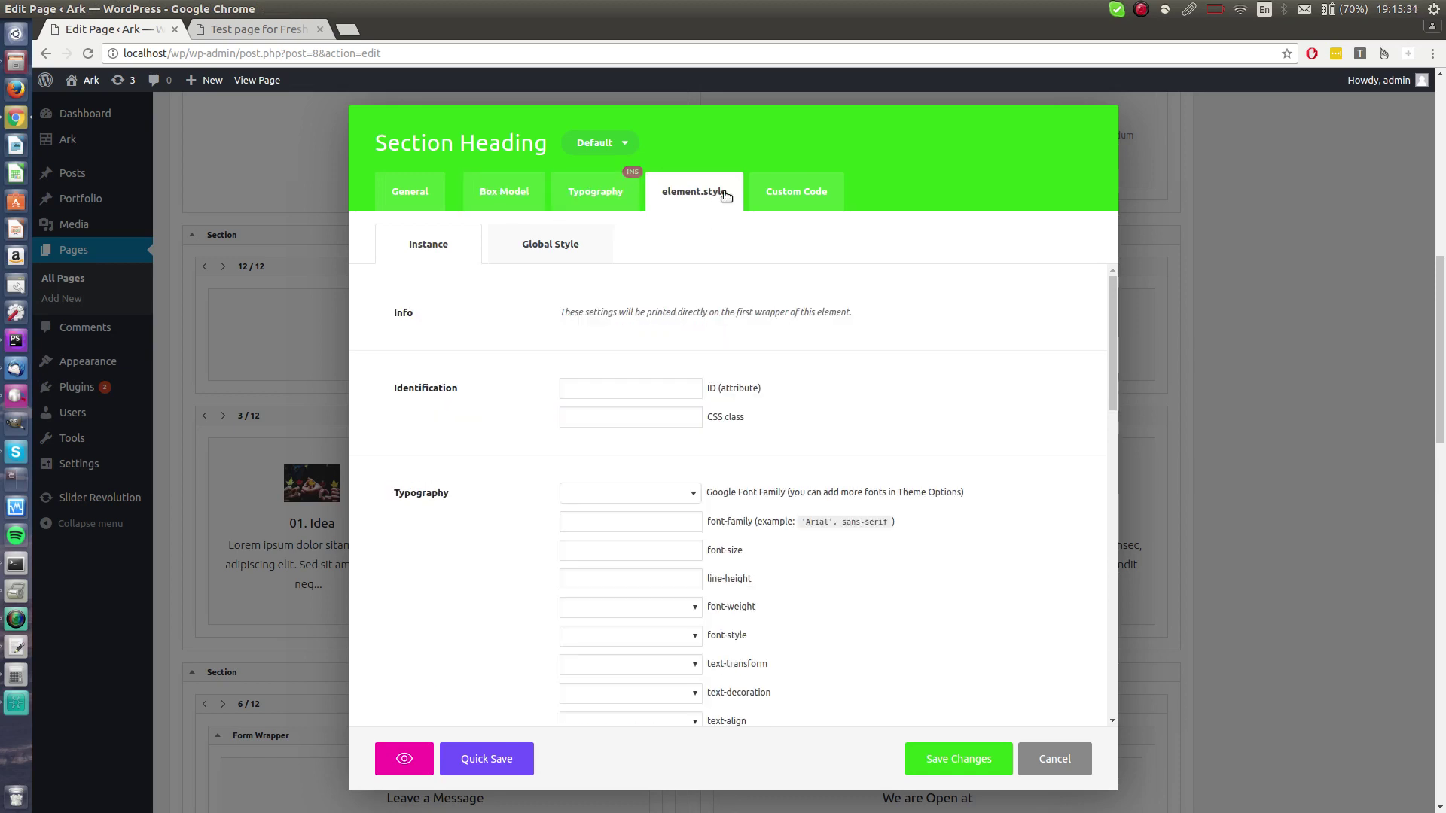
{"action": "left_click", "coordinate": [790, 195]}
{"action": "left_click", "coordinate": [595, 193]}
{"action": "left_click", "coordinate": [504, 193]}
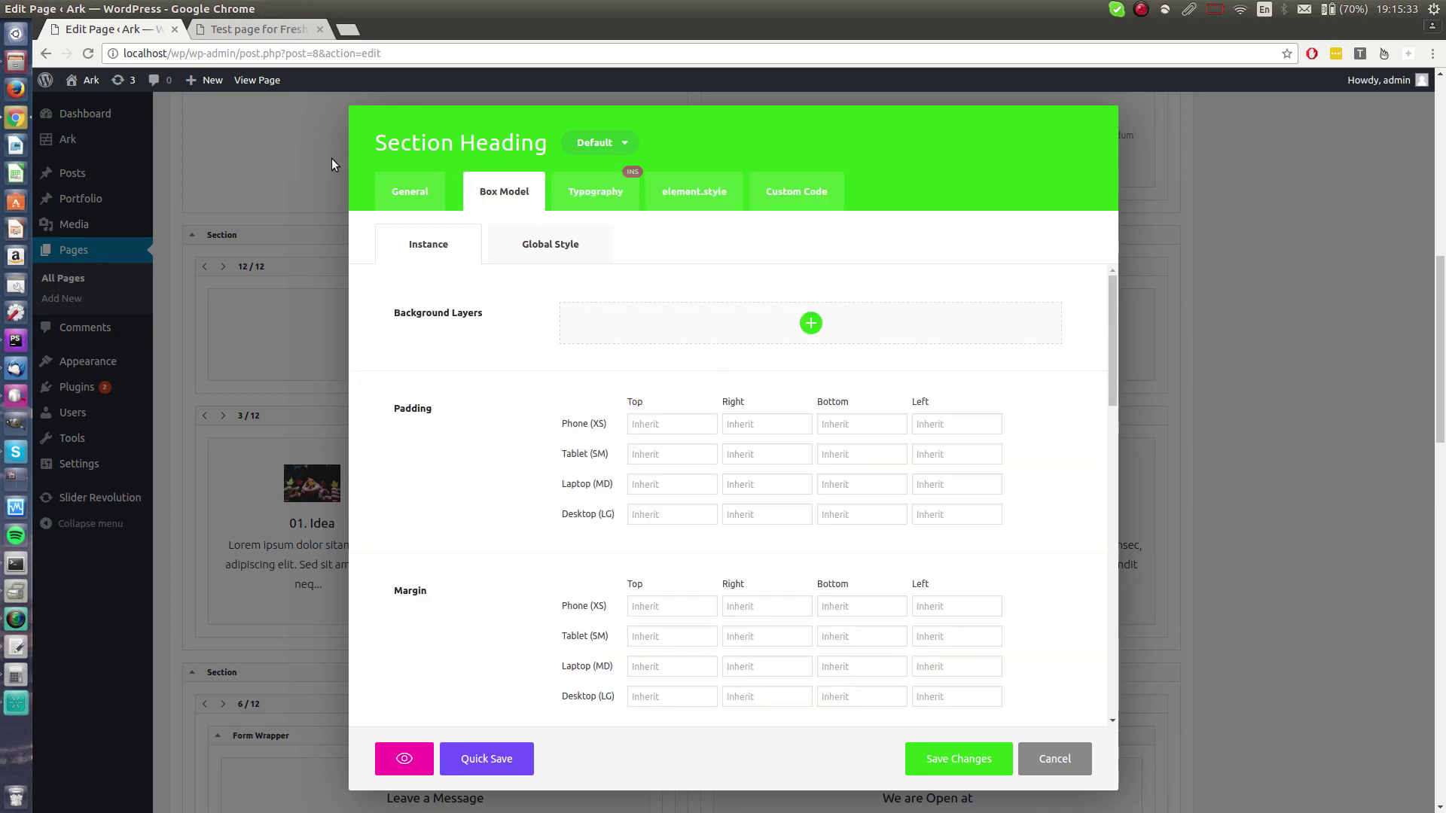
{"action": "left_click", "coordinate": [410, 193]}
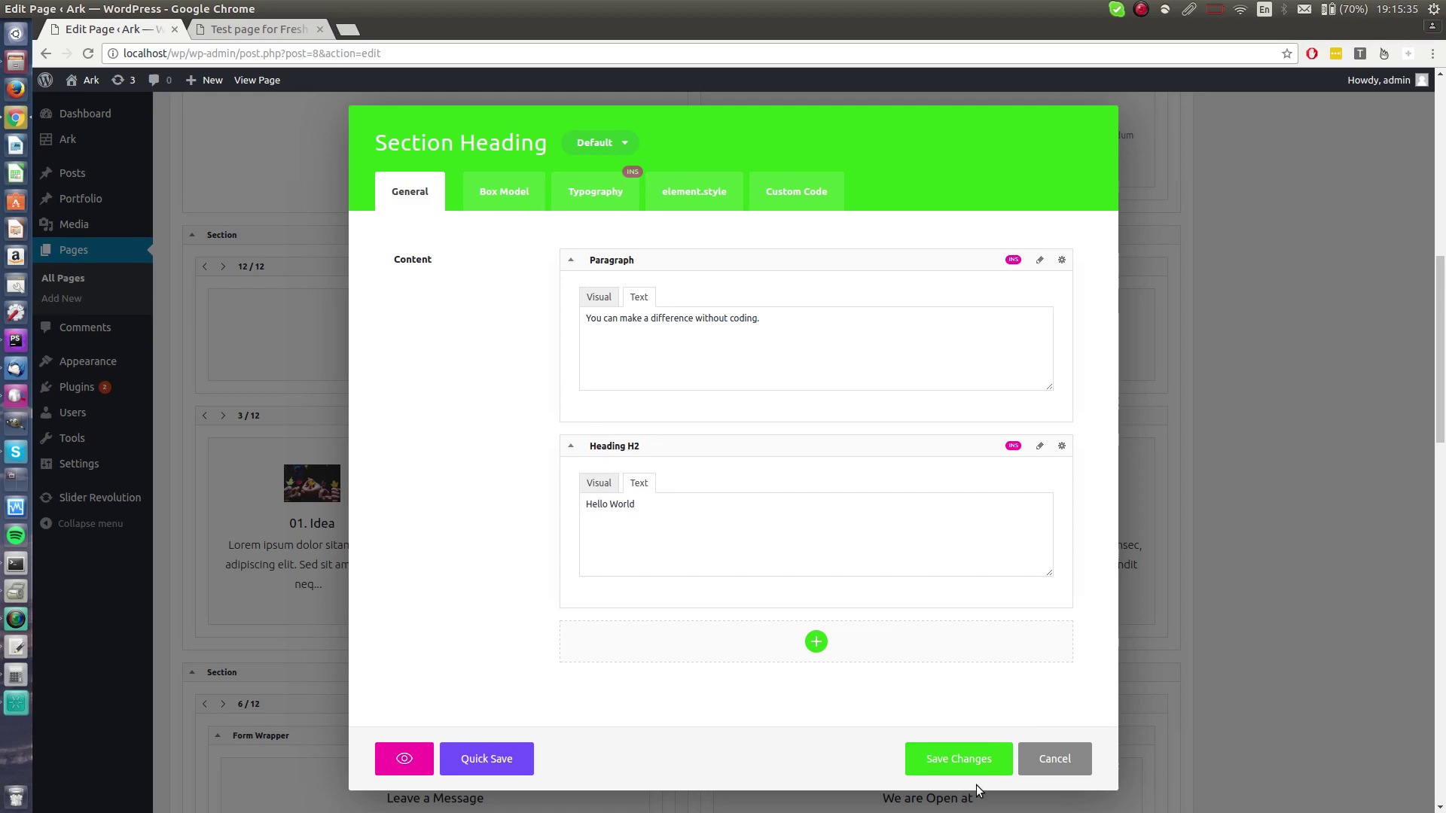
{"action": "left_click", "coordinate": [954, 757]}
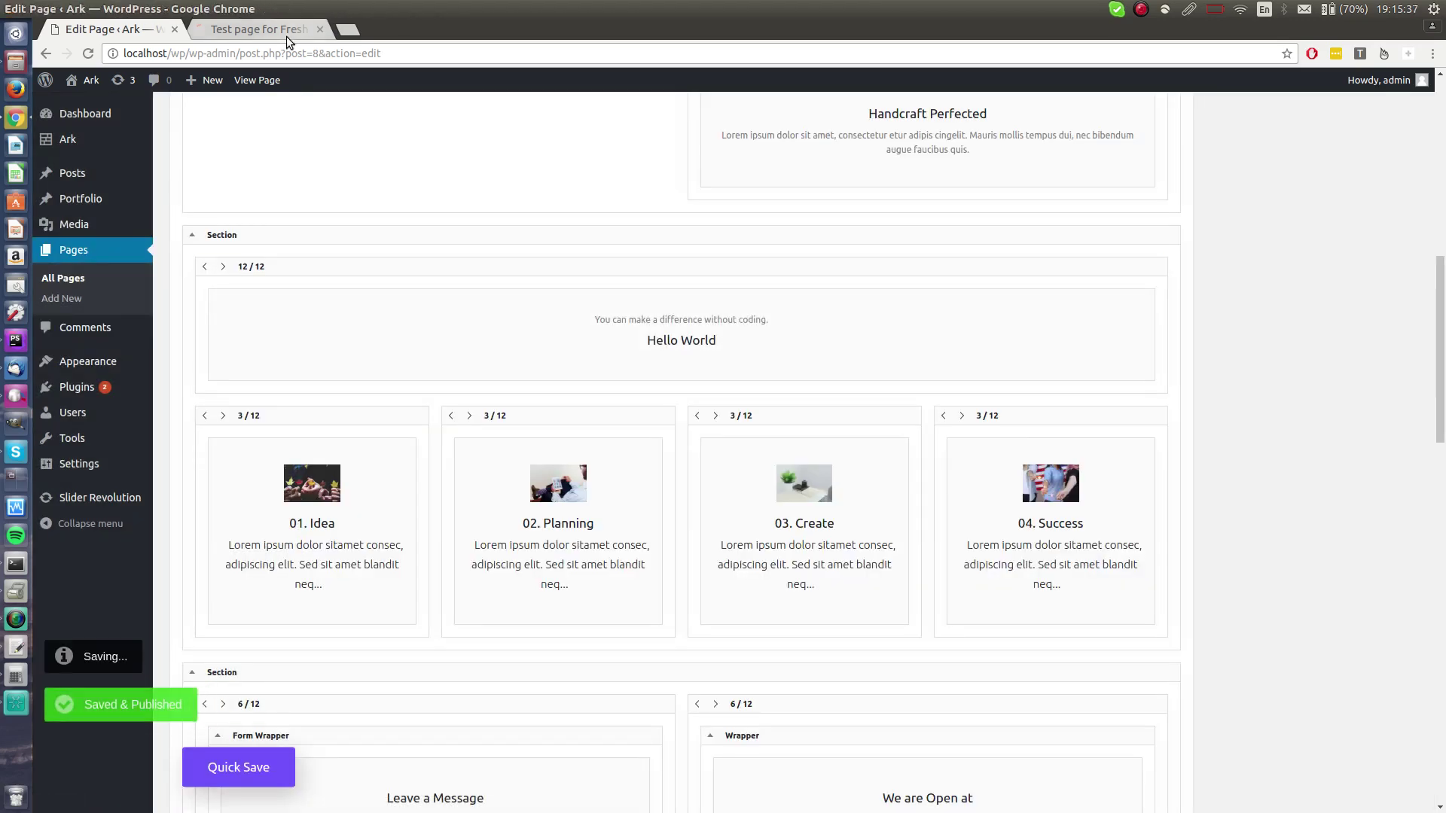
{"action": "left_click", "coordinate": [283, 28]}
{"action": "scroll", "coordinate": [884, 355], "scroll_direction": "up", "scroll_amount": 6}
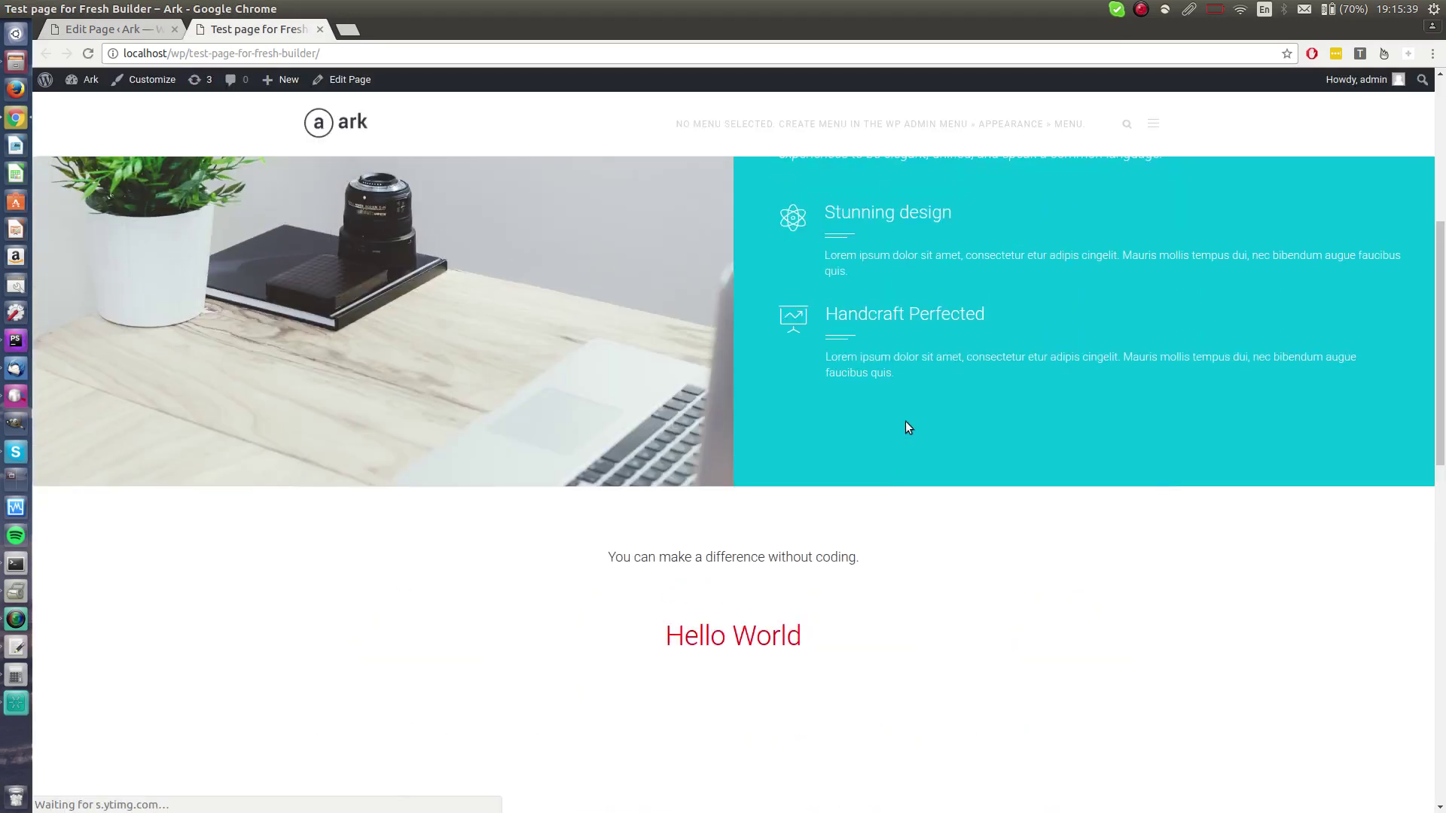
{"action": "scroll", "coordinate": [936, 429], "scroll_direction": "up", "scroll_amount": 3}
{"action": "scroll", "coordinate": [929, 445], "scroll_direction": "down", "scroll_amount": 10}
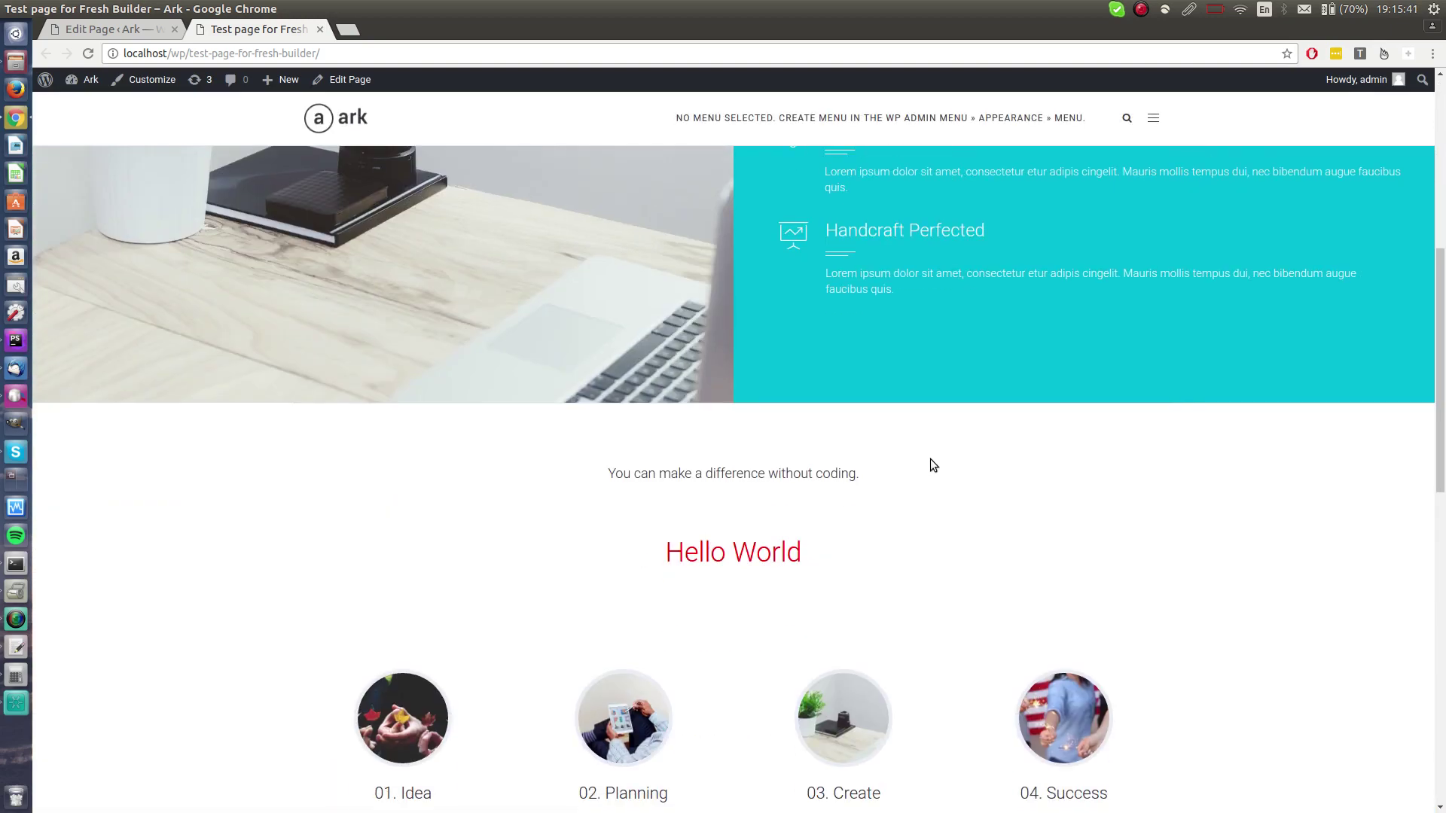
{"action": "scroll", "coordinate": [927, 482], "scroll_direction": "down", "scroll_amount": 4}
{"action": "scroll", "coordinate": [869, 515], "scroll_direction": "up", "scroll_amount": 13}
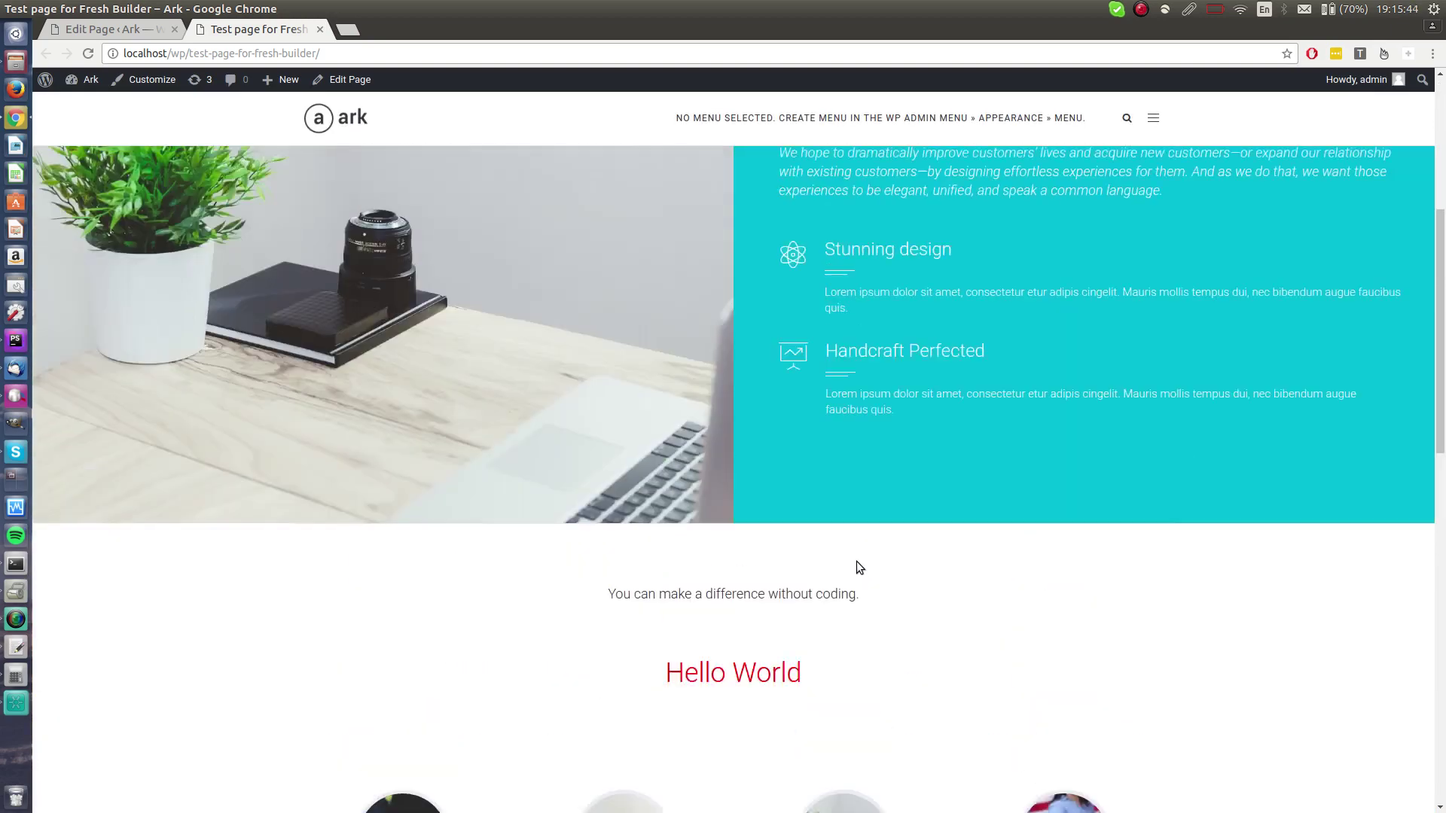
{"action": "scroll", "coordinate": [859, 566], "scroll_direction": "up", "scroll_amount": 5}
{"action": "left_click", "coordinate": [113, 28]}
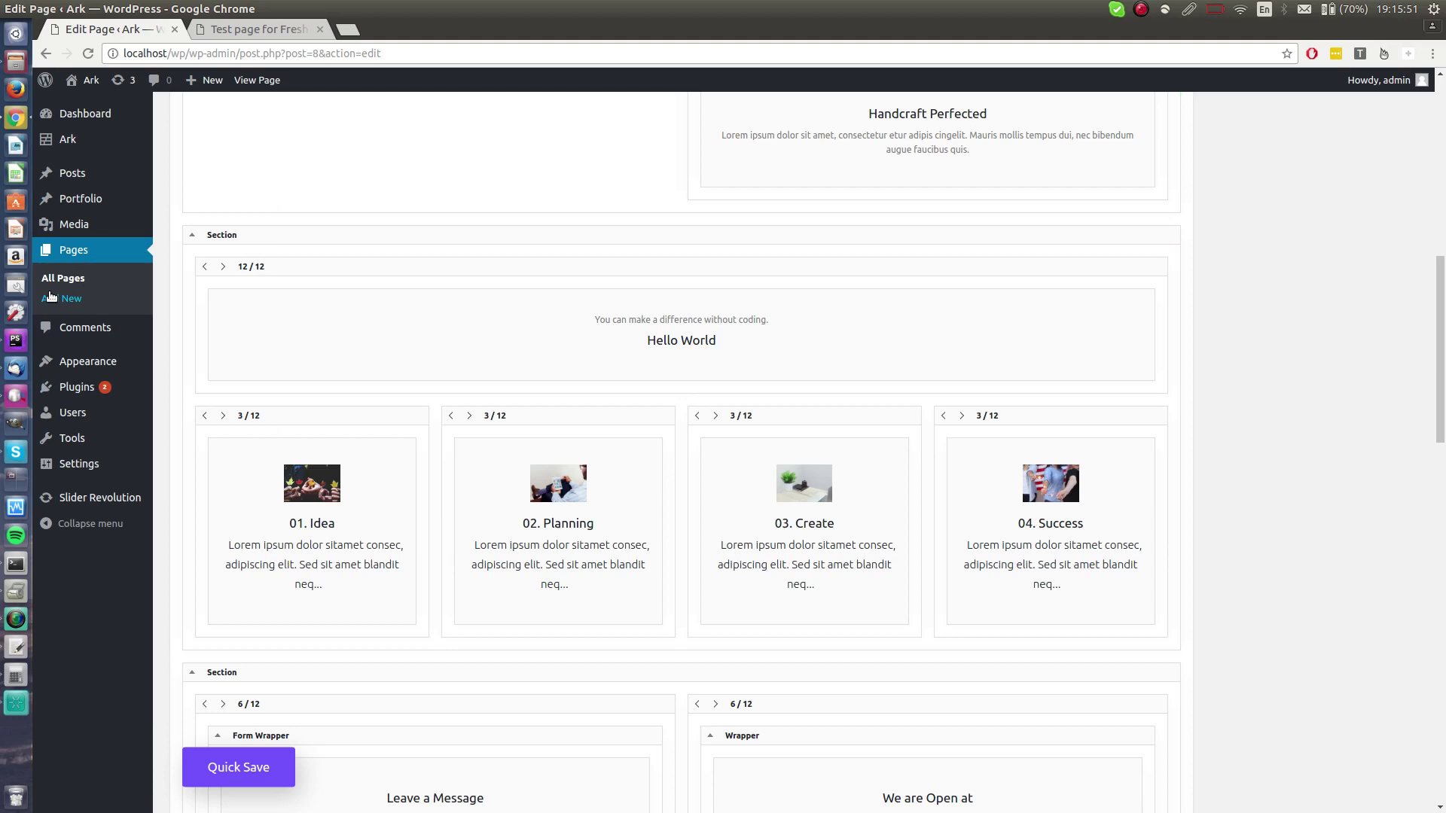
Open Ark > Sitemap and close the front-end test page tab.
{"action": "mouse_move", "coordinate": [98, 148]}
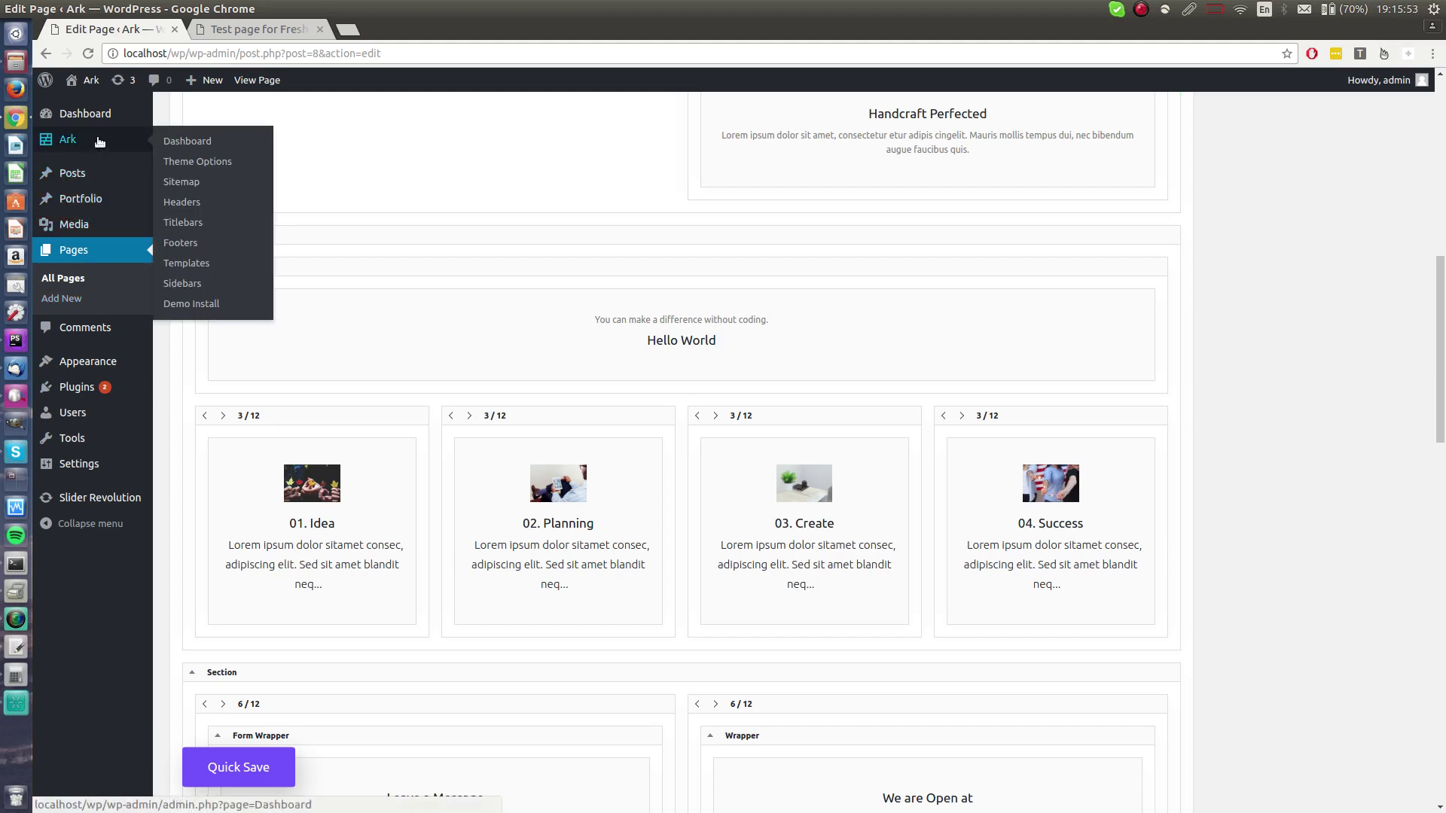
{"action": "left_click", "coordinate": [153, 178]}
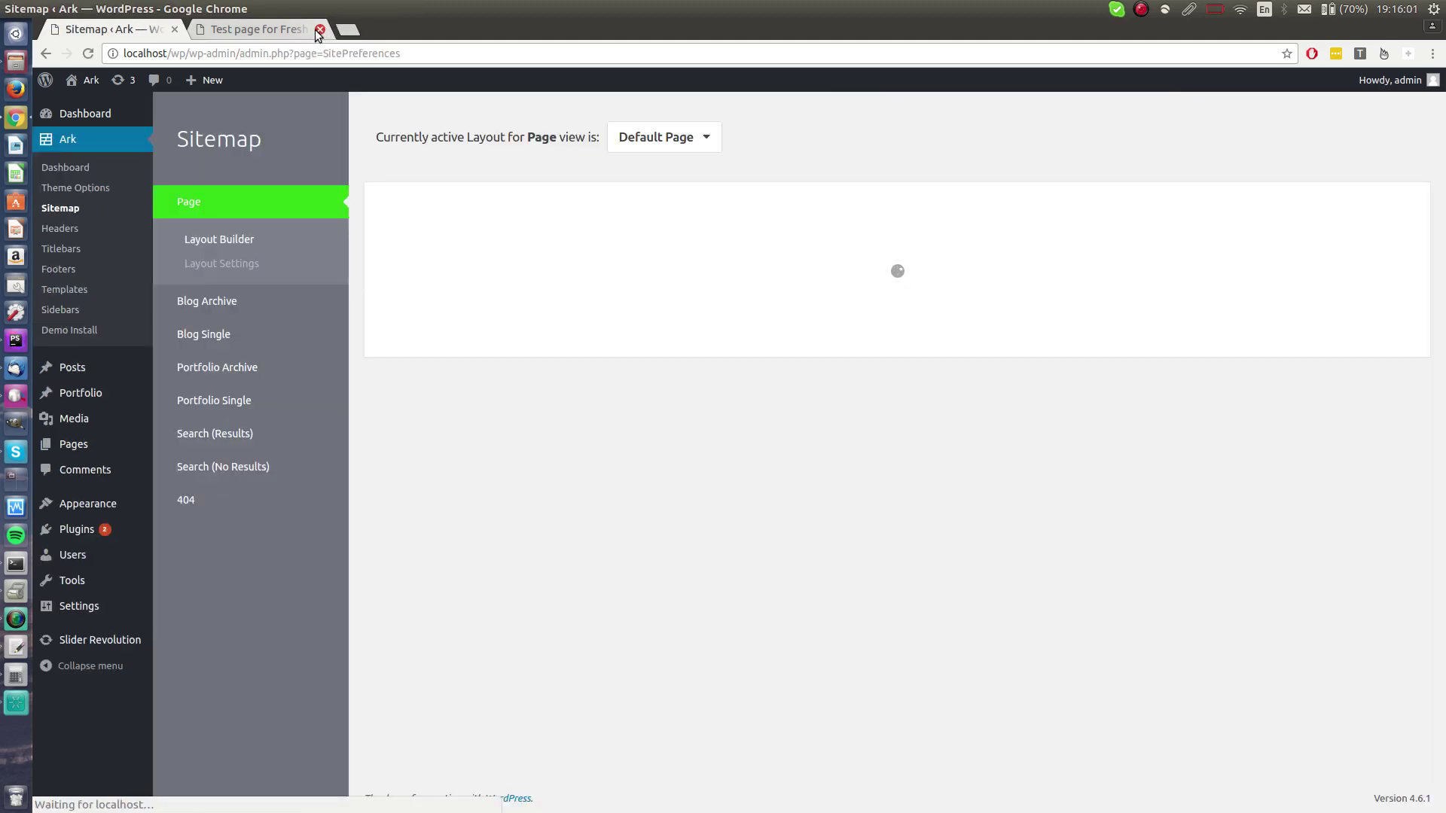
{"action": "left_click", "coordinate": [319, 29]}
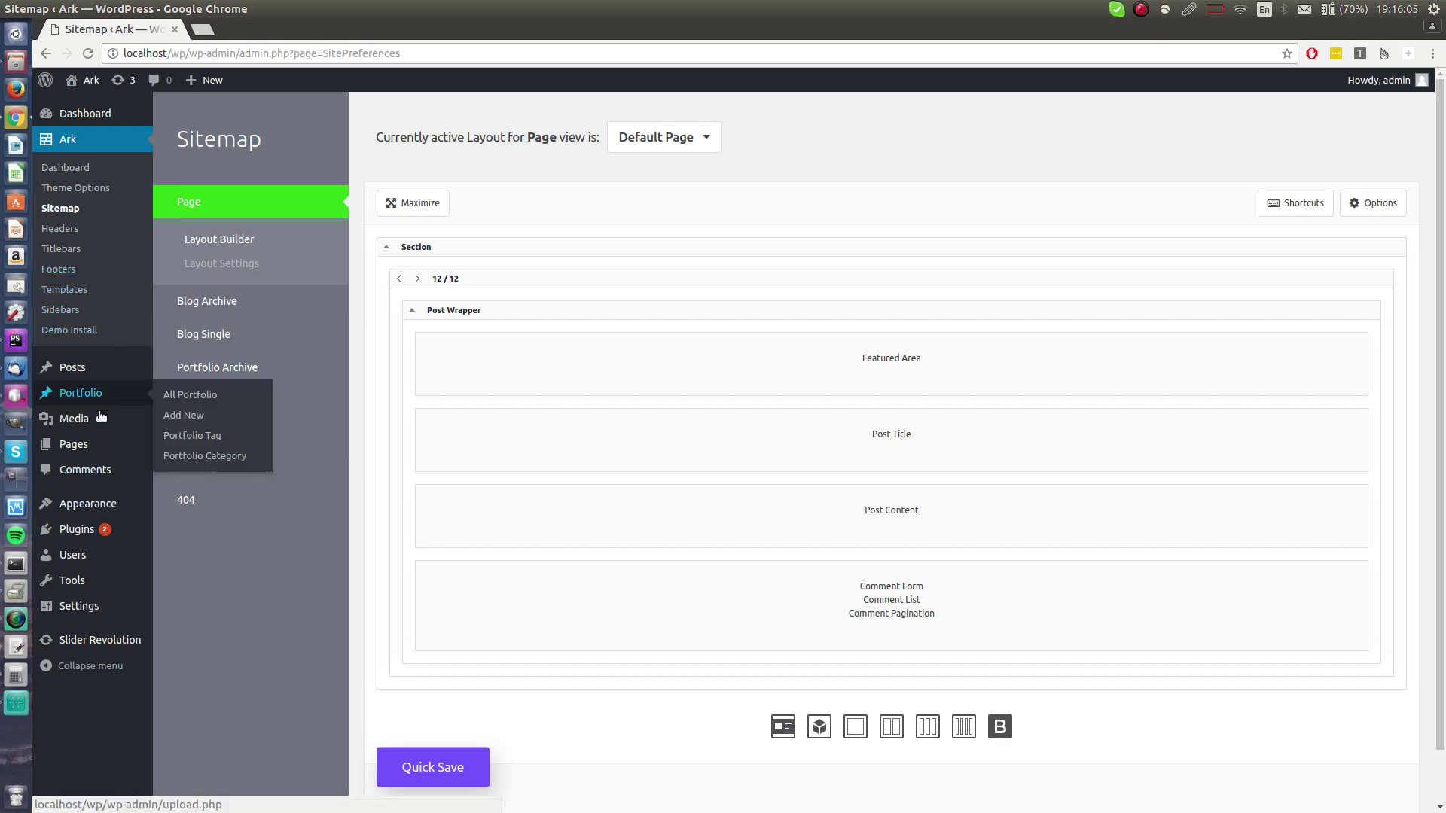
Open Pages > All Pages in a new tab and switch to it.
{"action": "mouse_move", "coordinate": [101, 446]}
{"action": "middle_click", "coordinate": [179, 438]}
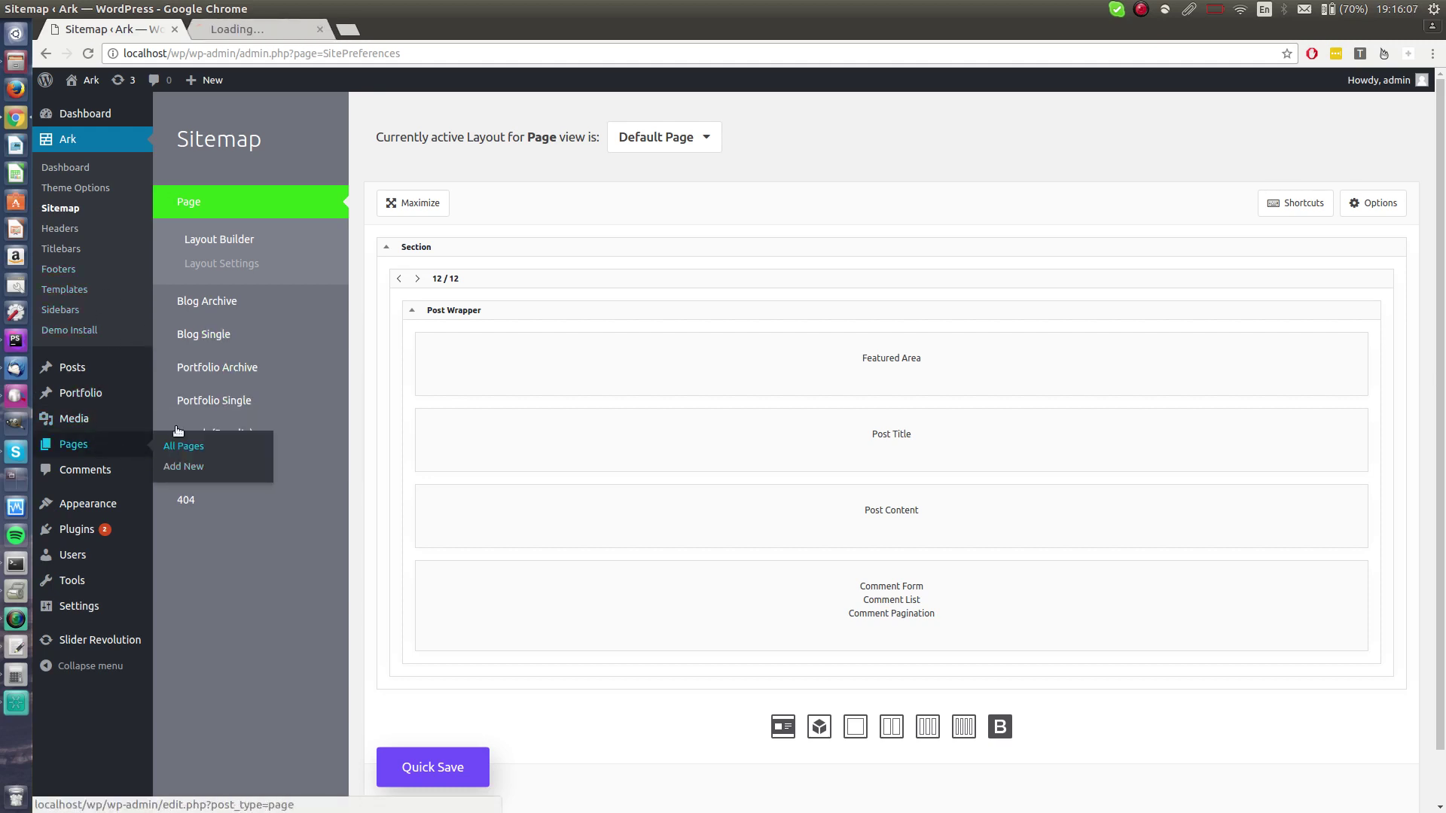
{"action": "left_click", "coordinate": [265, 23]}
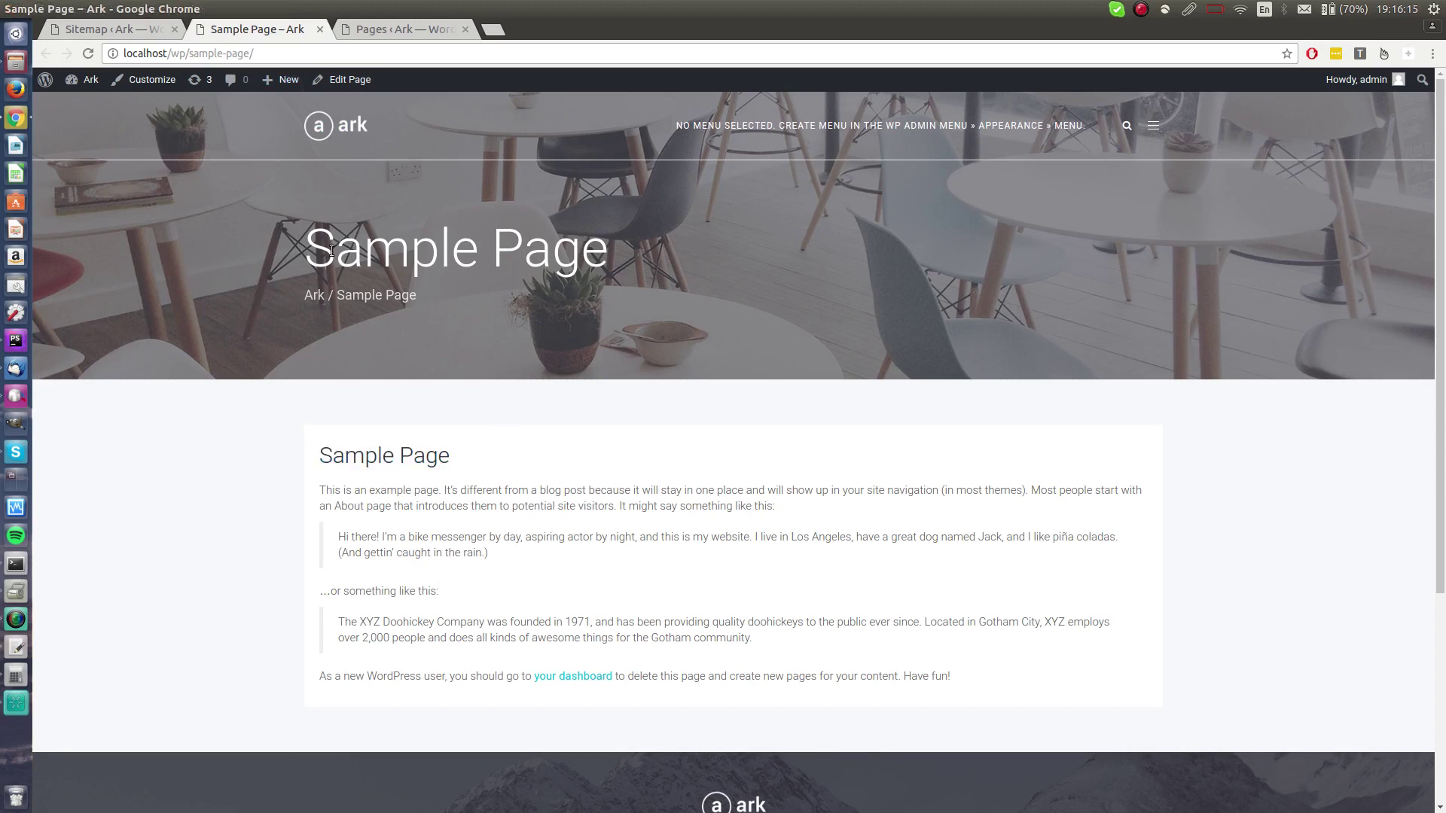
Scroll down the Sample Page, then return to the Sitemap's Default Page layout.
{"action": "scroll", "coordinate": [753, 527], "scroll_direction": "down", "scroll_amount": 5}
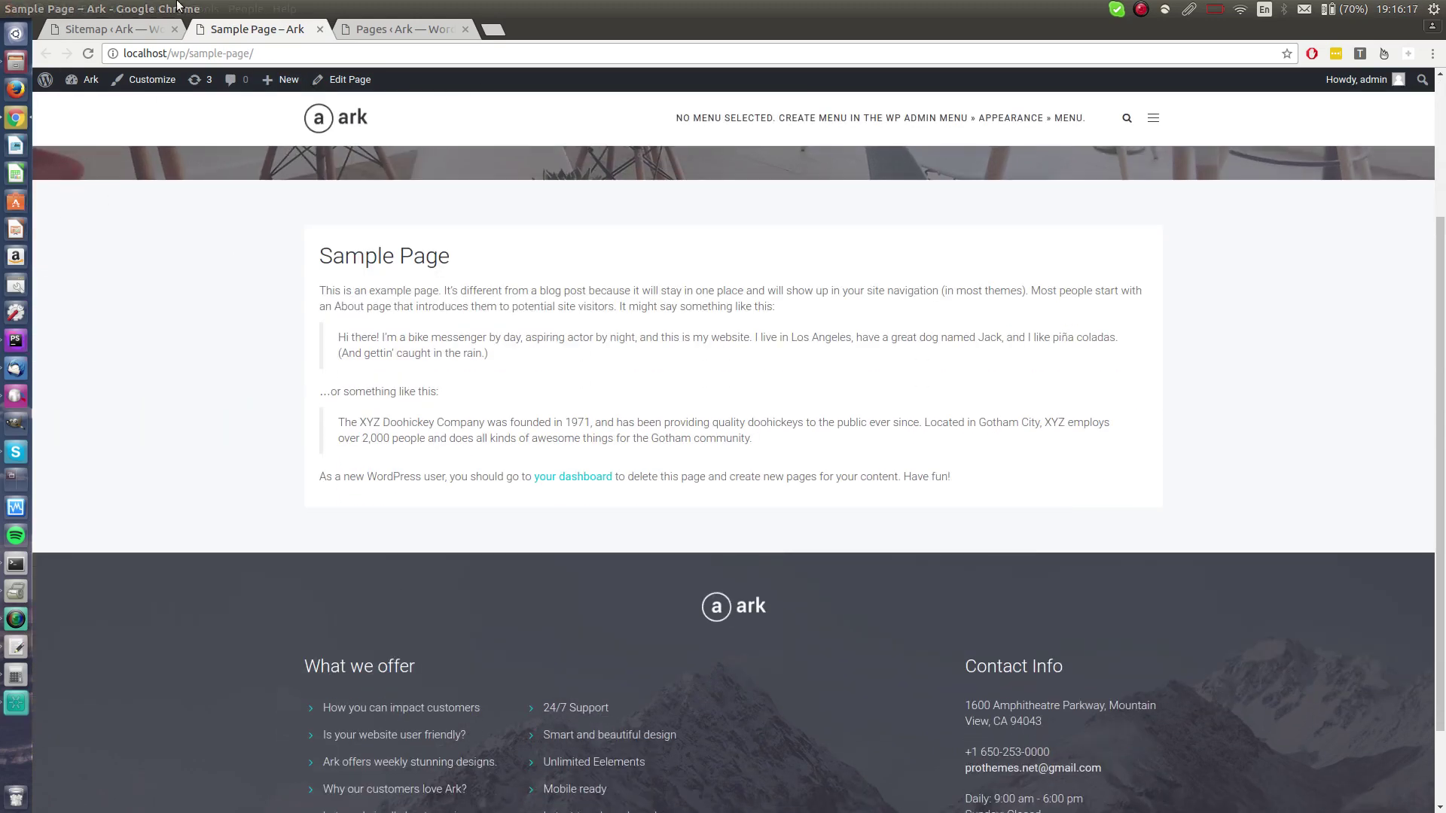
{"action": "left_click", "coordinate": [120, 28]}
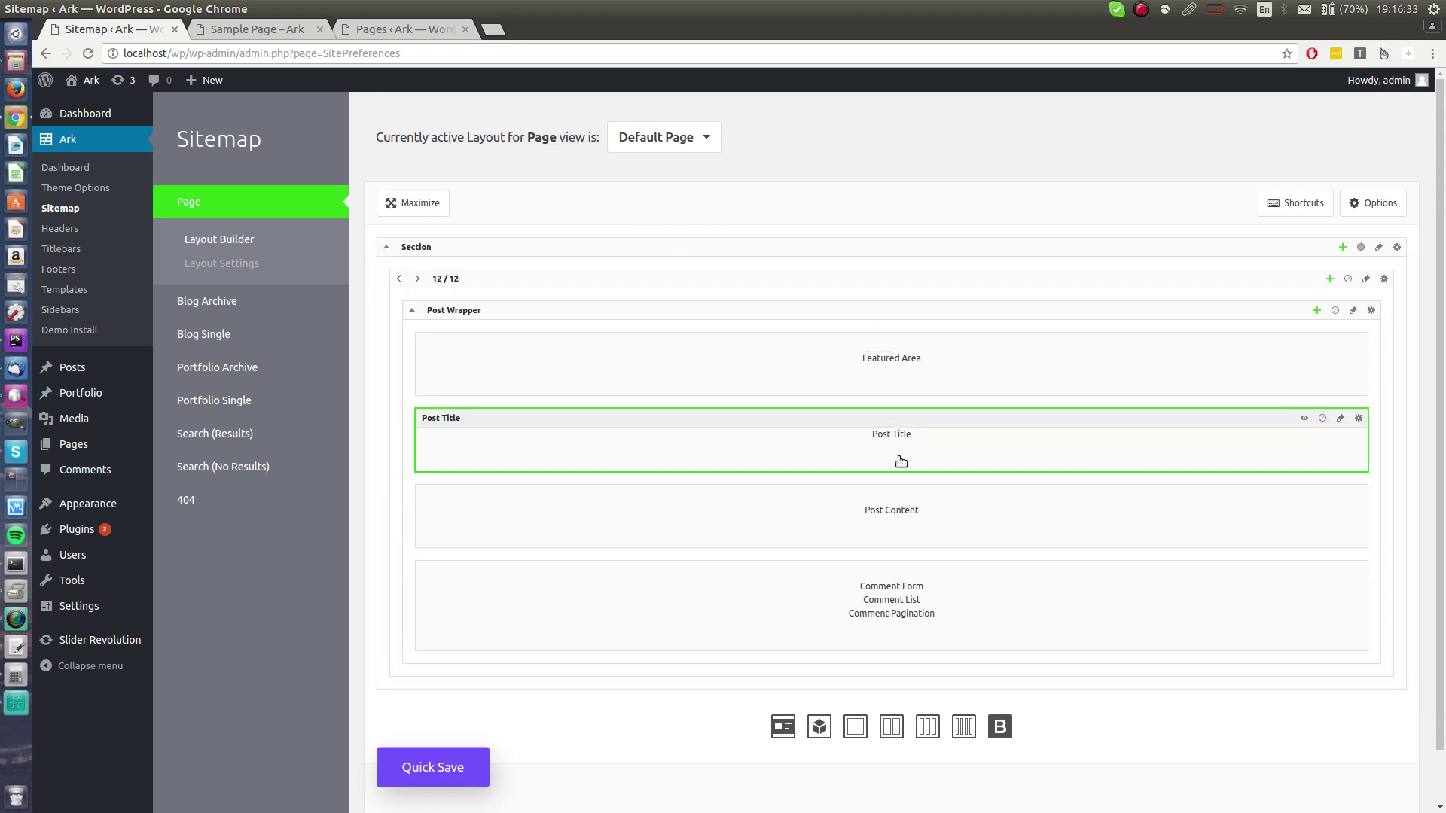
Disable the Post Title element, Quick Save, and reload Sample Page to see the title gone.
{"action": "right_click", "coordinate": [834, 434]}
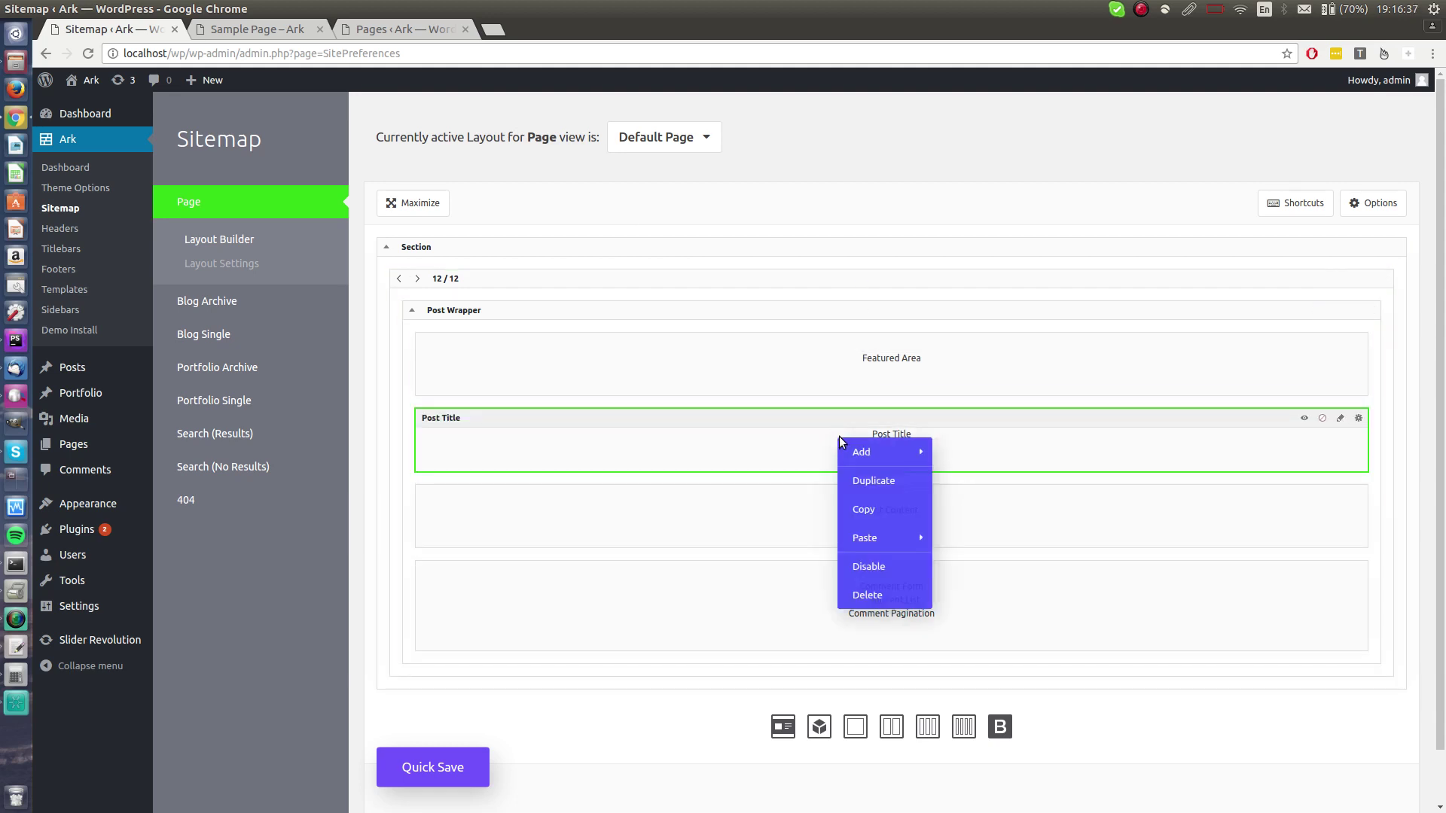
{"action": "left_click", "coordinate": [875, 565]}
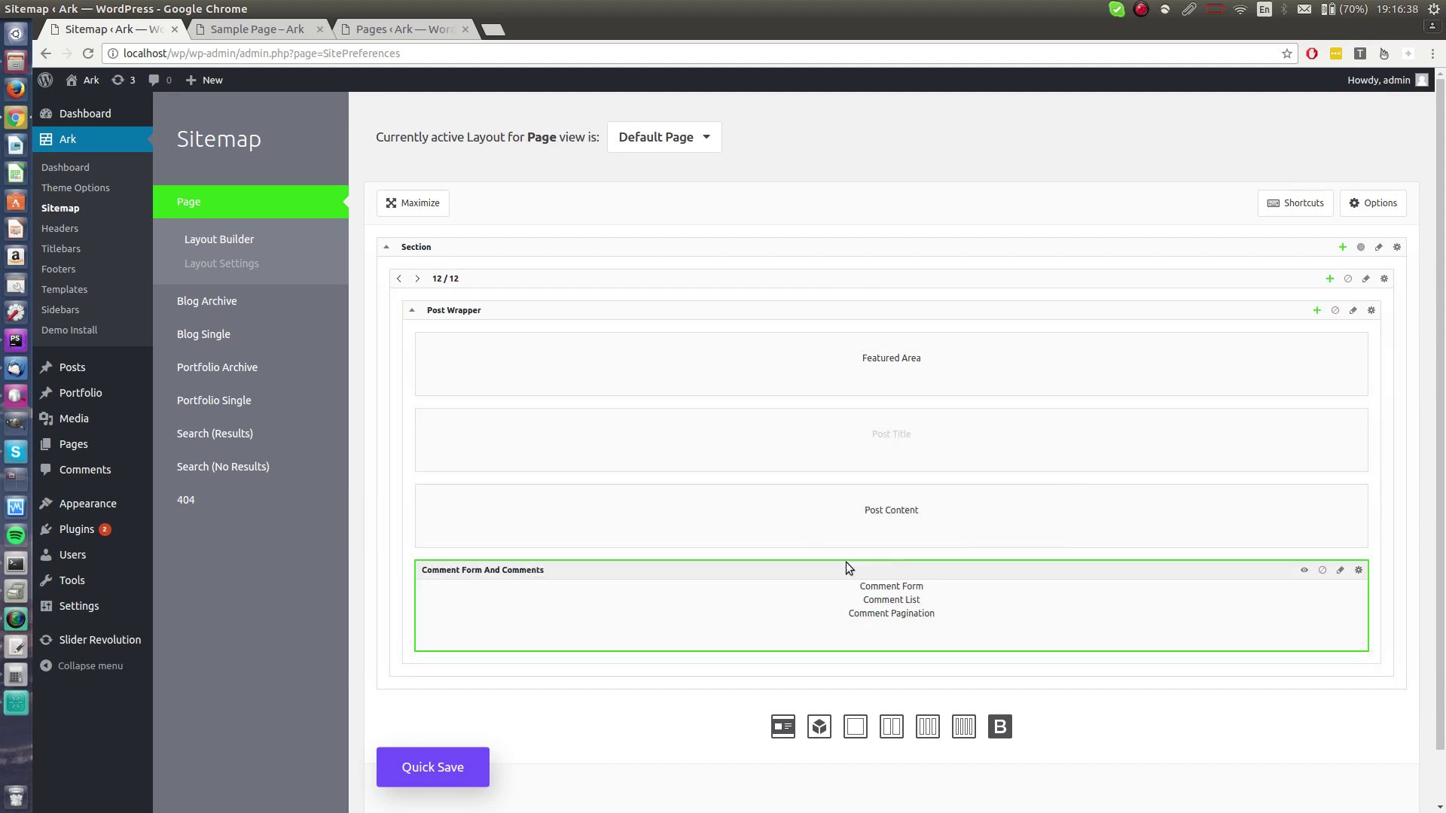
{"action": "left_click", "coordinate": [424, 775]}
{"action": "left_click", "coordinate": [264, 31]}
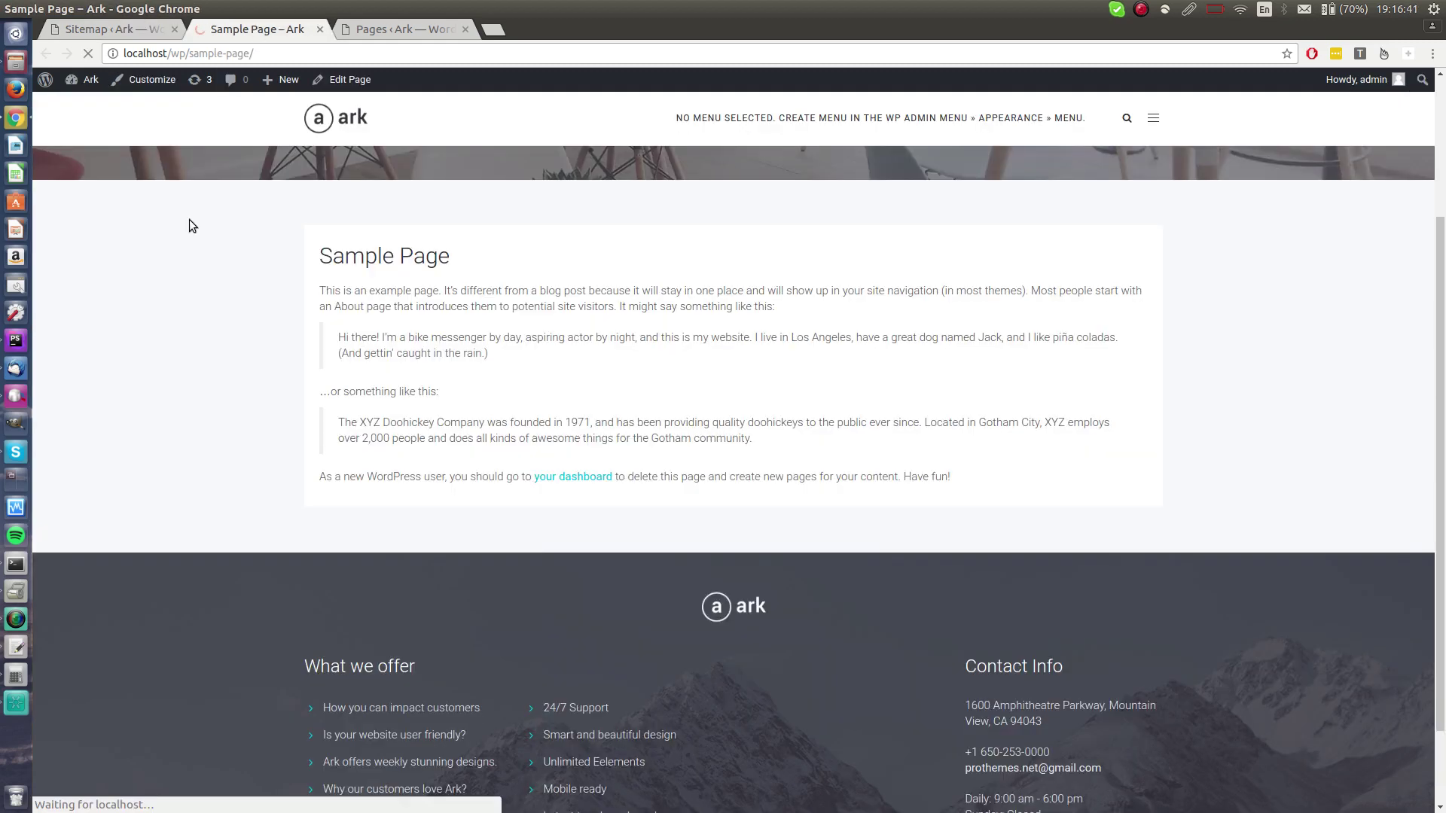
{"action": "key", "text": "F5"}
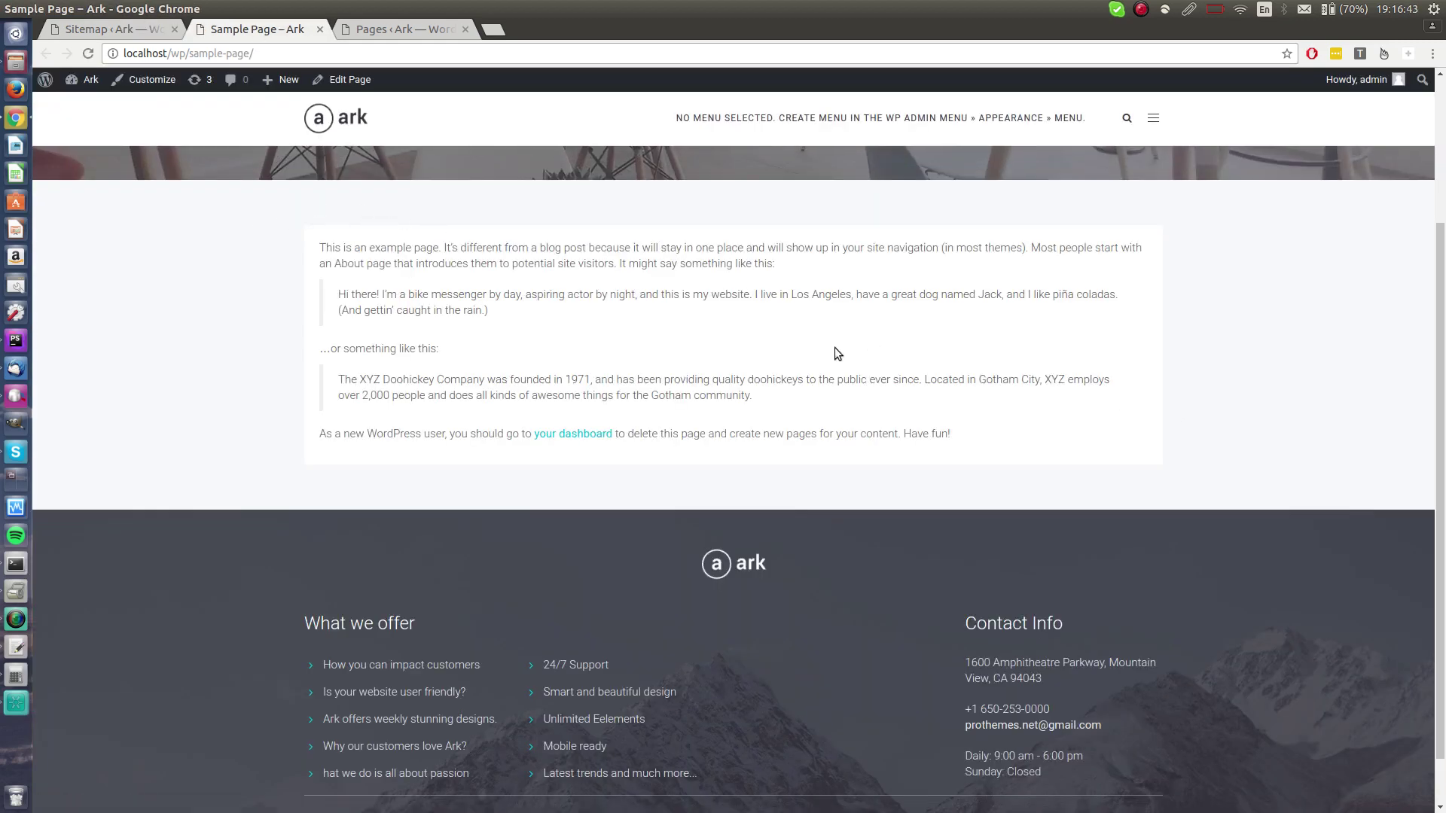
Re-enable the Post Title element in the Default Page layout.
{"action": "left_click", "coordinate": [103, 32]}
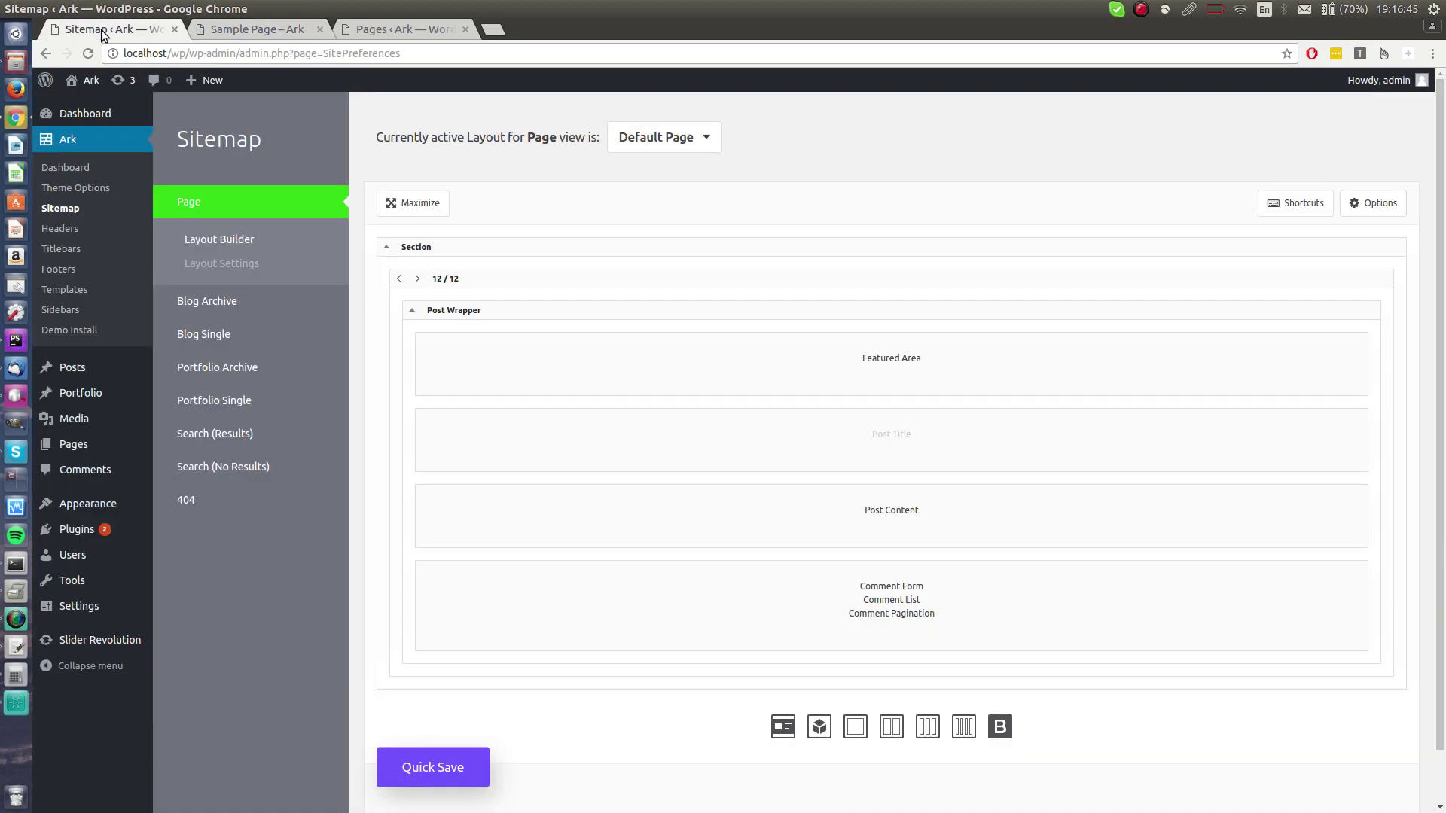
{"action": "right_click", "coordinate": [974, 434]}
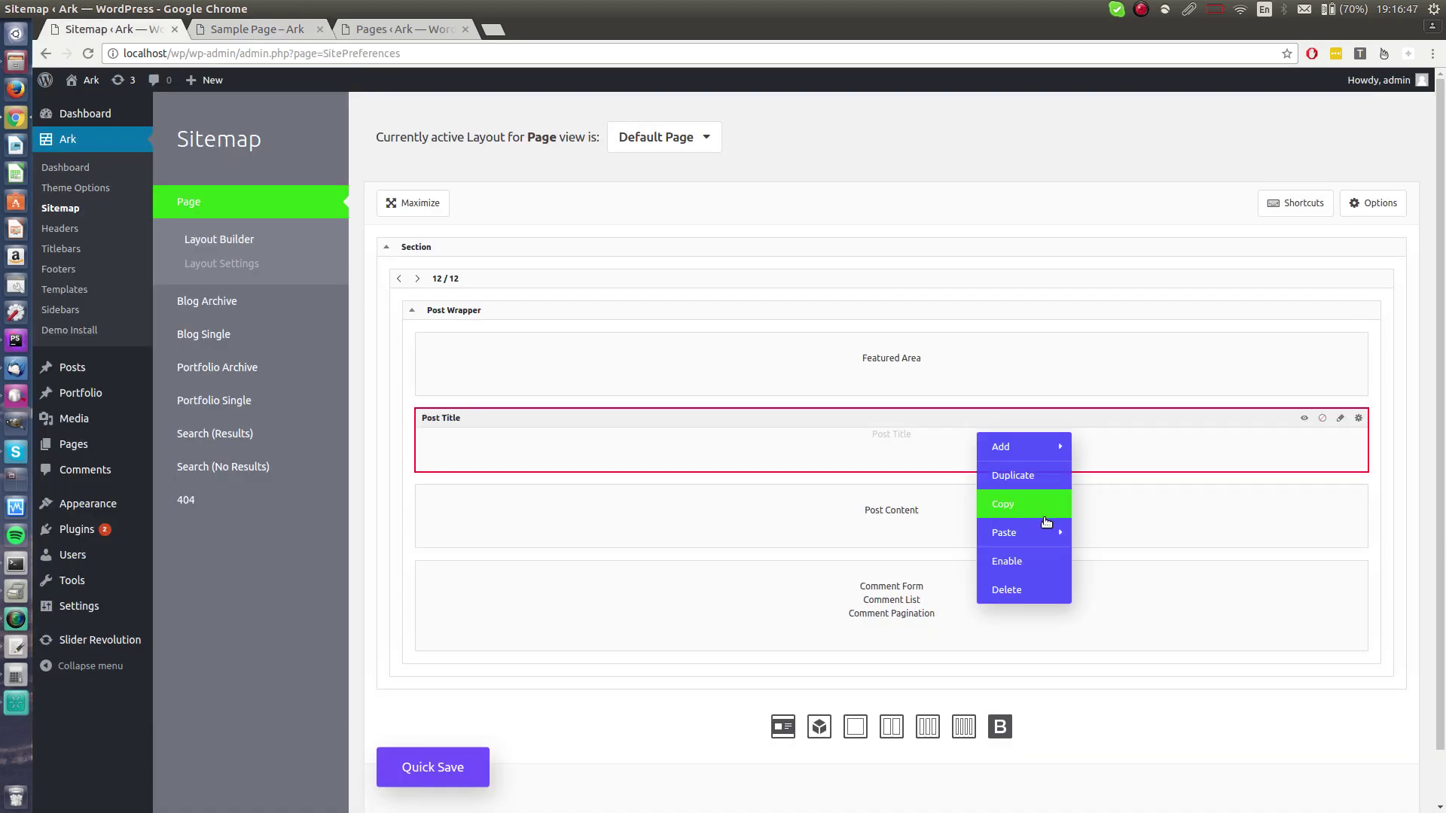
{"action": "left_click", "coordinate": [1016, 555]}
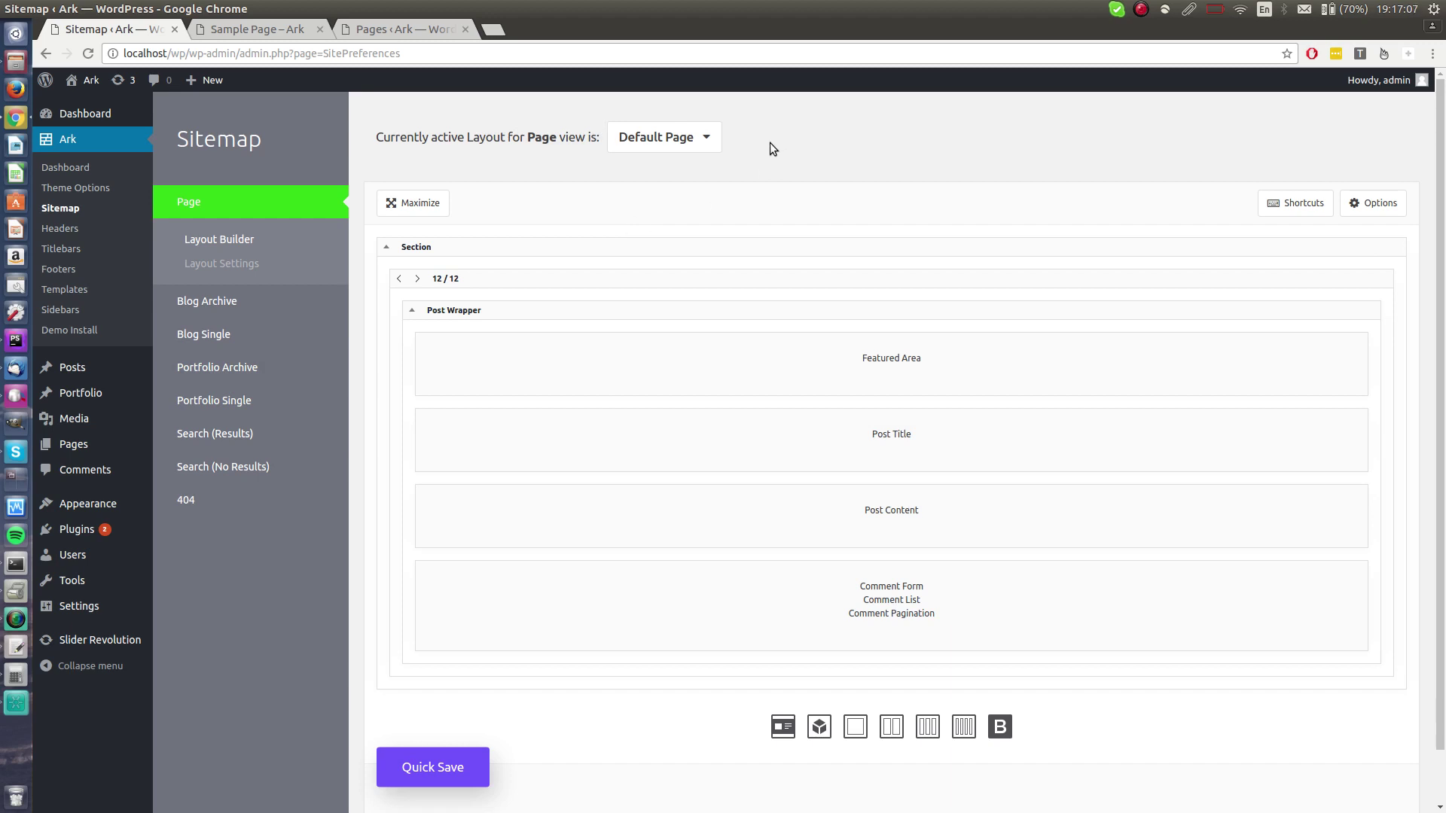
Browse the Select Layout list, then close it to return to the Layout Builder.
{"action": "left_click", "coordinate": [674, 136]}
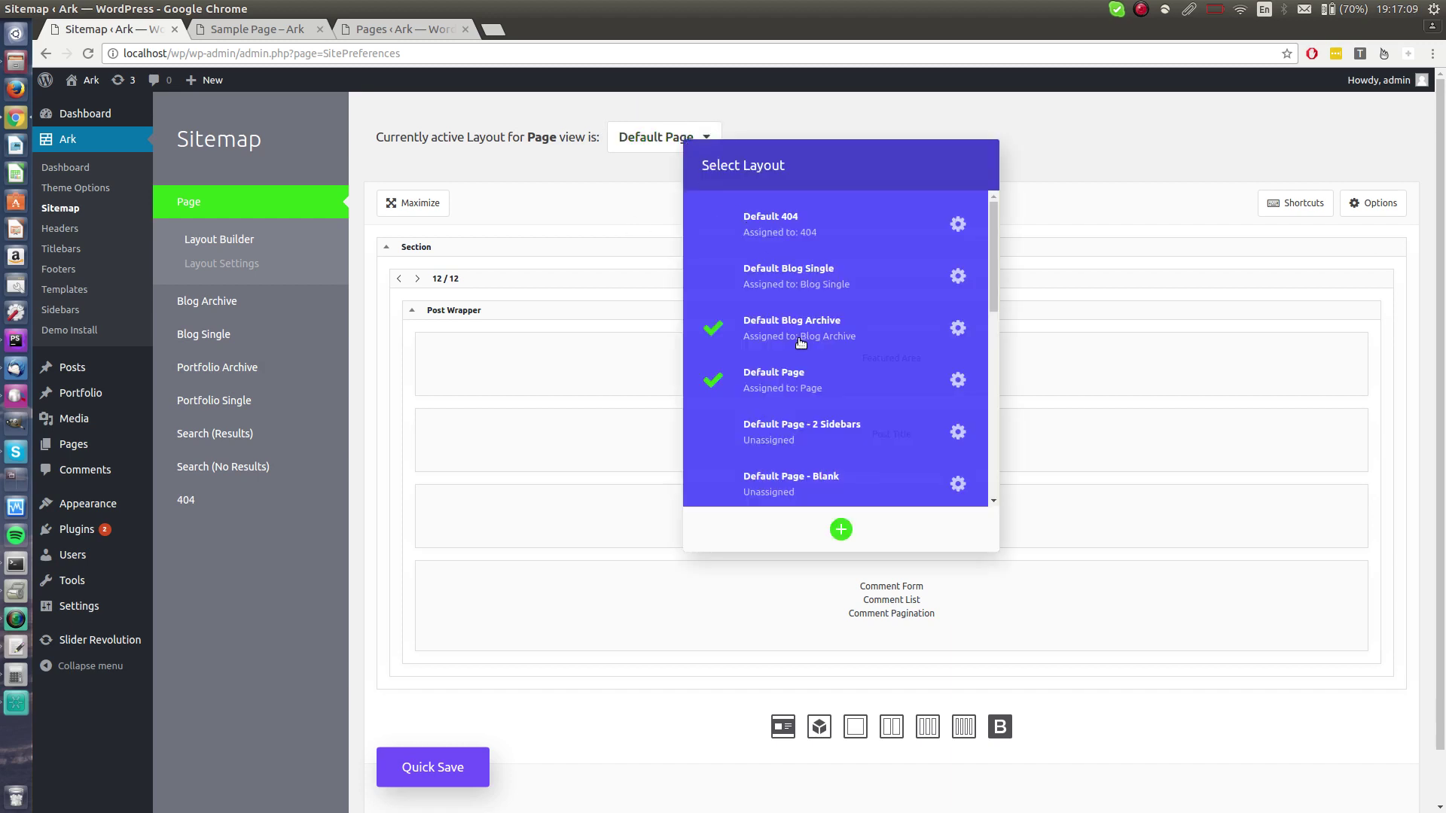
{"action": "scroll", "coordinate": [872, 335], "scroll_direction": "down", "scroll_amount": 1}
{"action": "scroll", "coordinate": [883, 312], "scroll_direction": "down", "scroll_amount": 2}
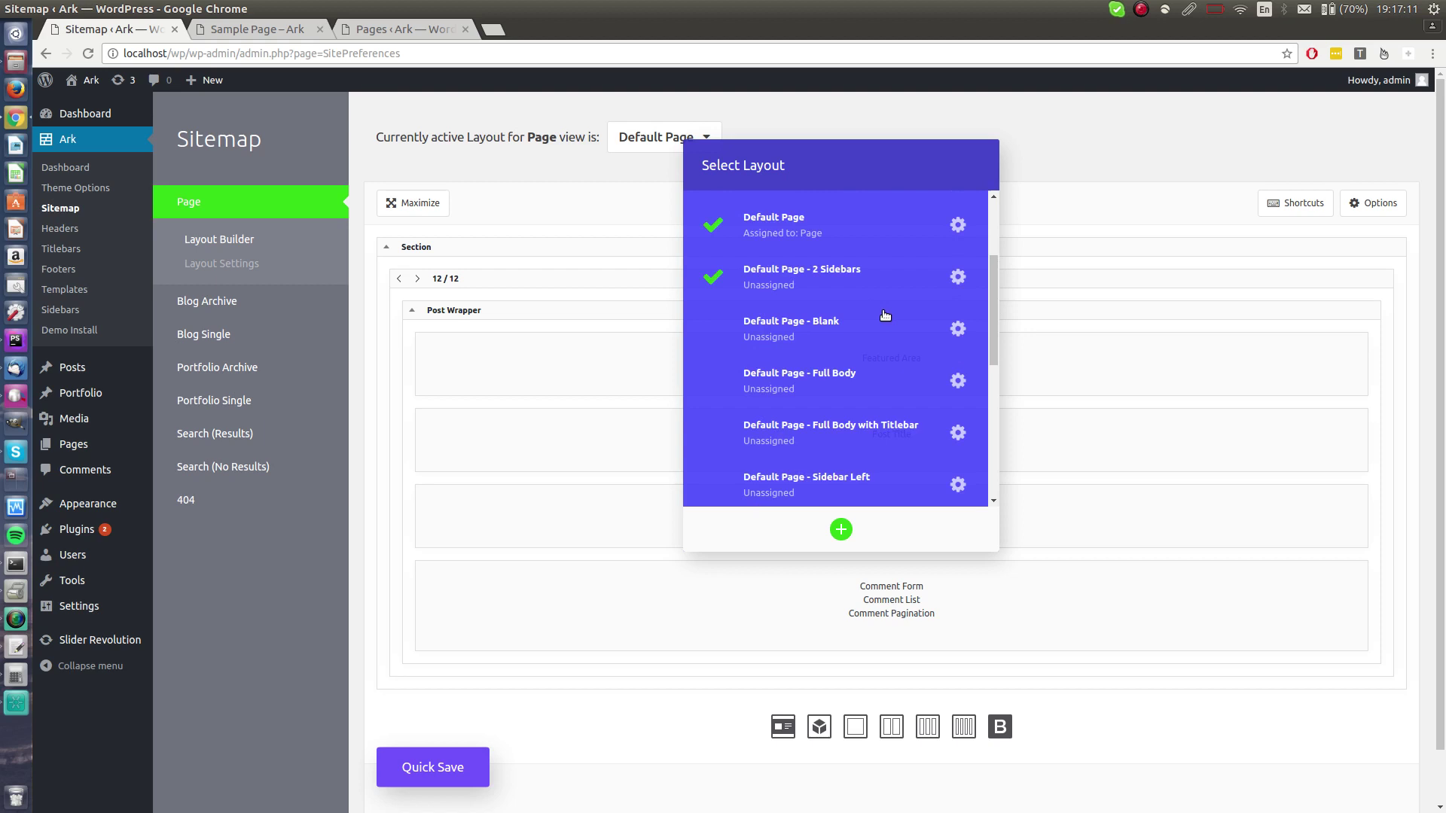
{"action": "scroll", "coordinate": [866, 305], "scroll_direction": "up", "scroll_amount": 1}
{"action": "scroll", "coordinate": [881, 333], "scroll_direction": "down", "scroll_amount": 1}
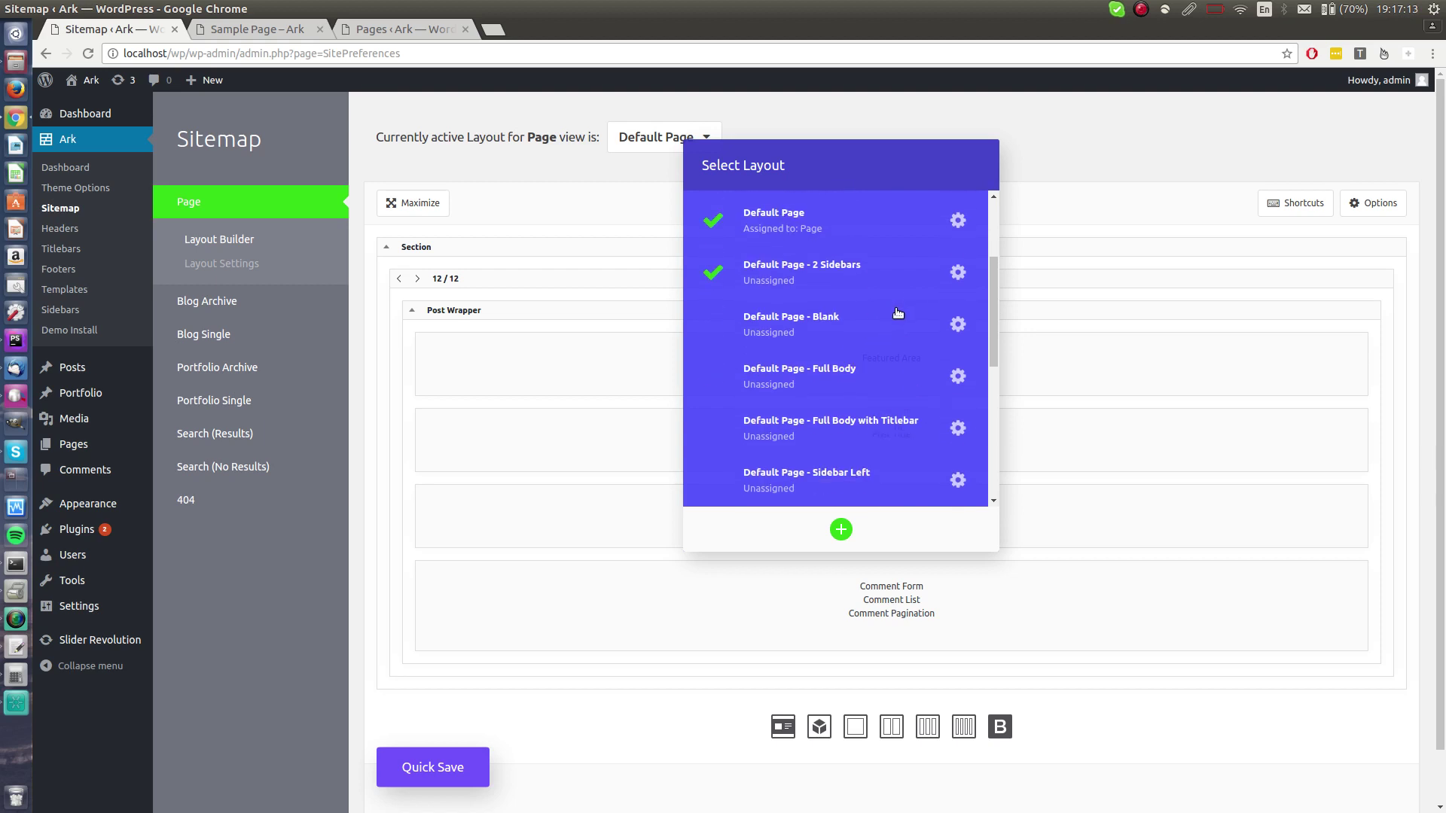
{"action": "scroll", "coordinate": [911, 411], "scroll_direction": "down", "scroll_amount": 3}
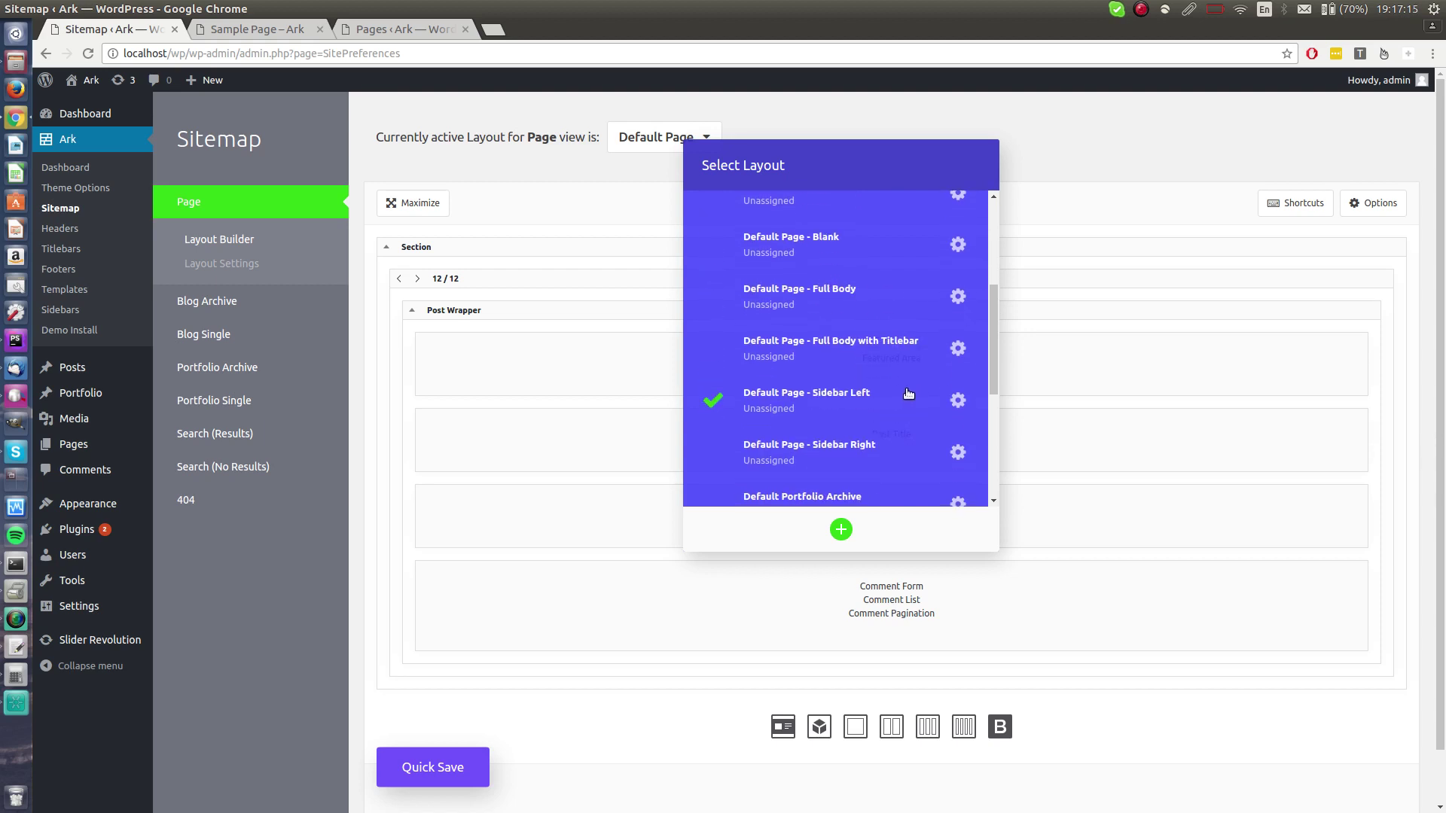
{"action": "left_click", "coordinate": [1163, 136]}
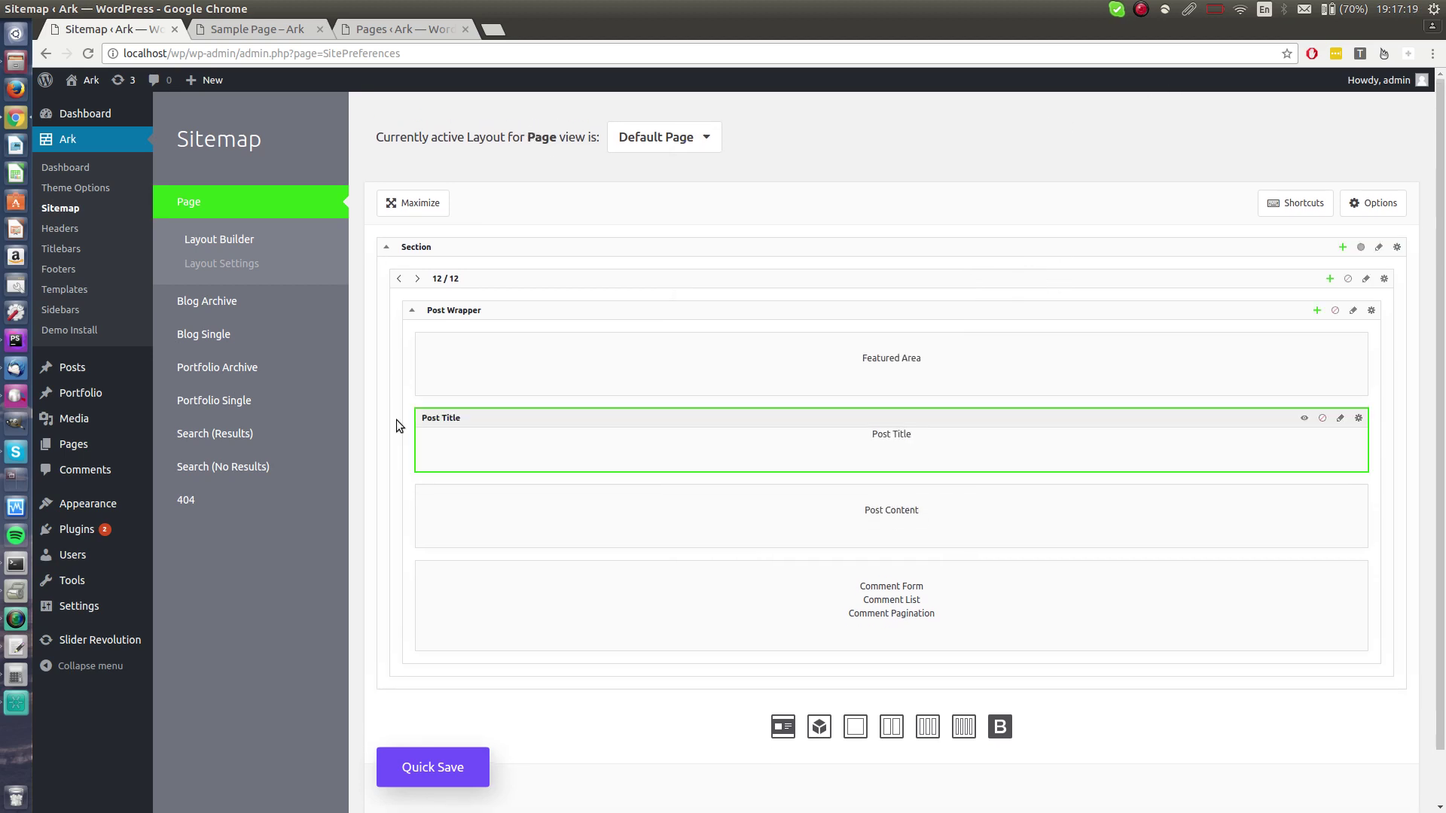
Narrow the Post Wrapper column to 9/12 and add a new column beside it.
{"action": "left_click", "coordinate": [400, 285]}
{"action": "left_click", "coordinate": [400, 286]}
{"action": "left_click", "coordinate": [399, 286]}
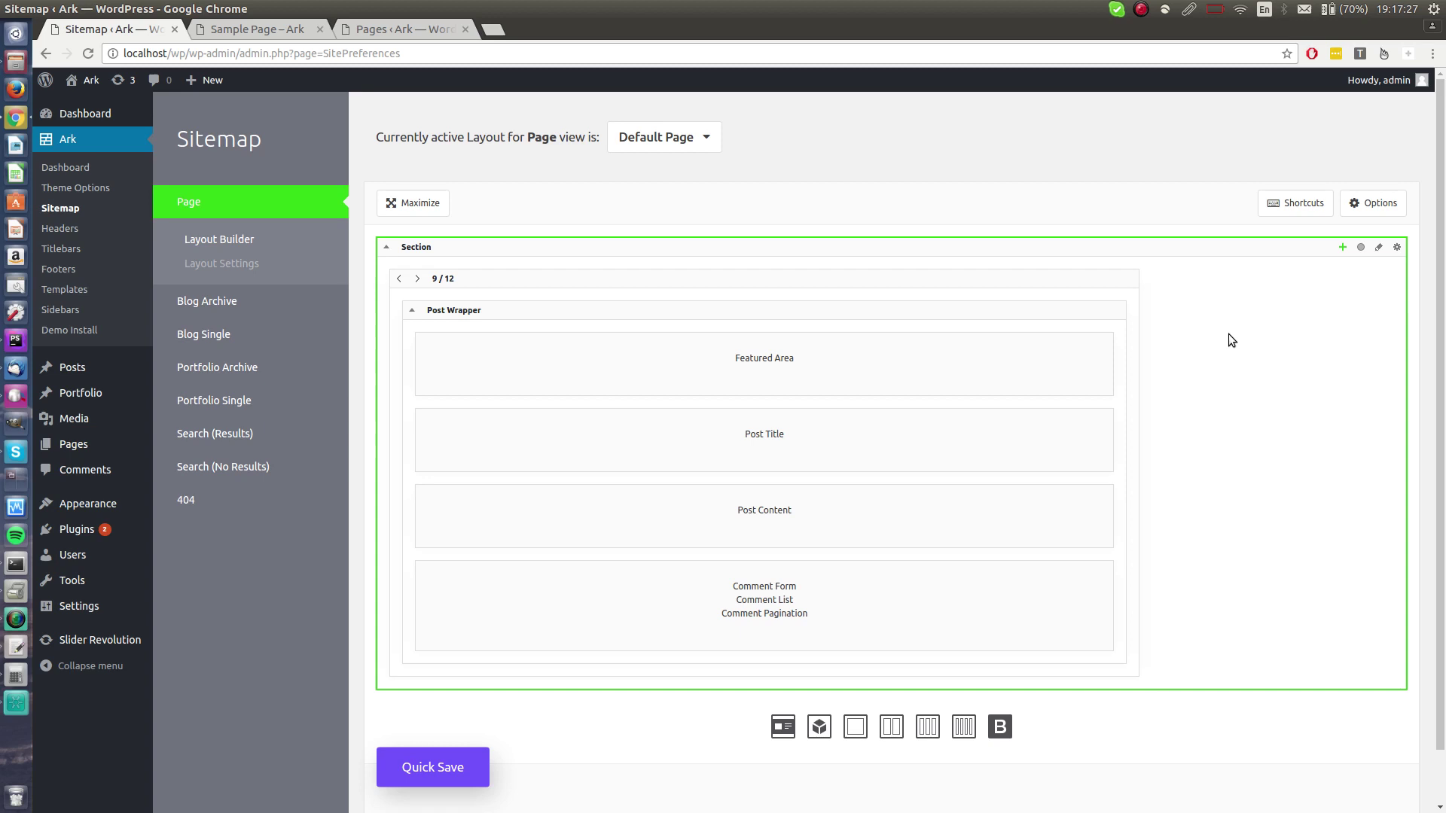
{"action": "left_click", "coordinate": [1261, 336]}
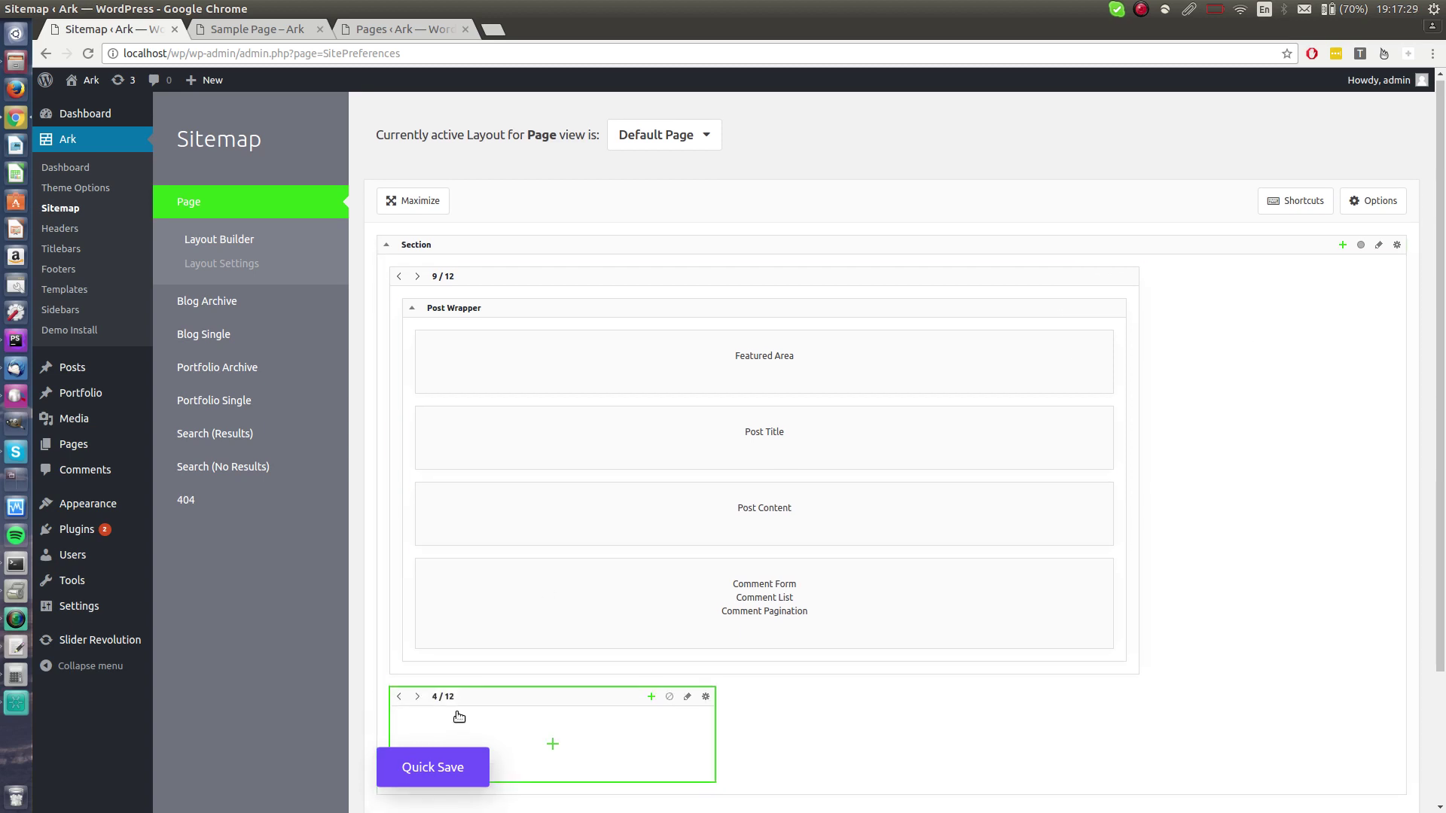
Narrow the new column to 3/12 and insert the Sidebar template, found by searching 'side'.
{"action": "scroll", "coordinate": [405, 647], "scroll_direction": "down", "scroll_amount": 1}
{"action": "left_click", "coordinate": [404, 658]}
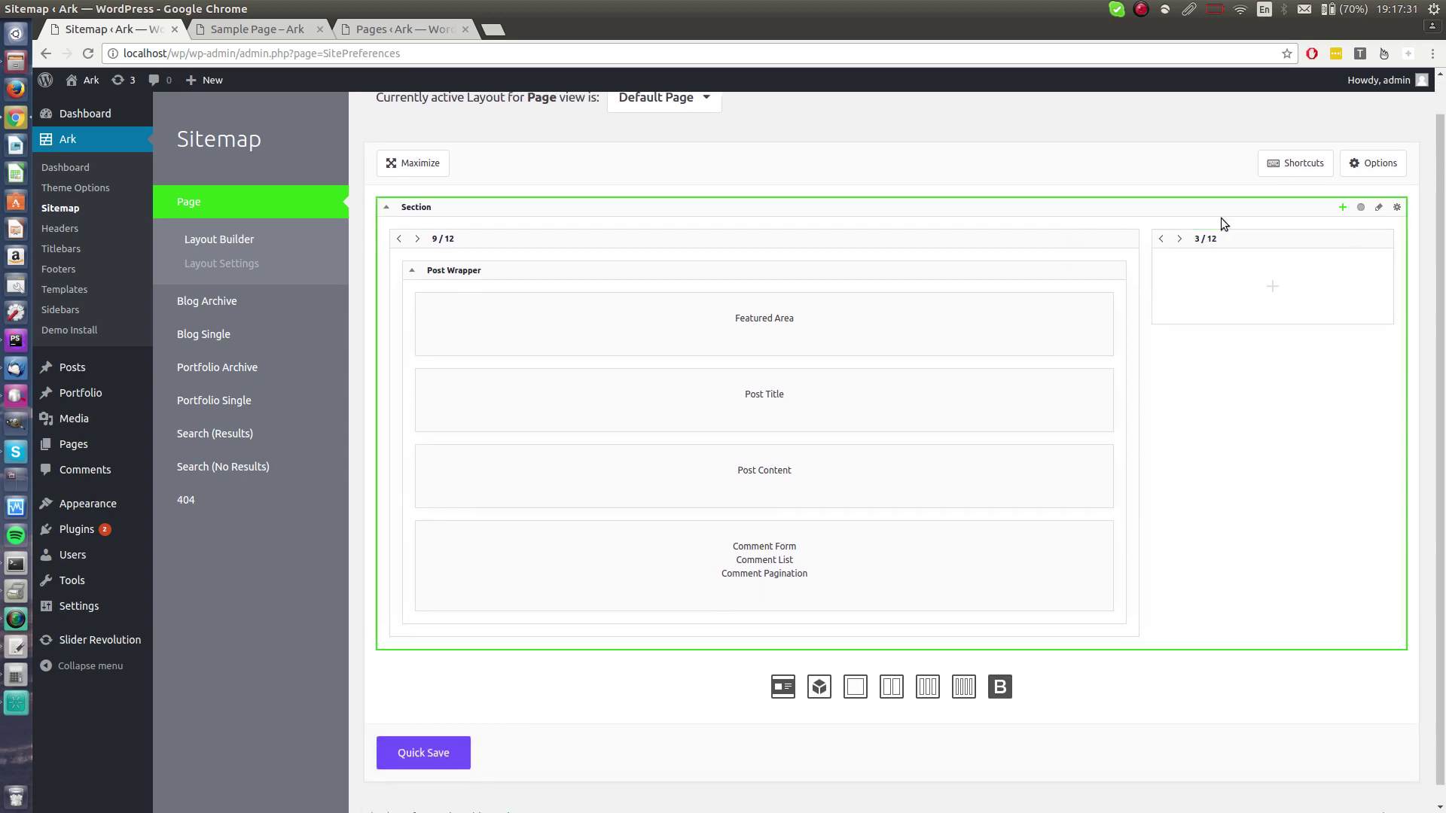
{"action": "left_click", "coordinate": [1292, 304]}
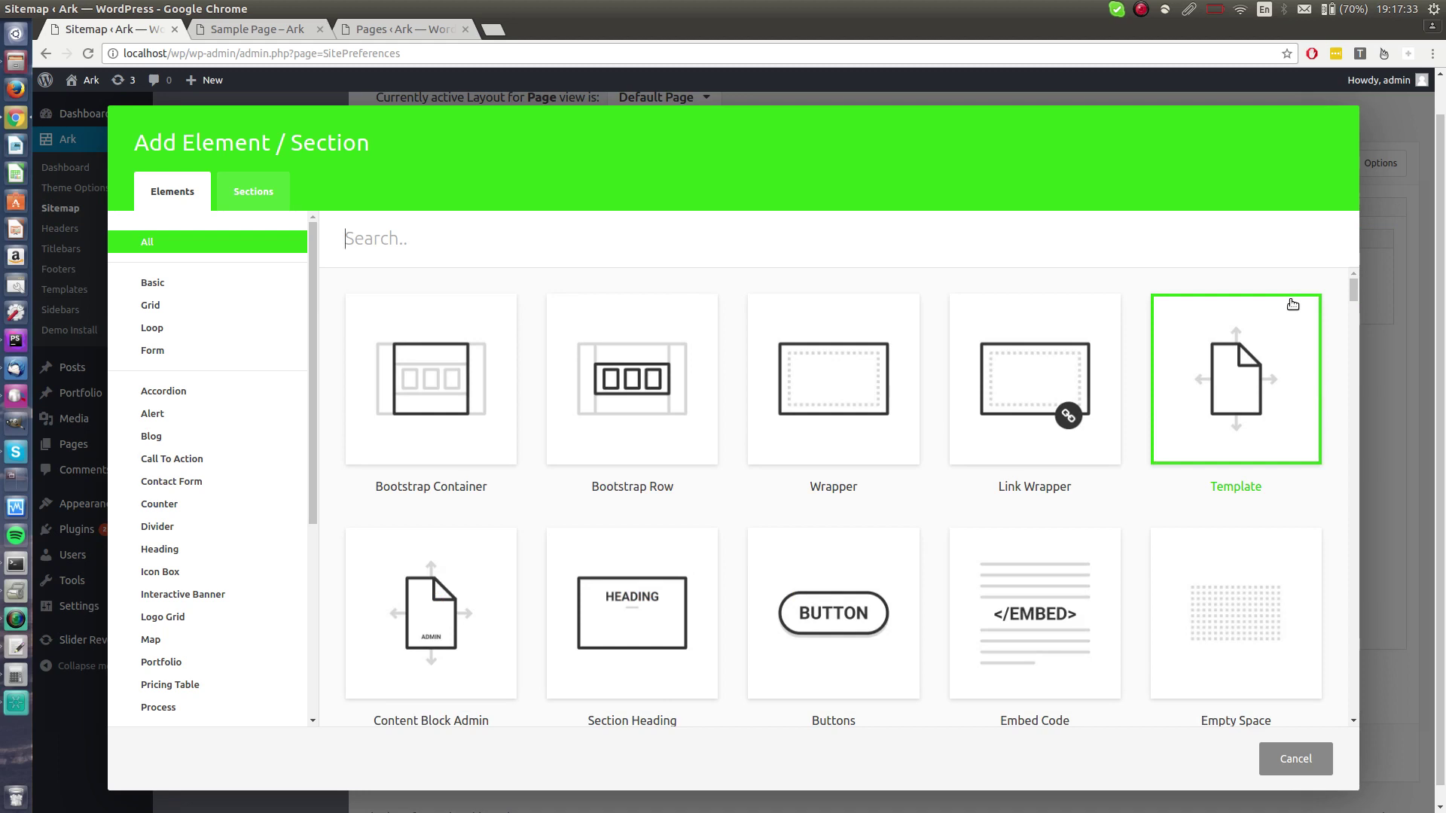
{"action": "type", "text": "side"}
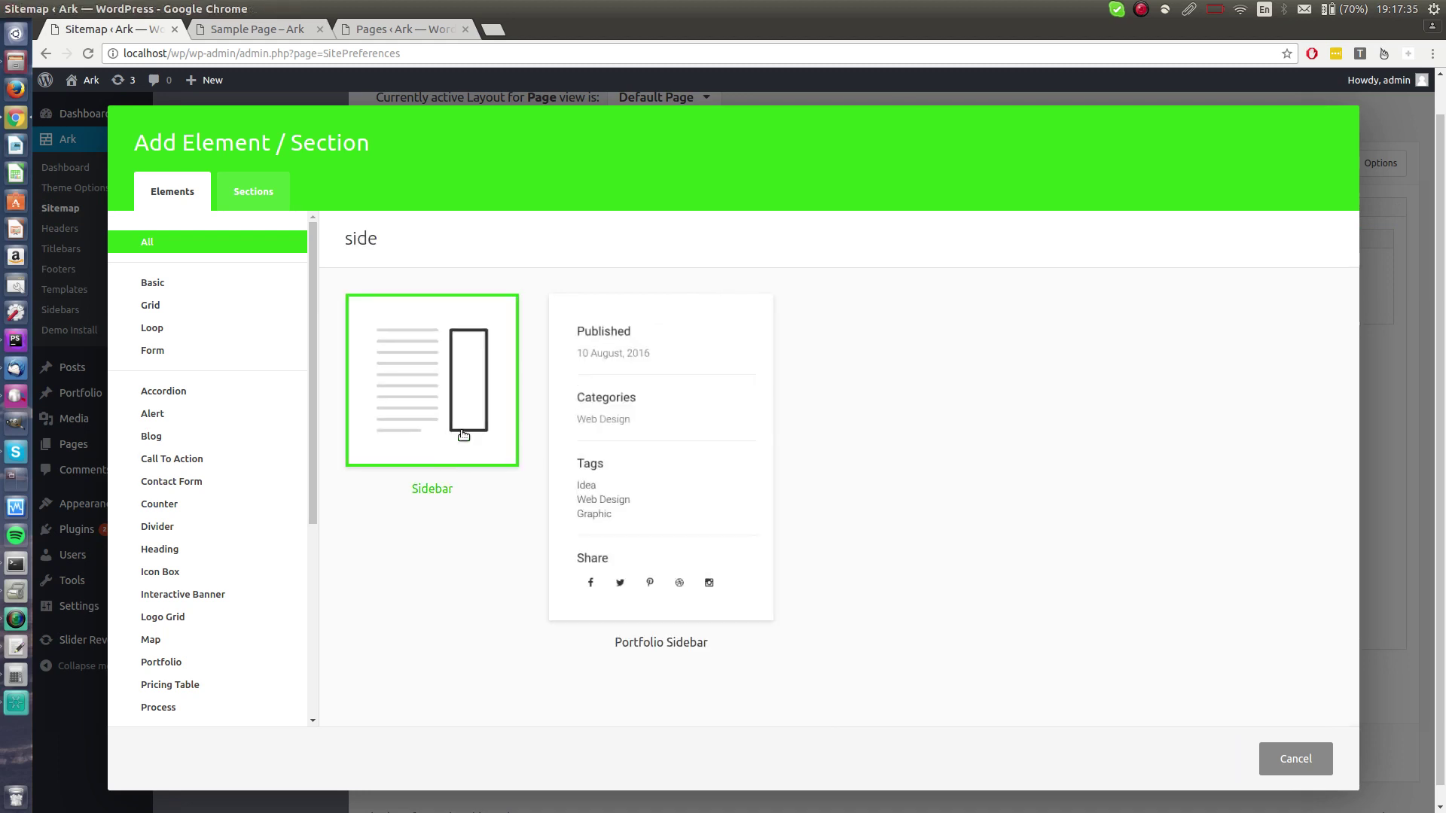
{"action": "left_click", "coordinate": [437, 461]}
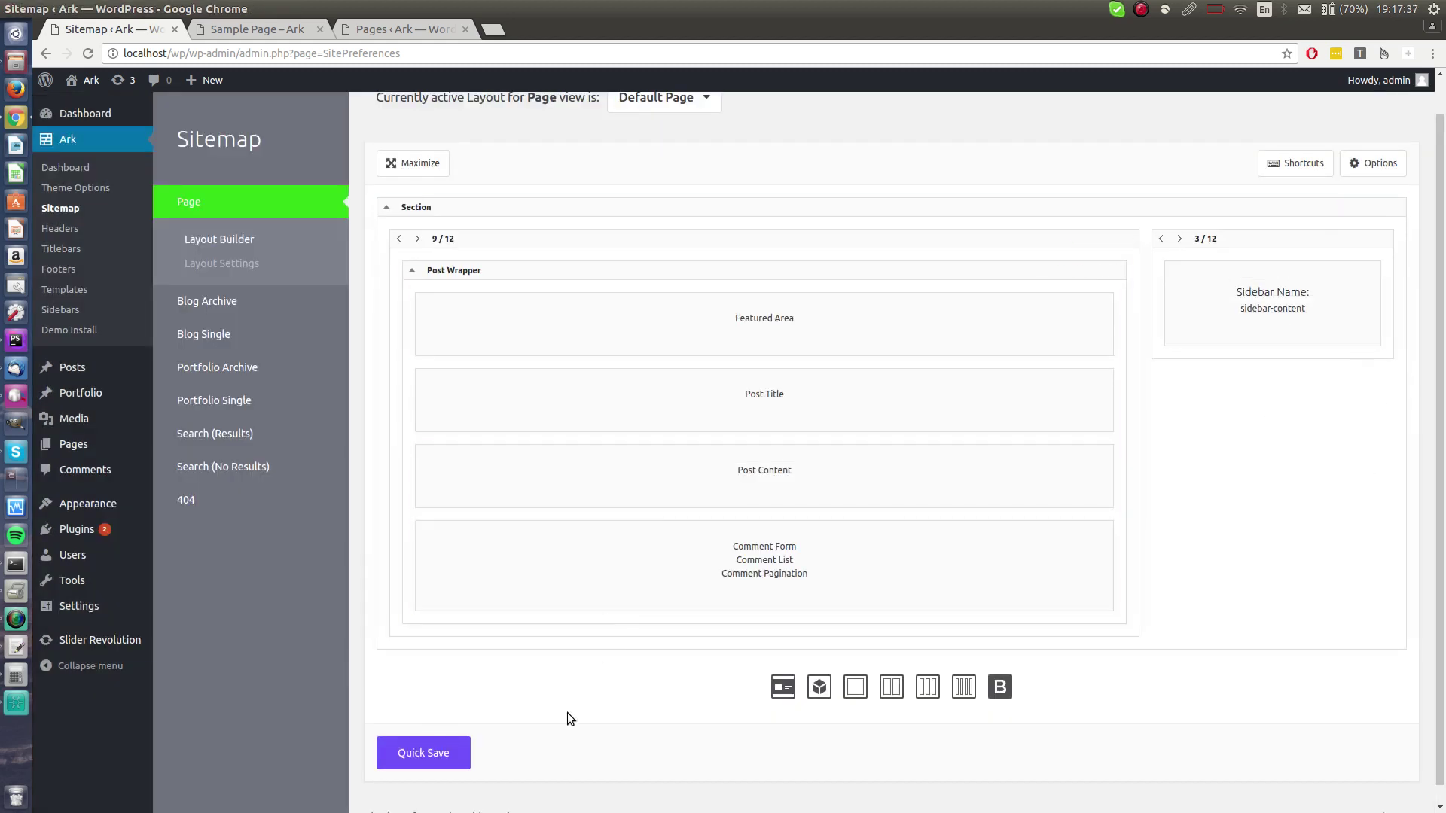
Quick Save the layout and reload Sample Page to see the new sidebar.
{"action": "left_click", "coordinate": [387, 767]}
{"action": "key", "text": "ctrl+Tab"}
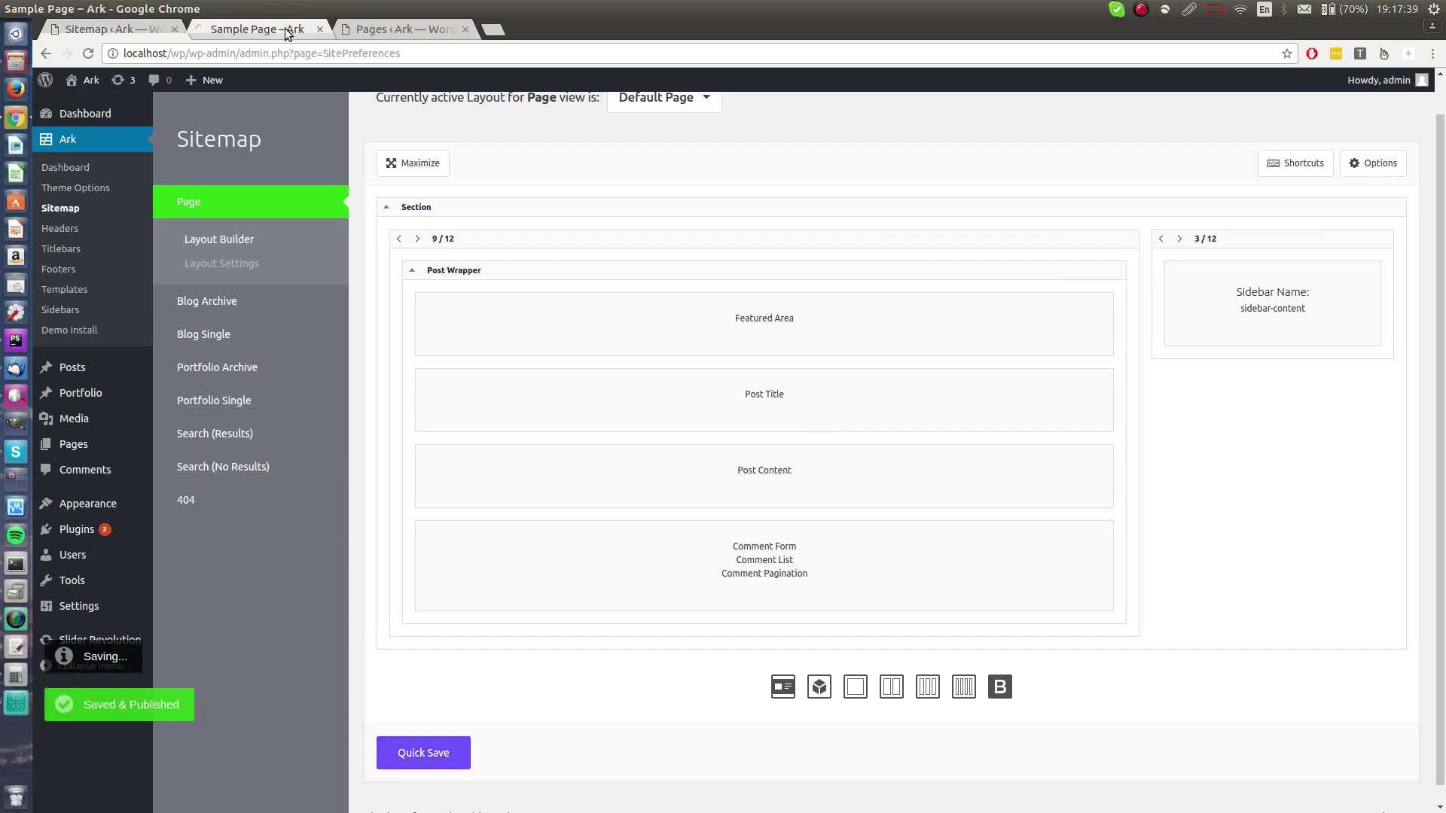
{"action": "key", "text": "F5"}
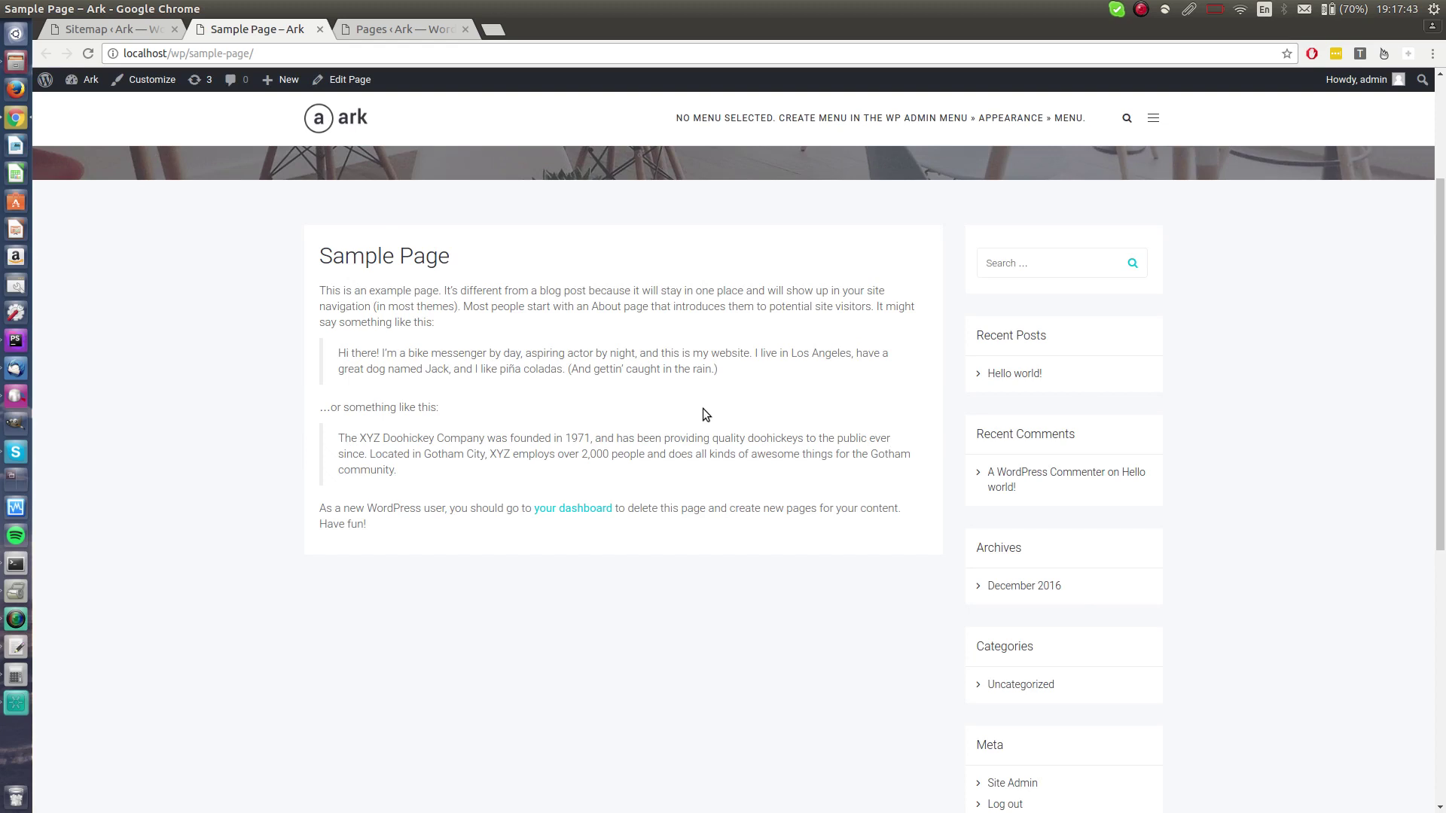
Move the 3/12 sidebar column left of the Post Wrapper, Quick Save, and reload Sample Page.
{"action": "left_click", "coordinate": [113, 30]}
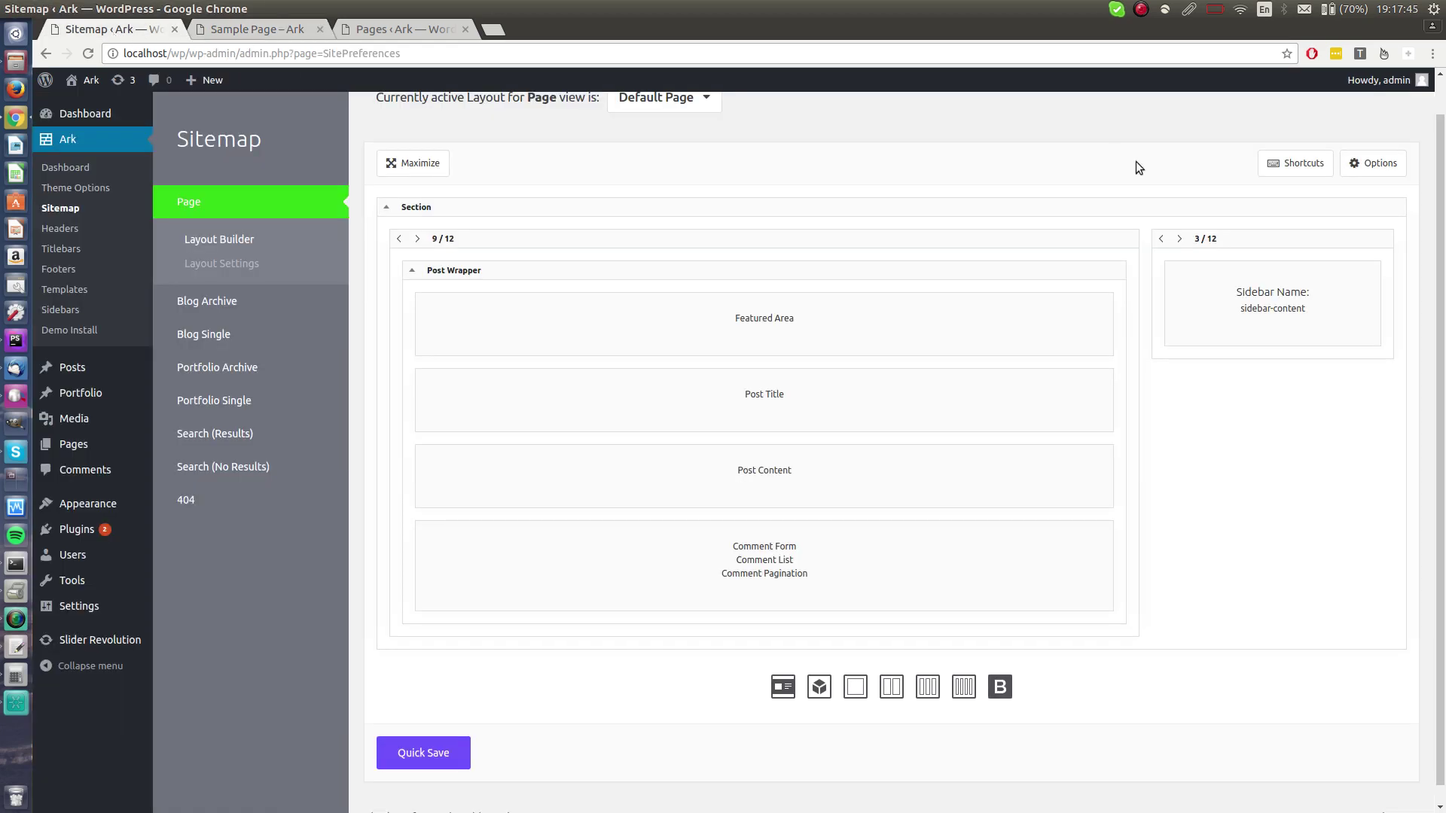
{"action": "left_click_drag", "start_coordinate": [1258, 244], "coordinate": [394, 270]}
{"action": "left_click", "coordinate": [423, 753]}
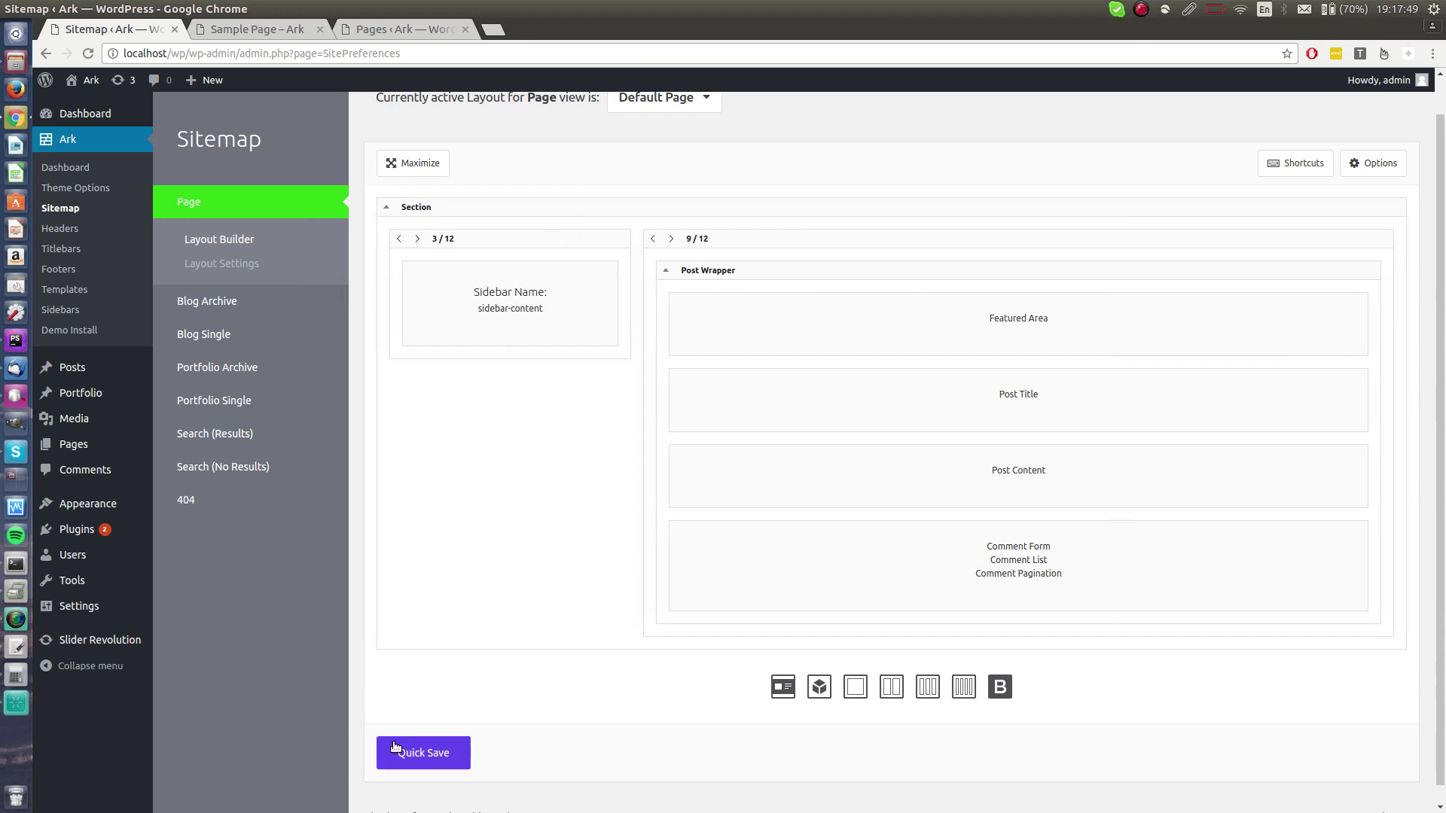
{"action": "left_click", "coordinate": [256, 29]}
{"action": "key", "text": "F5"}
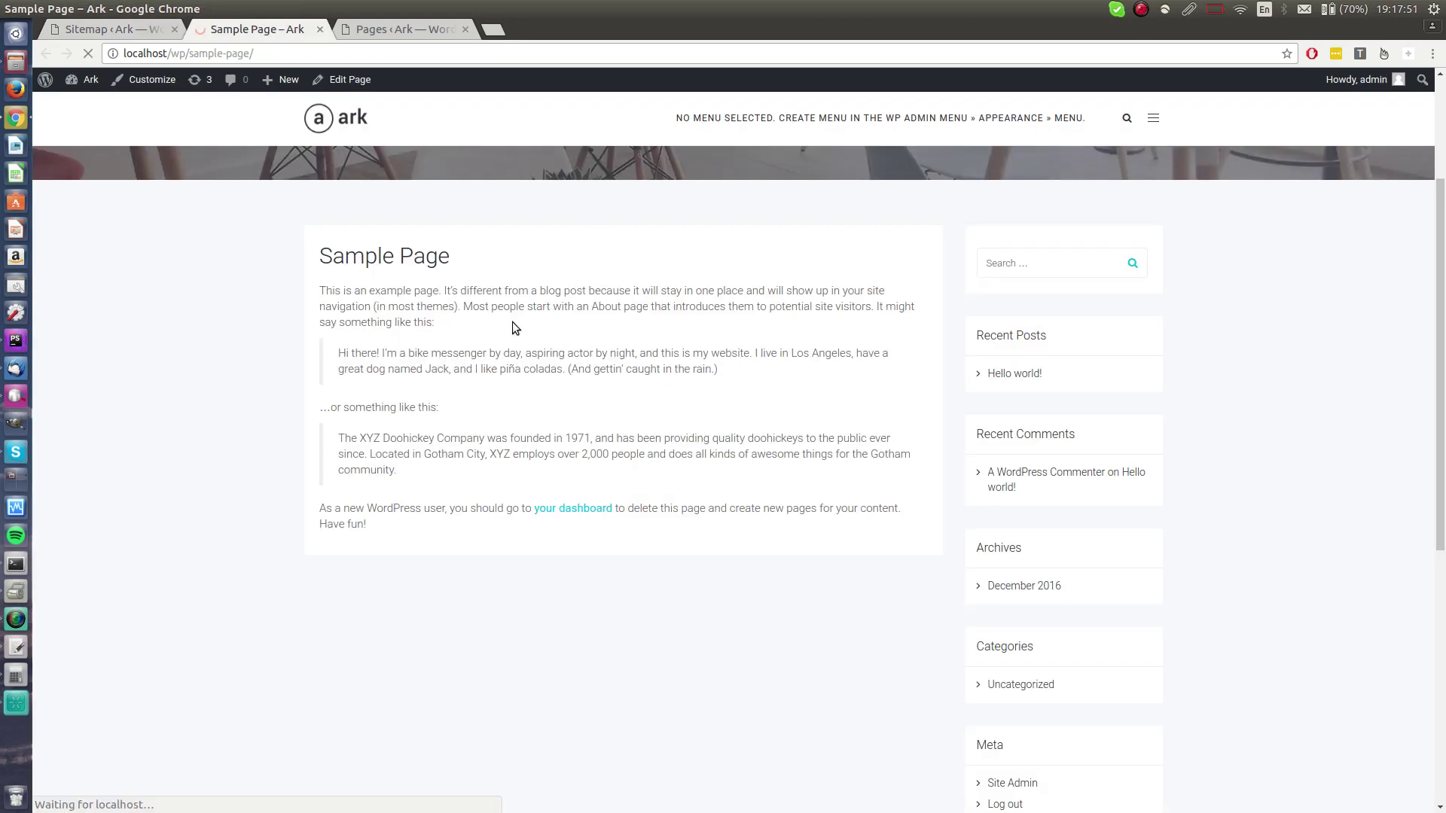
Inspect the 3/12 sidebar column's settings and Advanced tab, then cancel without changes.
{"action": "left_click", "coordinate": [102, 36]}
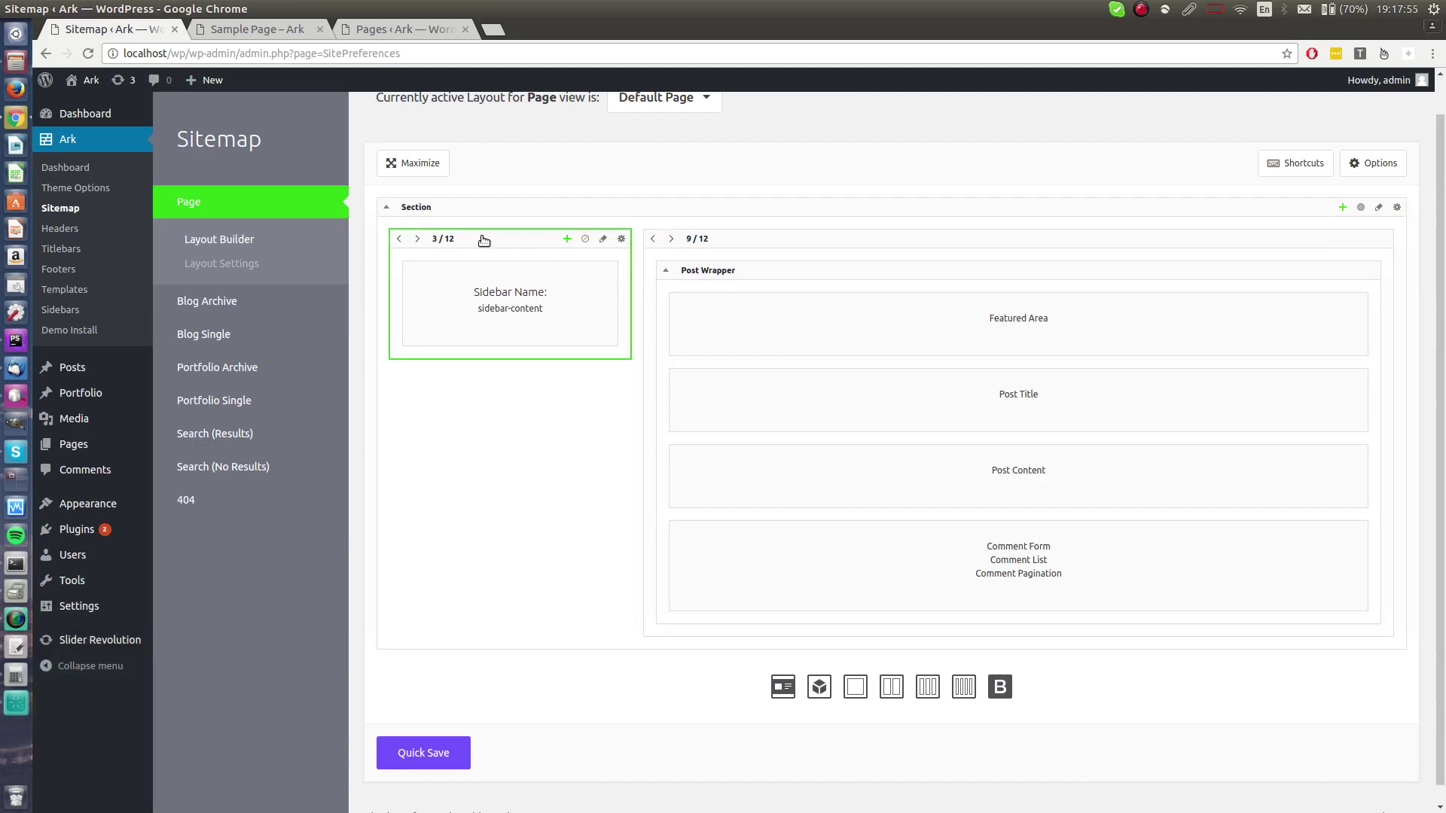
{"action": "left_click", "coordinate": [482, 238]}
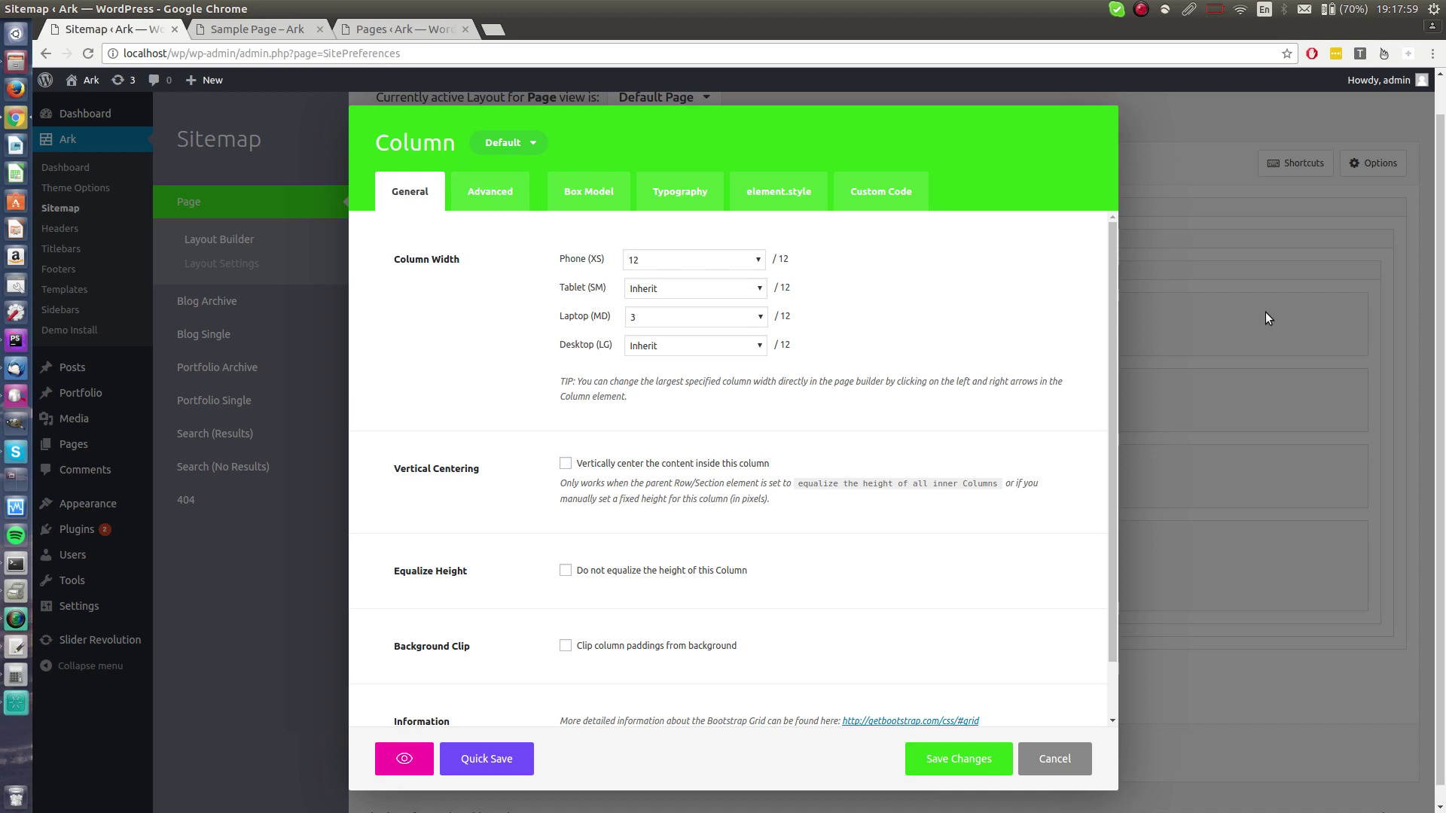
{"action": "left_click", "coordinate": [493, 193]}
{"action": "scroll", "coordinate": [608, 429], "scroll_direction": "down", "scroll_amount": 2}
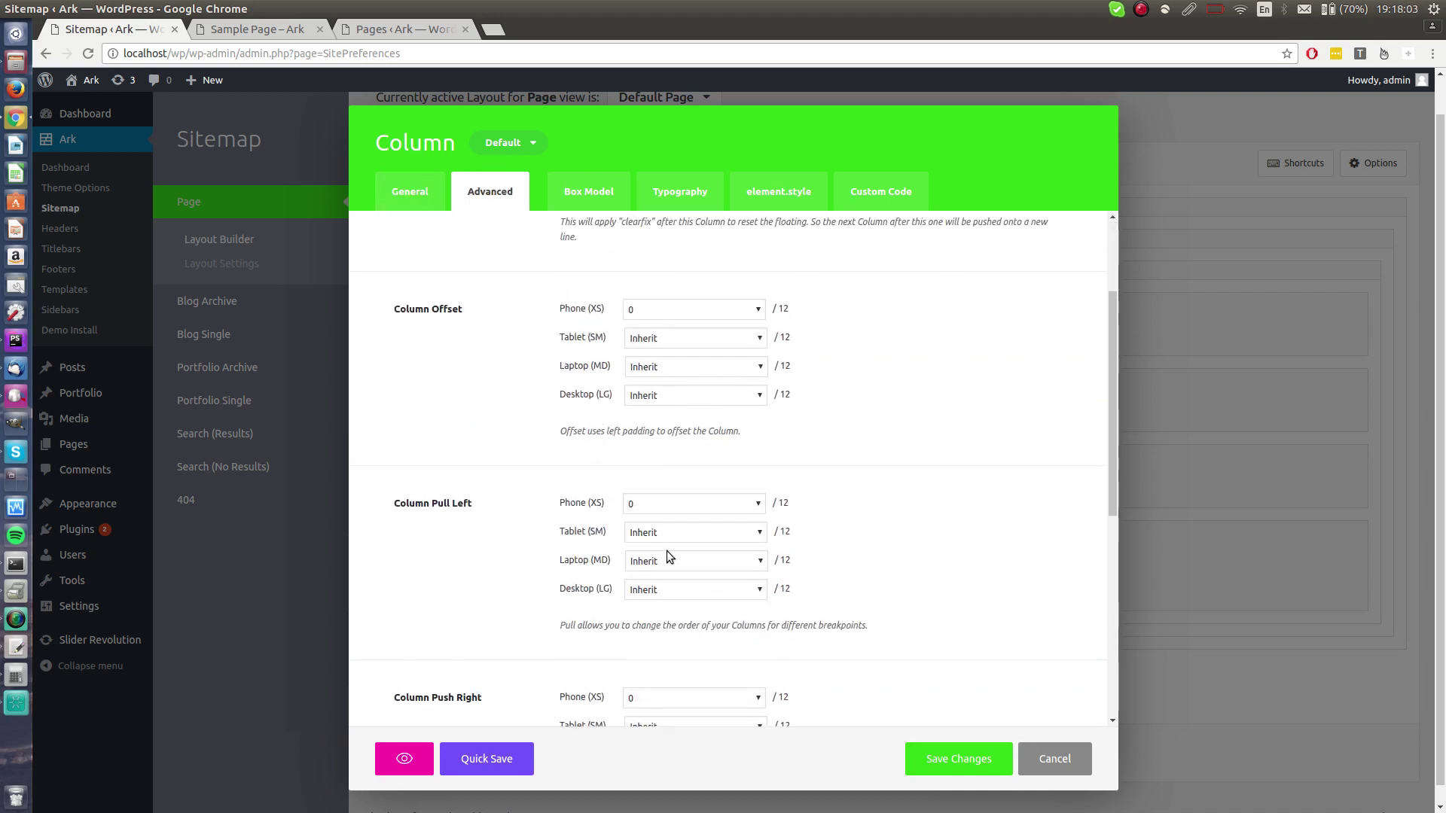
{"action": "scroll", "coordinate": [738, 564], "scroll_direction": "down", "scroll_amount": 2}
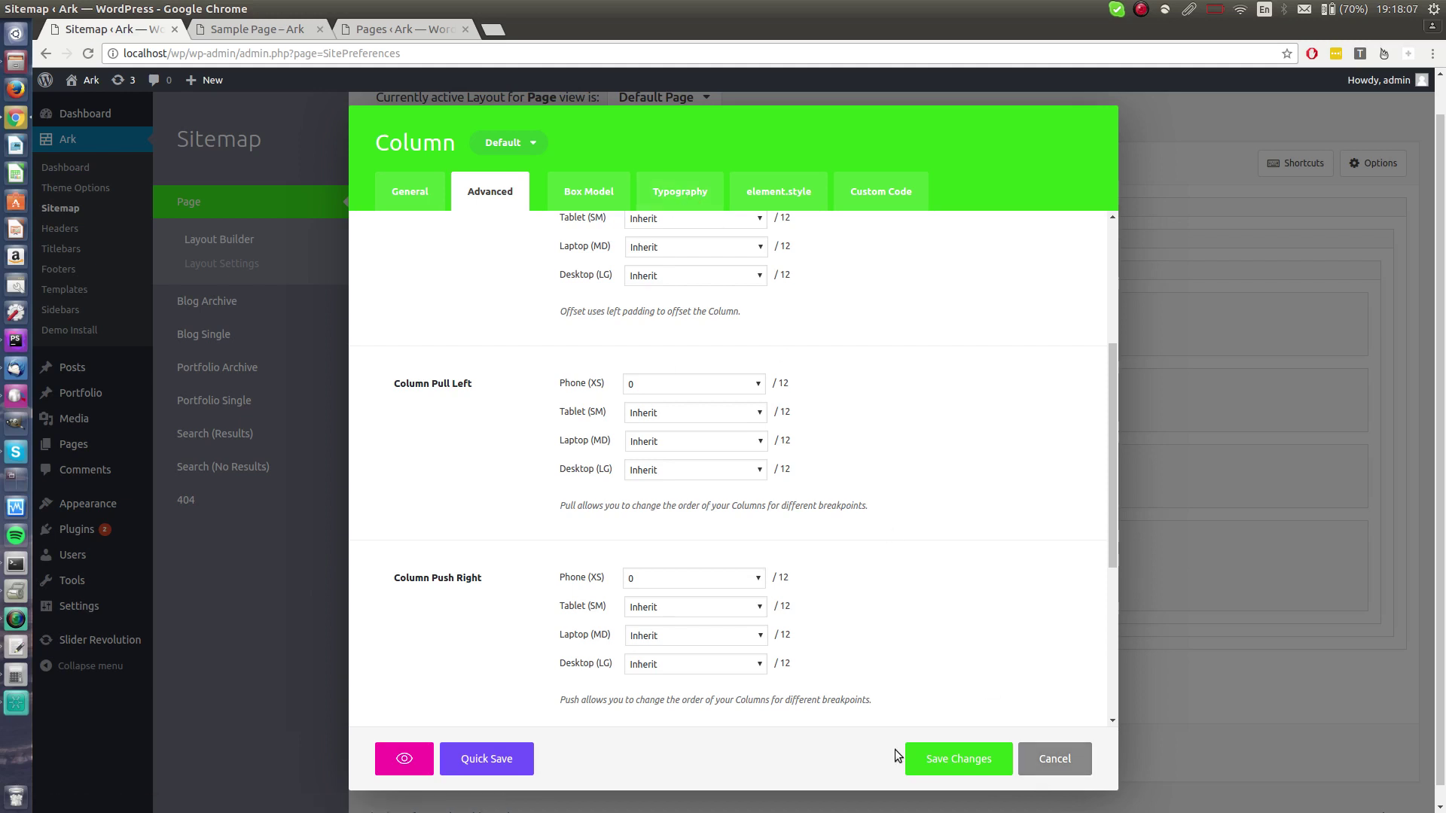
{"action": "left_click", "coordinate": [1031, 759]}
Delete the sidebar column, widen the Post Wrapper column to full-width 12/12, and quick-save the layout.
{"action": "right_click", "coordinate": [542, 243]}
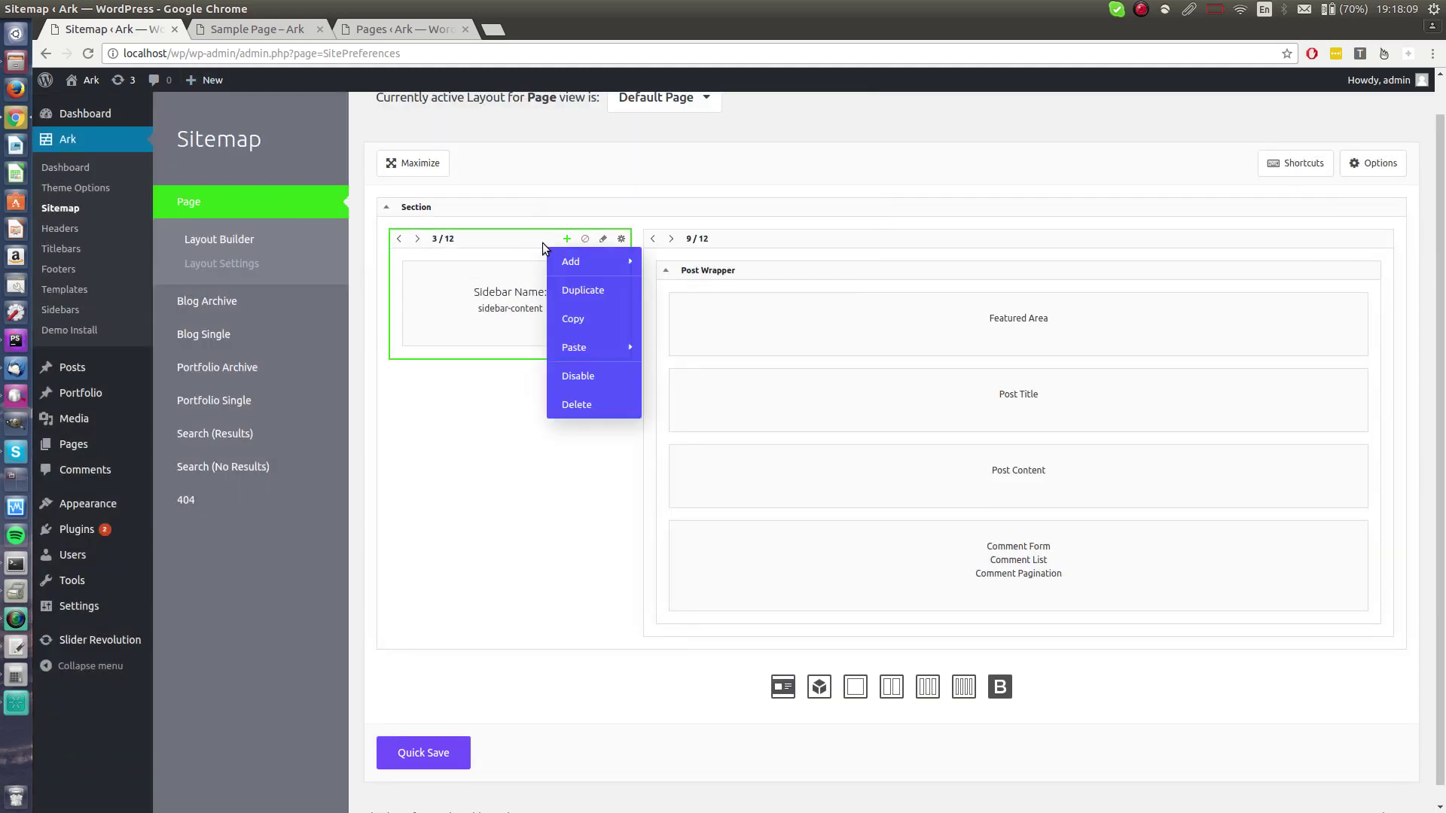
{"action": "key", "text": "Delete"}
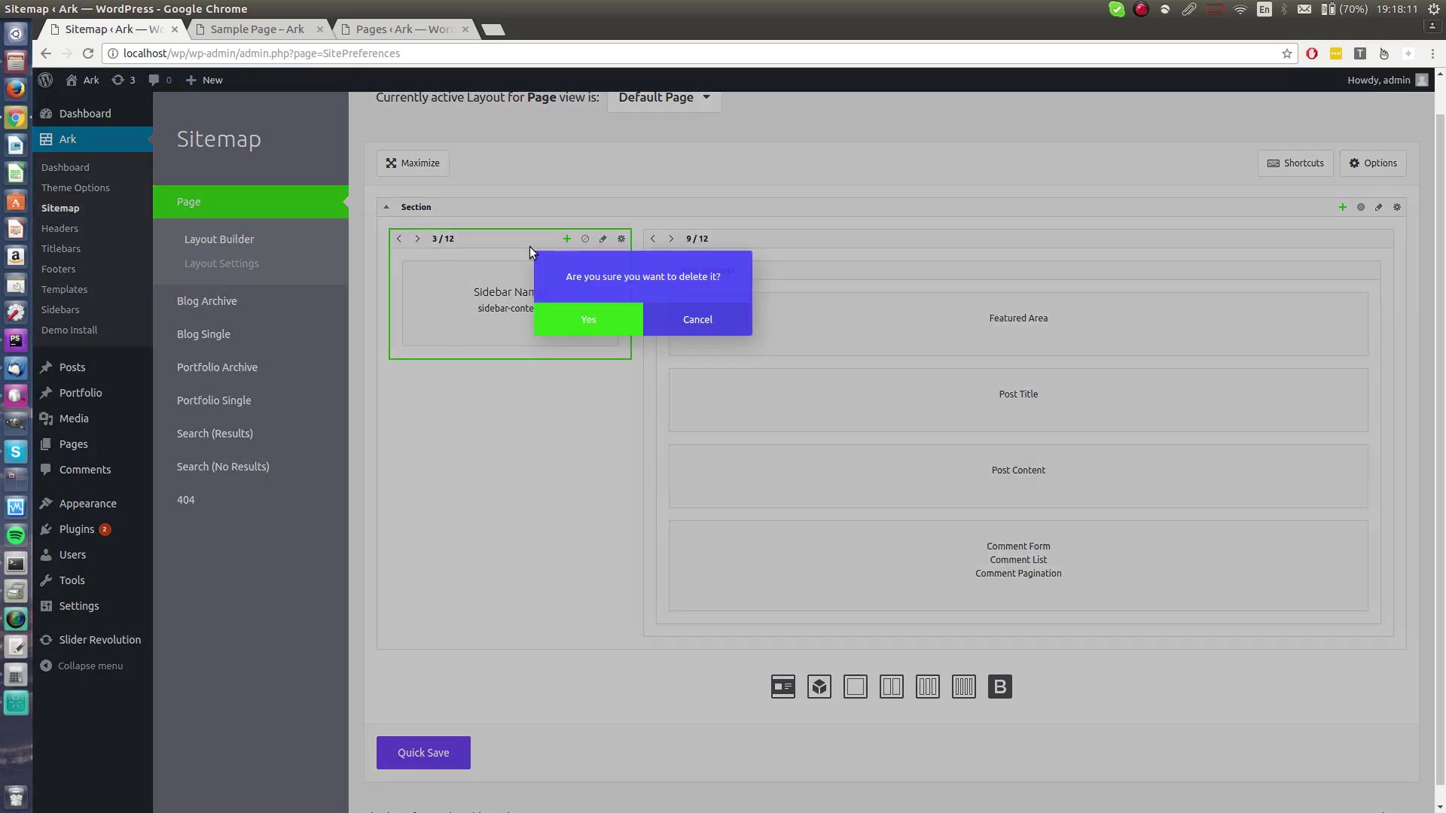
{"action": "key", "text": "Return"}
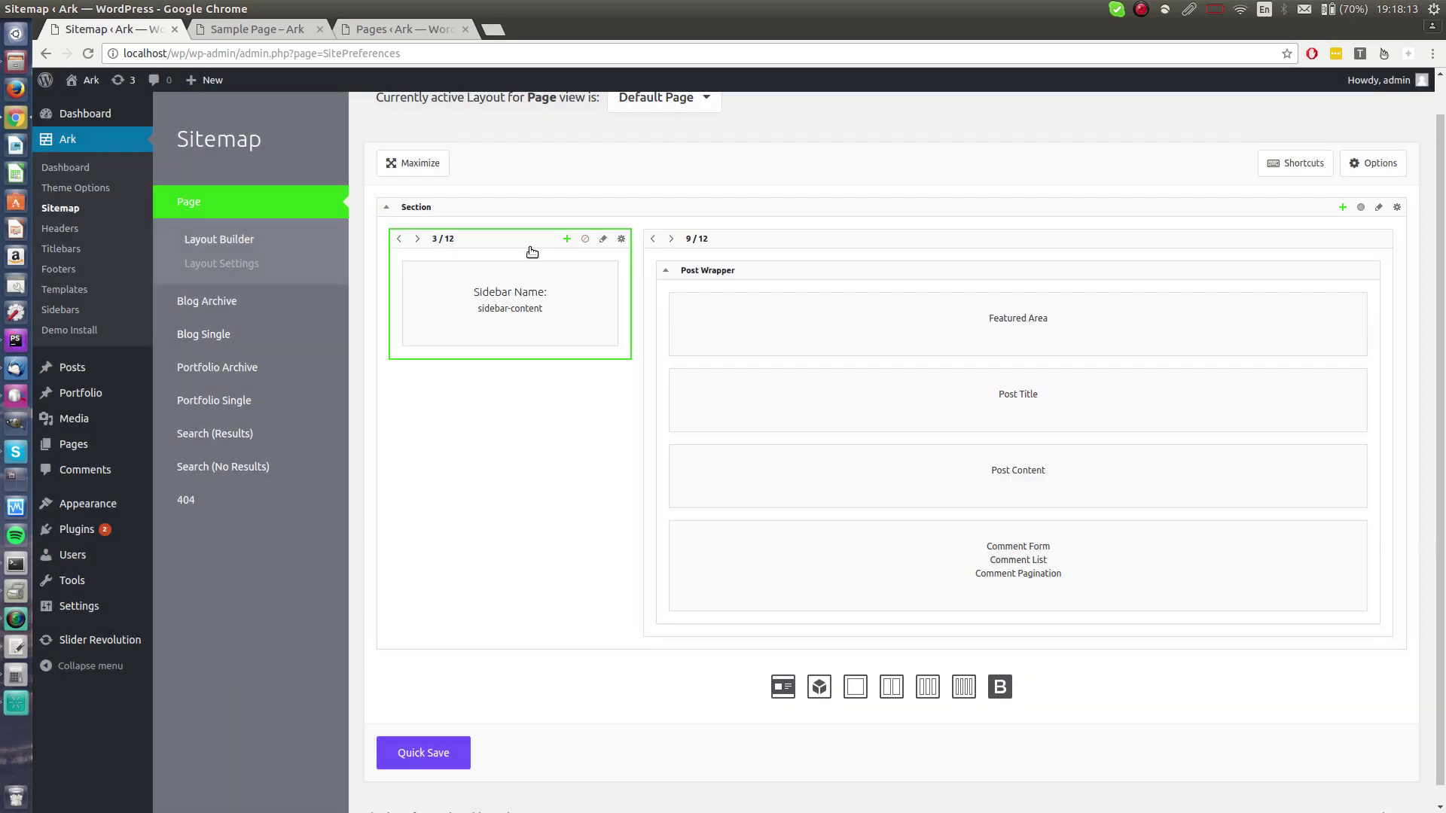
{"action": "left_click", "coordinate": [414, 240]}
{"action": "left_click", "coordinate": [415, 240]}
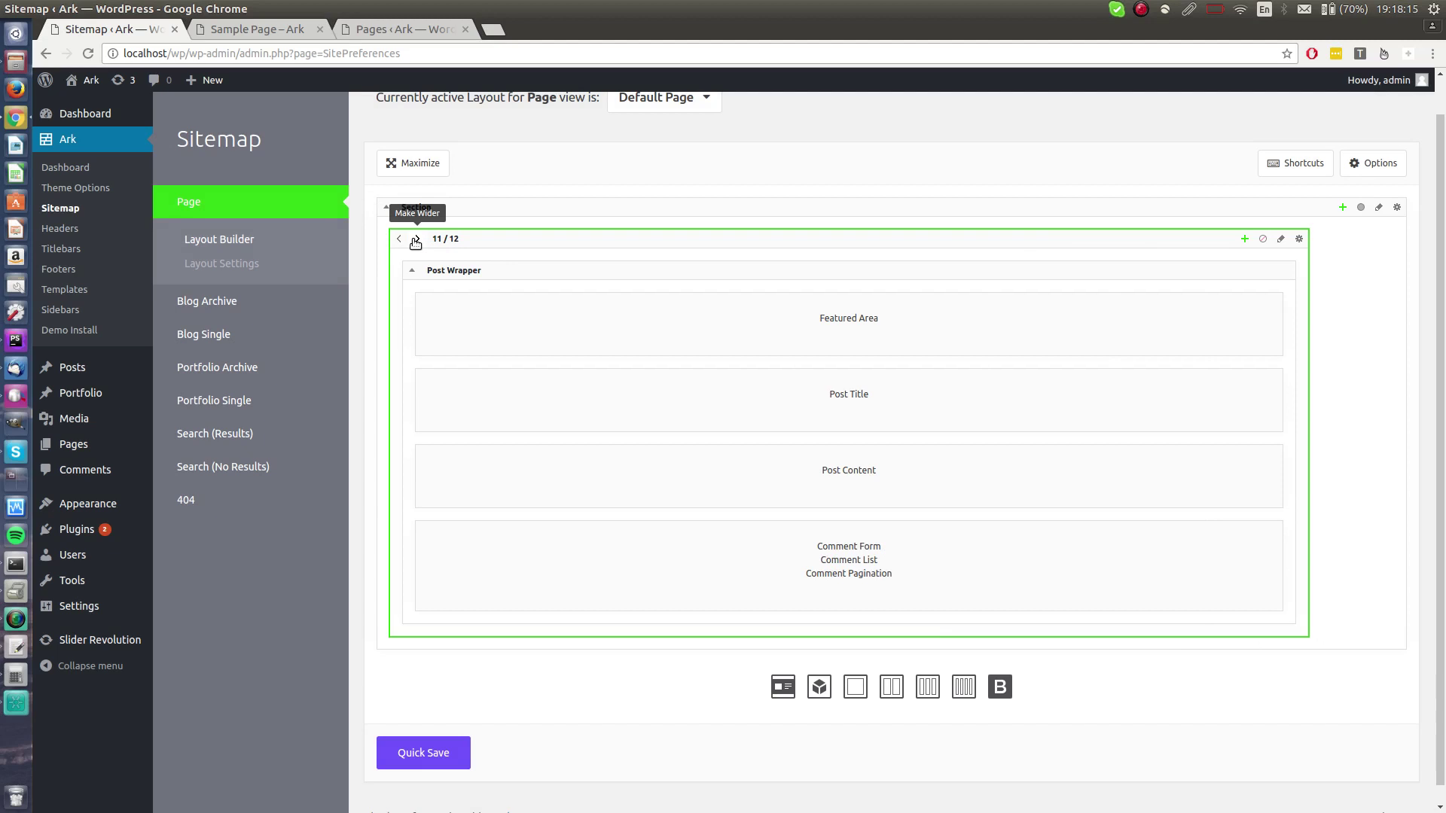
{"action": "left_click", "coordinate": [415, 240]}
{"action": "left_click", "coordinate": [431, 752]}
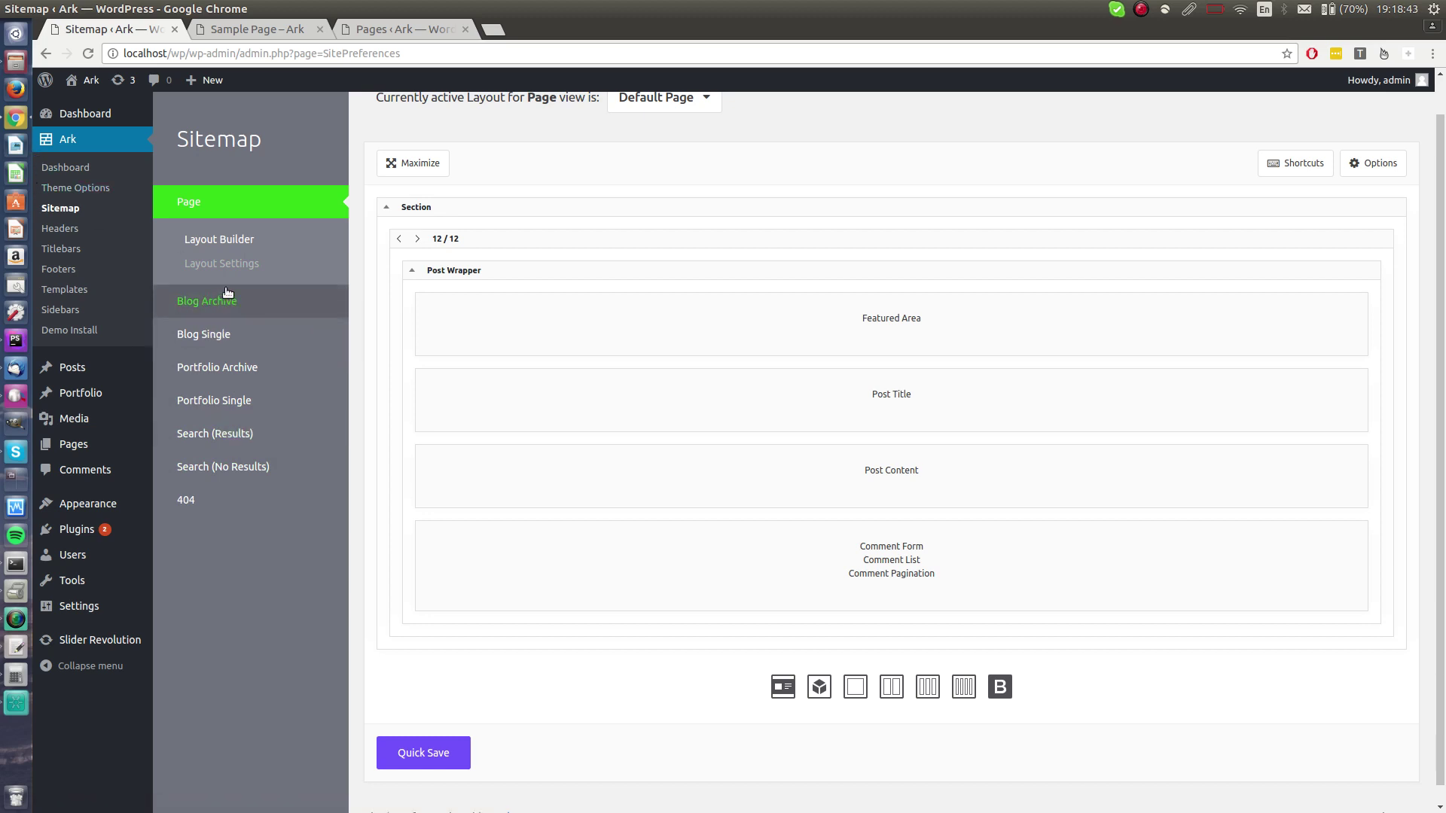
{"action": "left_click", "coordinate": [64, 313]}
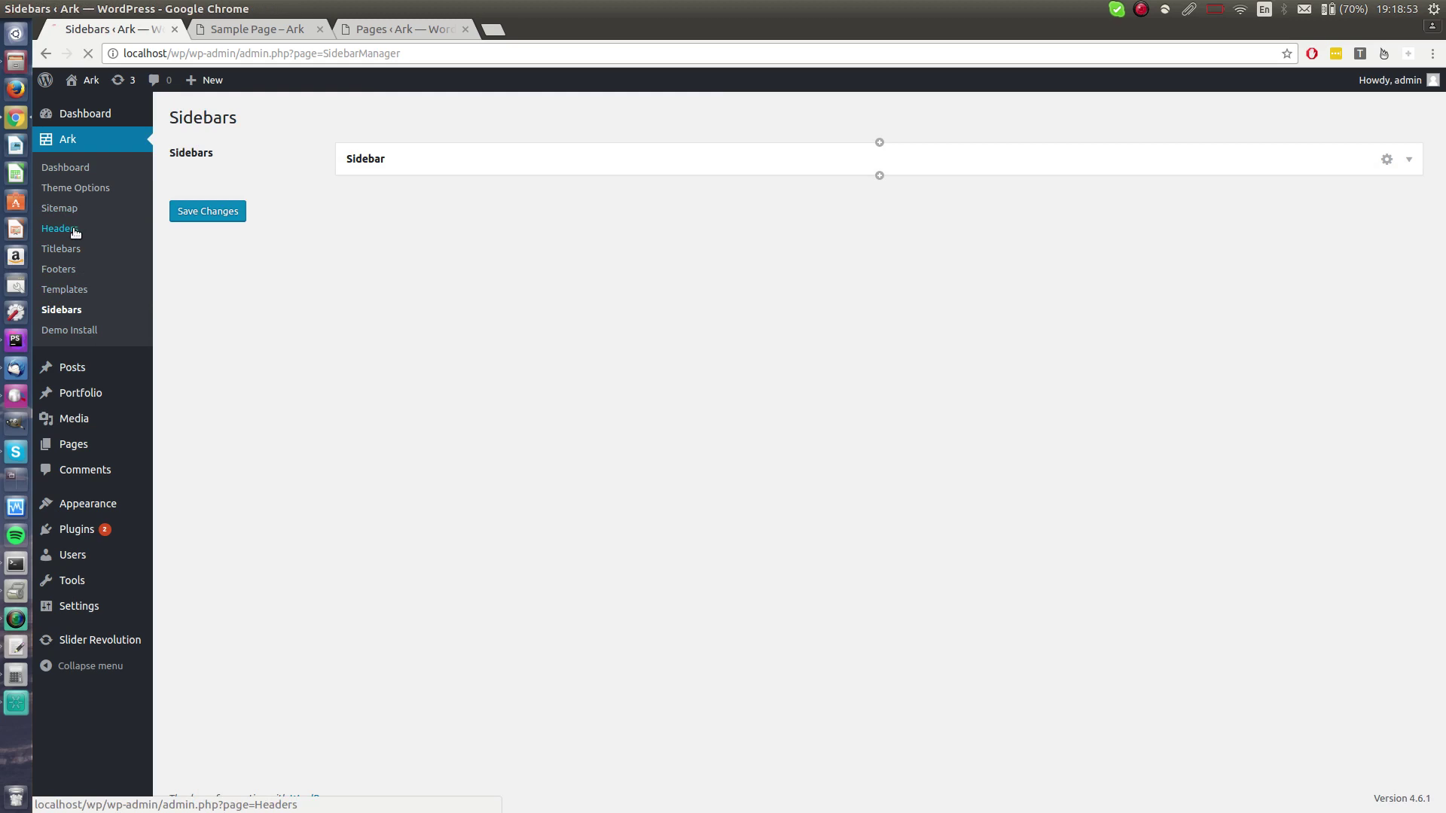
{"action": "left_click", "coordinate": [59, 228]}
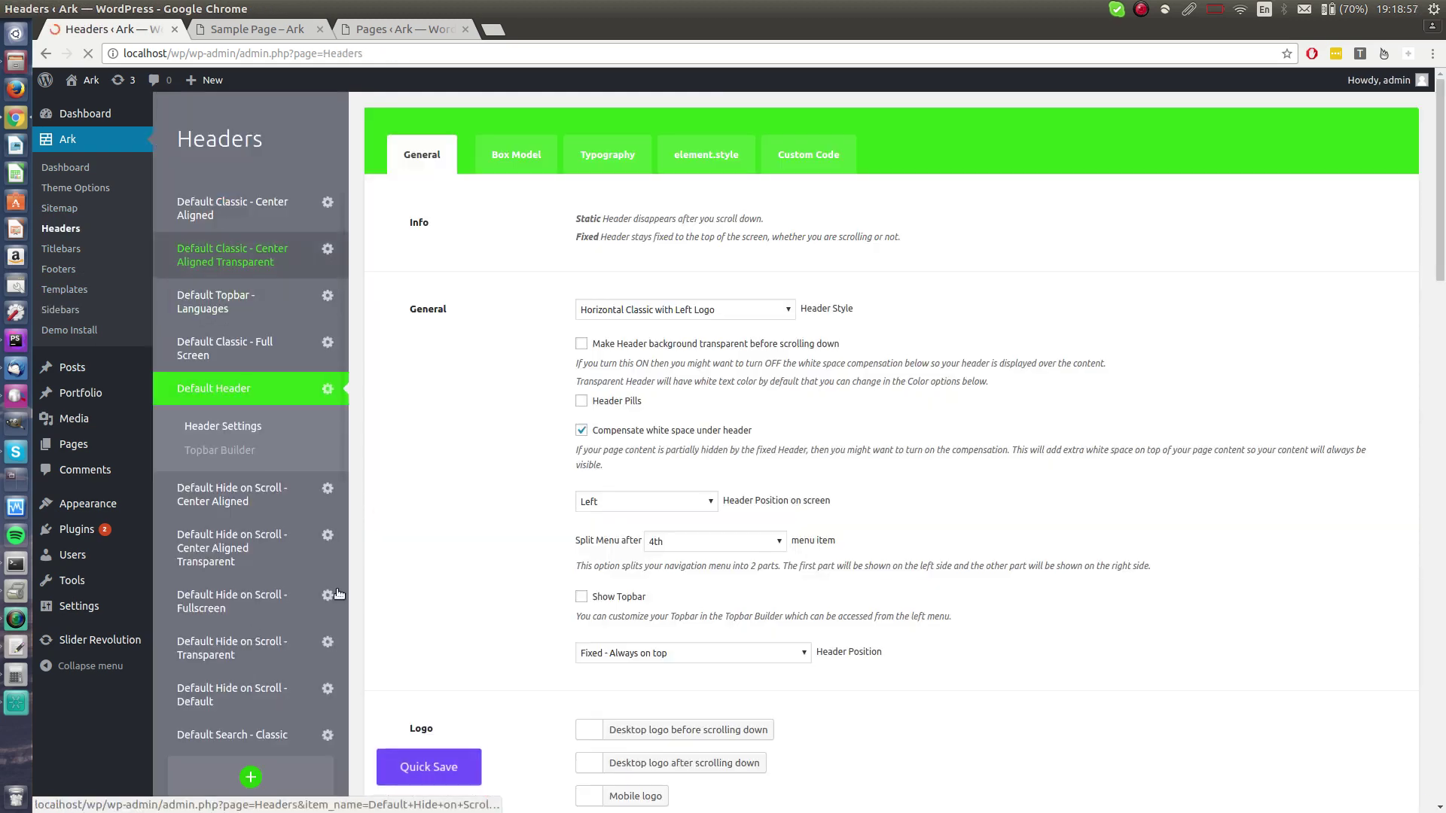
{"action": "scroll", "coordinate": [248, 527], "scroll_direction": "down", "scroll_amount": 5}
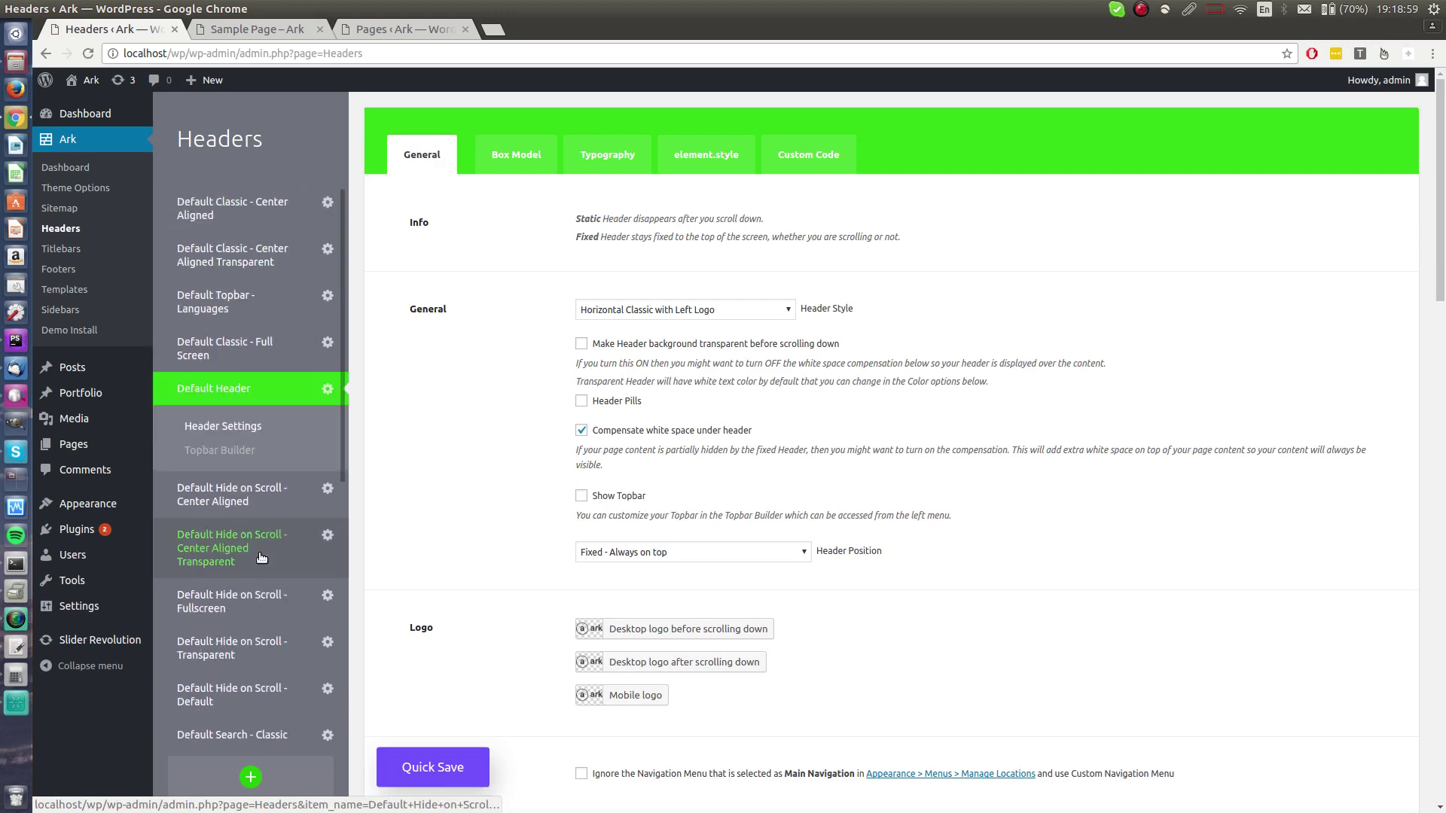
{"action": "scroll", "coordinate": [226, 339], "scroll_direction": "down", "scroll_amount": 5}
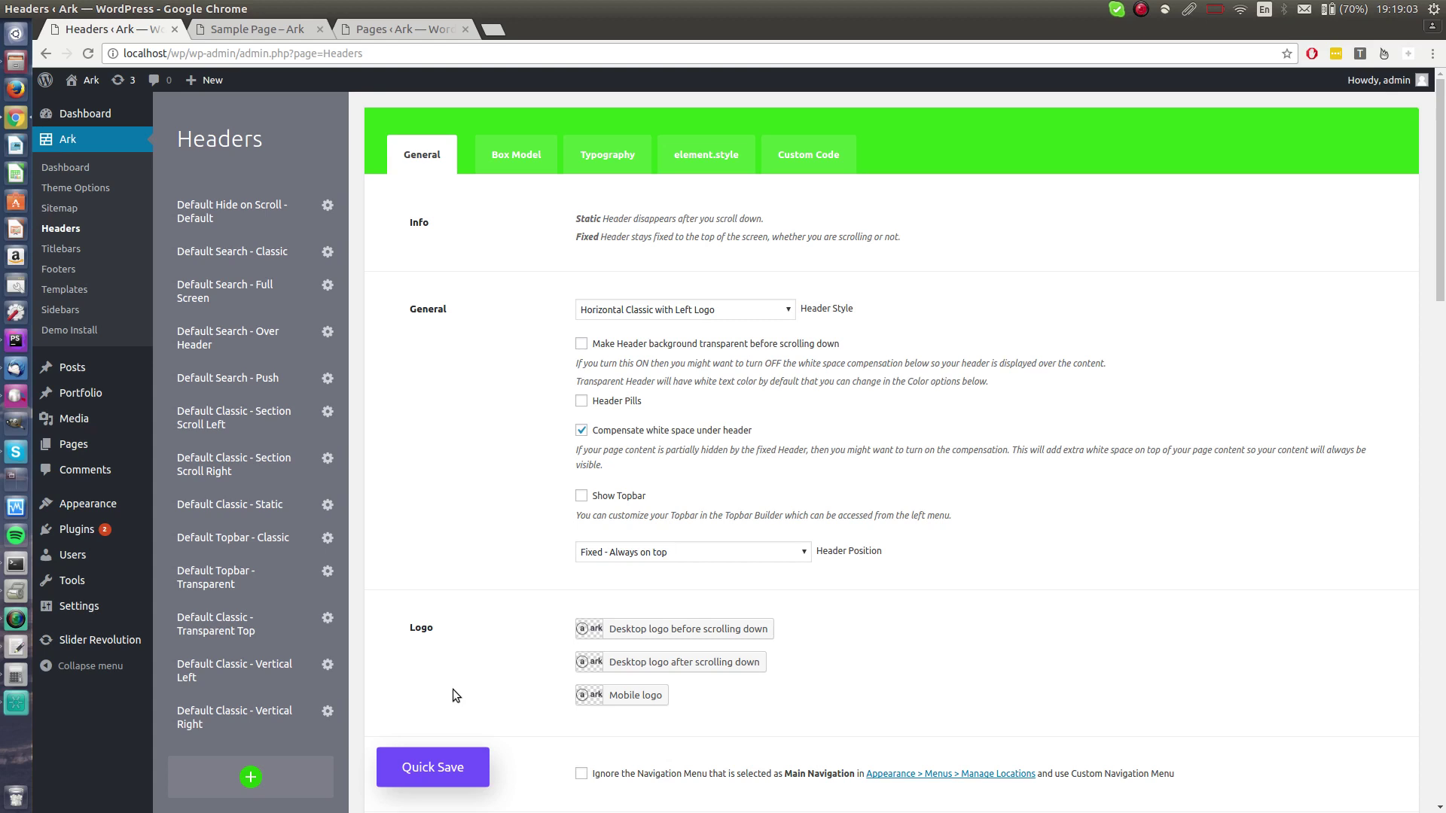
{"action": "scroll", "coordinate": [777, 249], "scroll_direction": "down", "scroll_amount": 1}
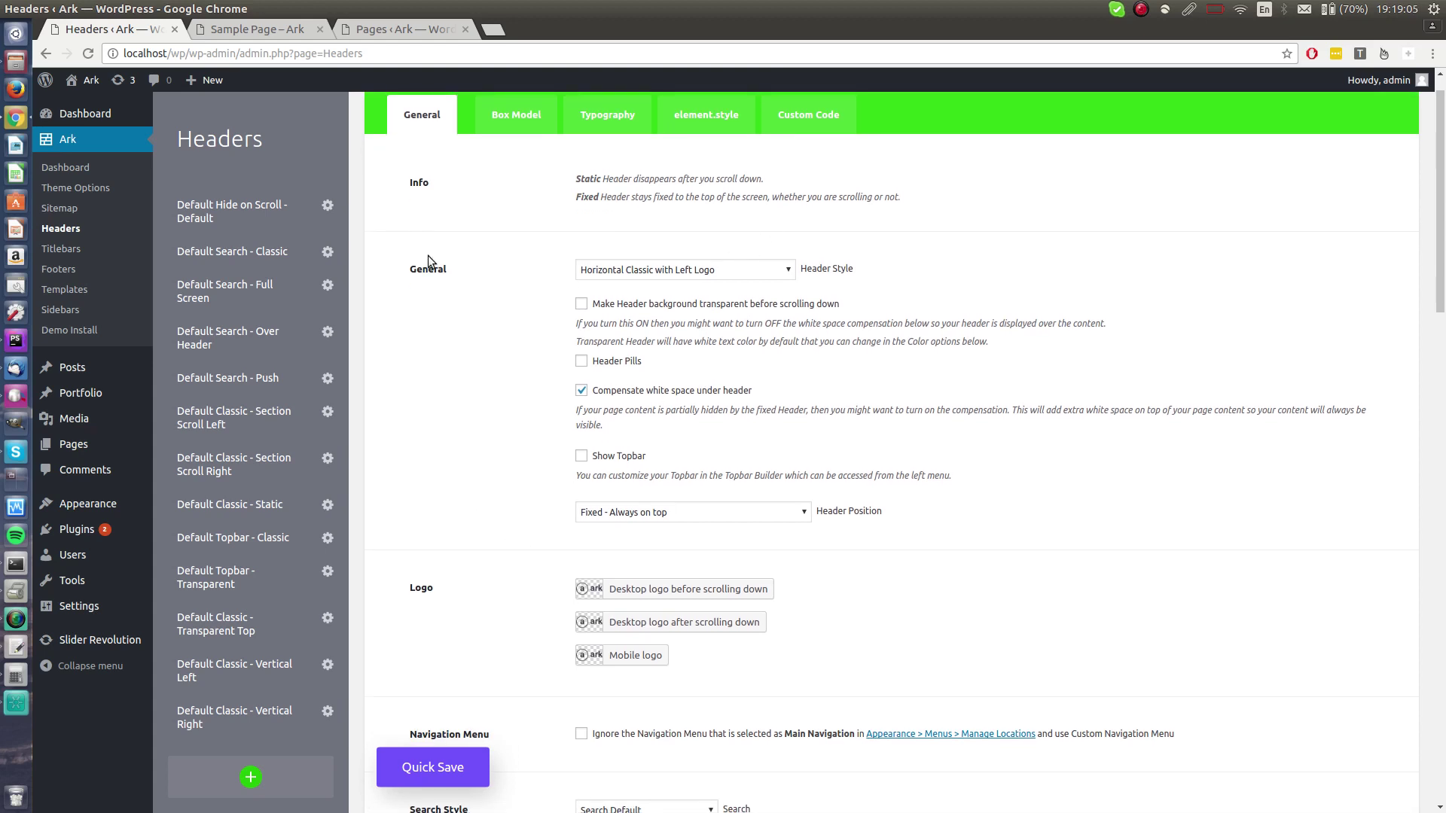
{"action": "left_click", "coordinate": [675, 271]}
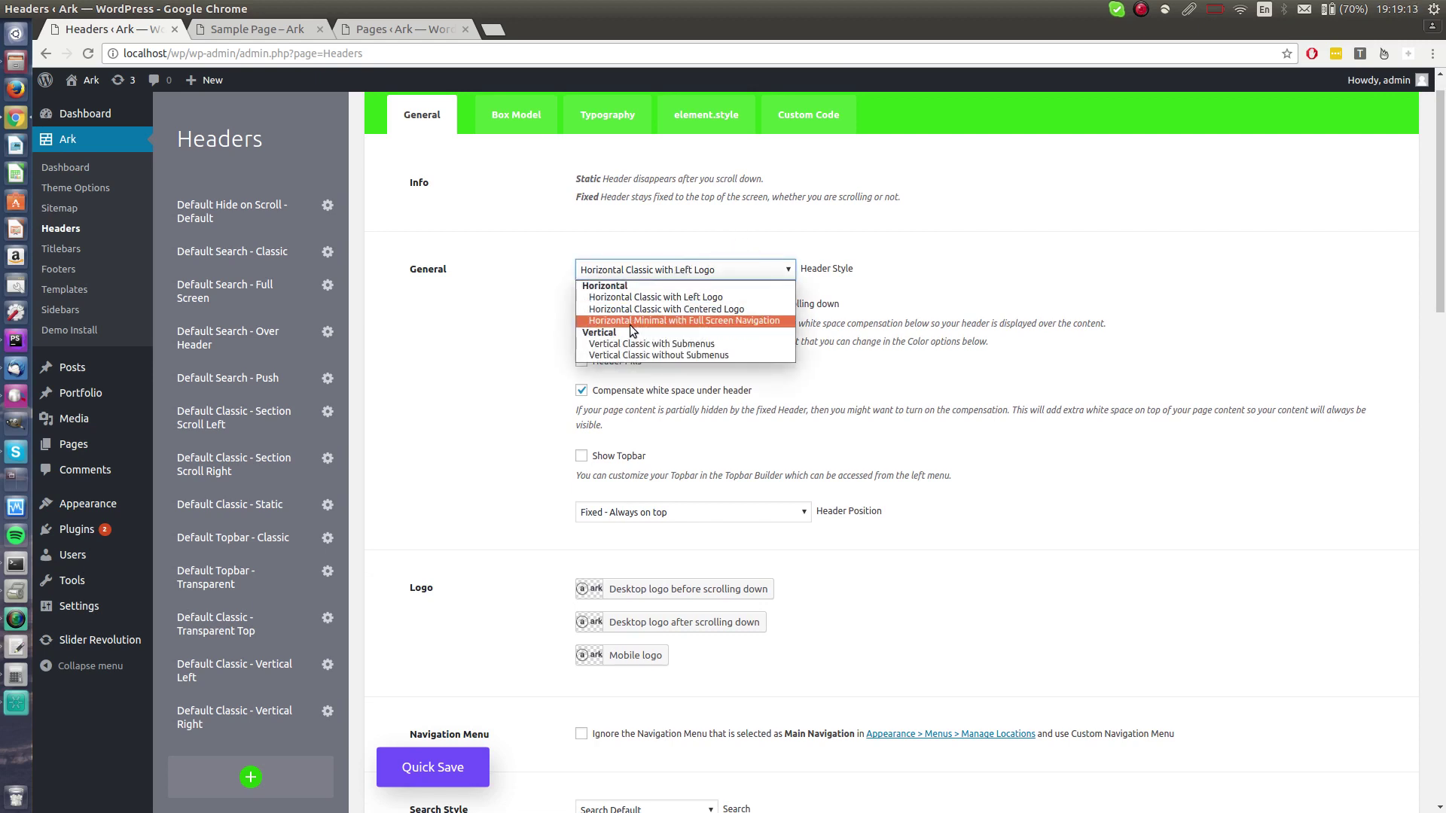
{"action": "left_click", "coordinate": [482, 251]}
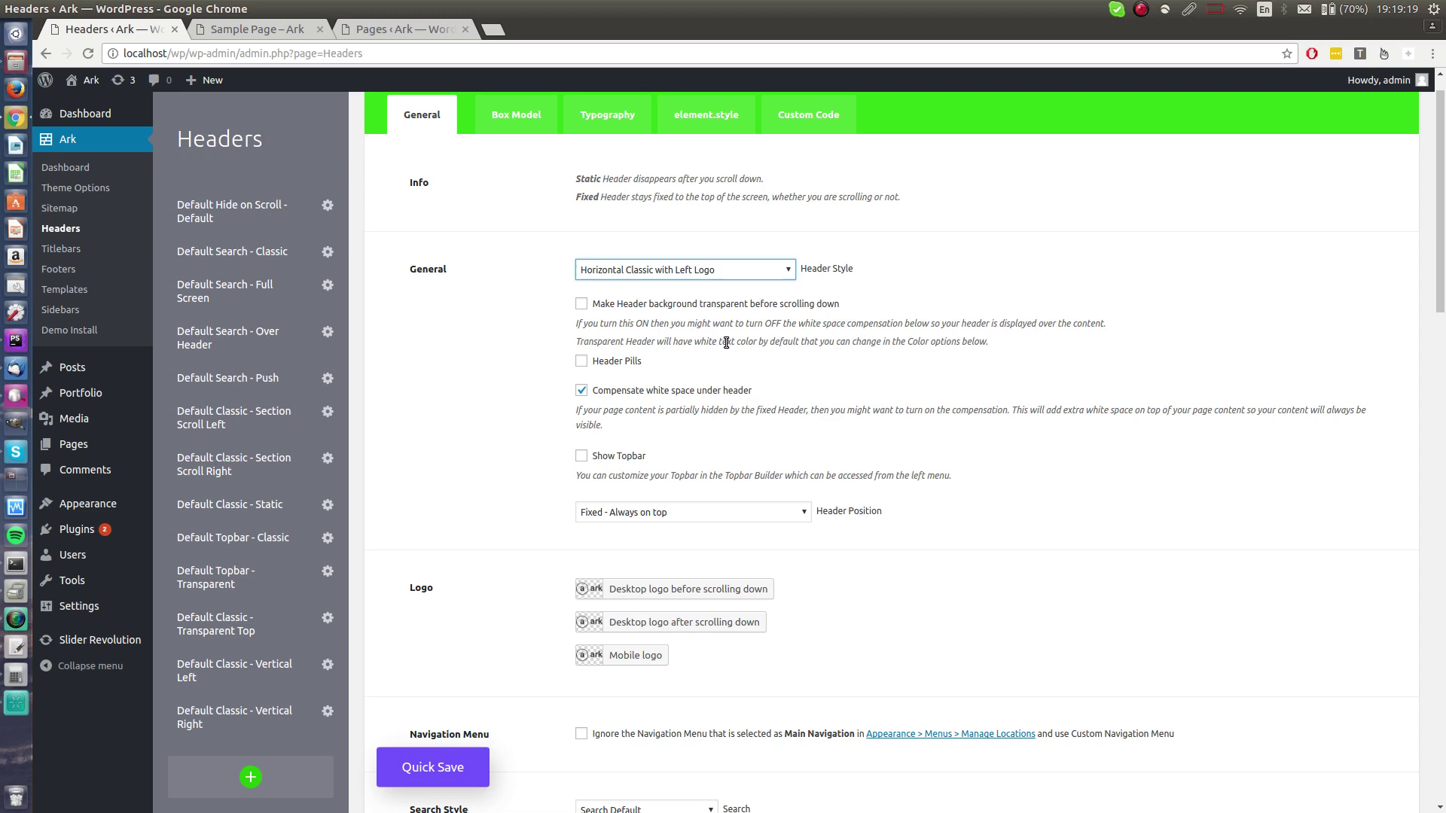
{"action": "scroll", "coordinate": [726, 342], "scroll_direction": "down", "scroll_amount": 1}
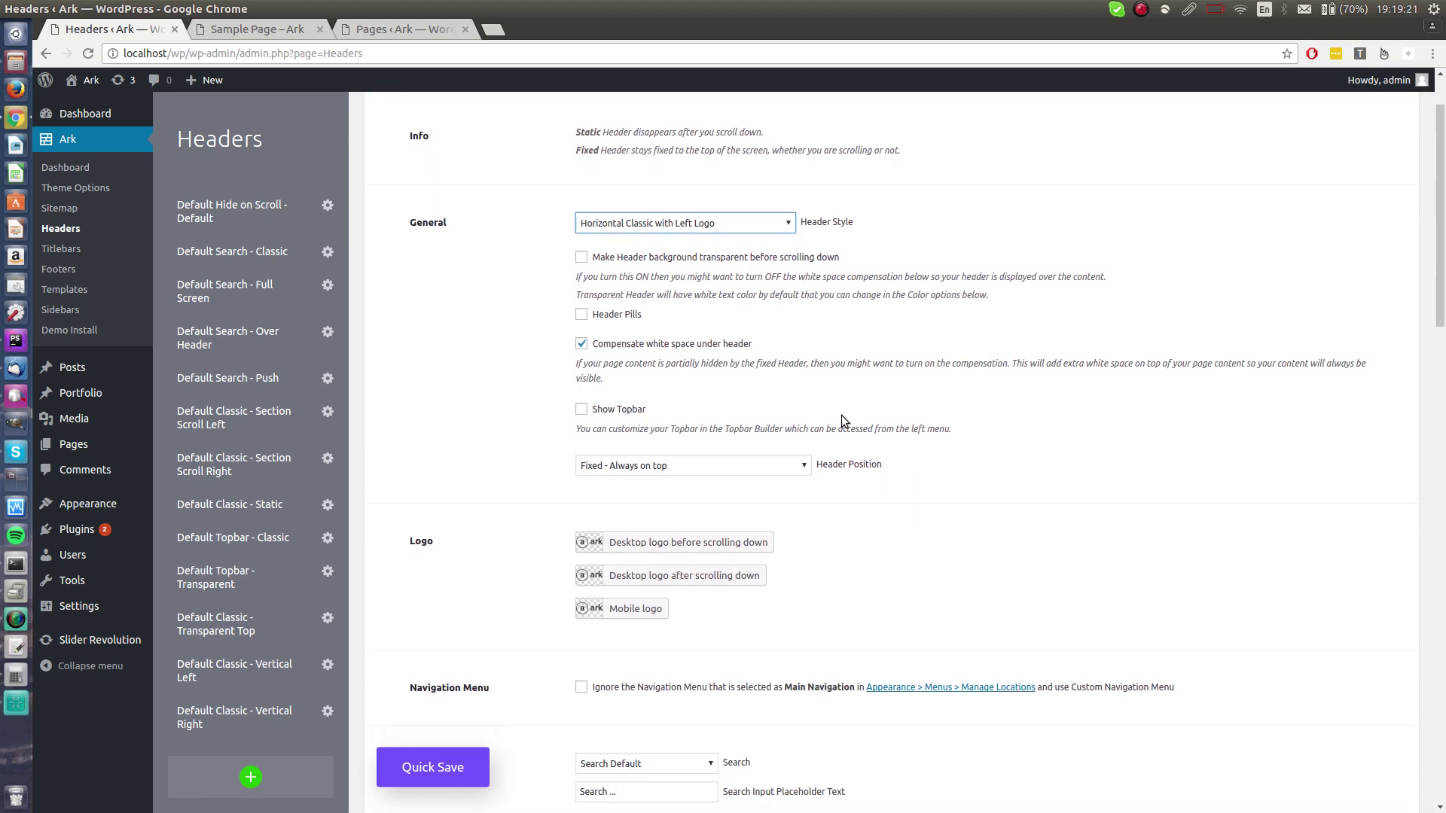
{"action": "scroll", "coordinate": [780, 493], "scroll_direction": "down", "scroll_amount": 3}
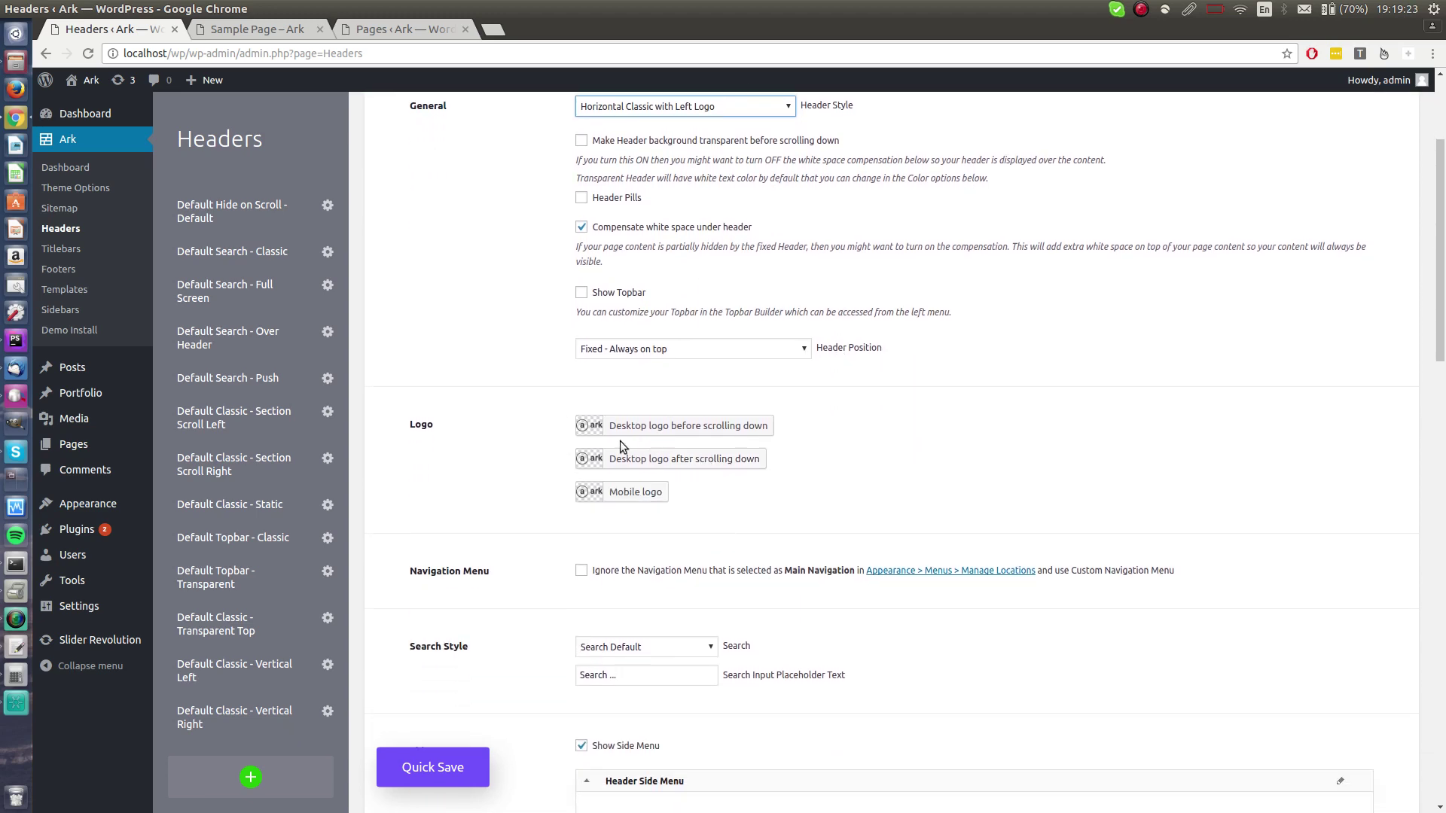
{"action": "scroll", "coordinate": [620, 440], "scroll_direction": "down", "scroll_amount": 10}
{"action": "scroll", "coordinate": [653, 371], "scroll_direction": "down", "scroll_amount": 5}
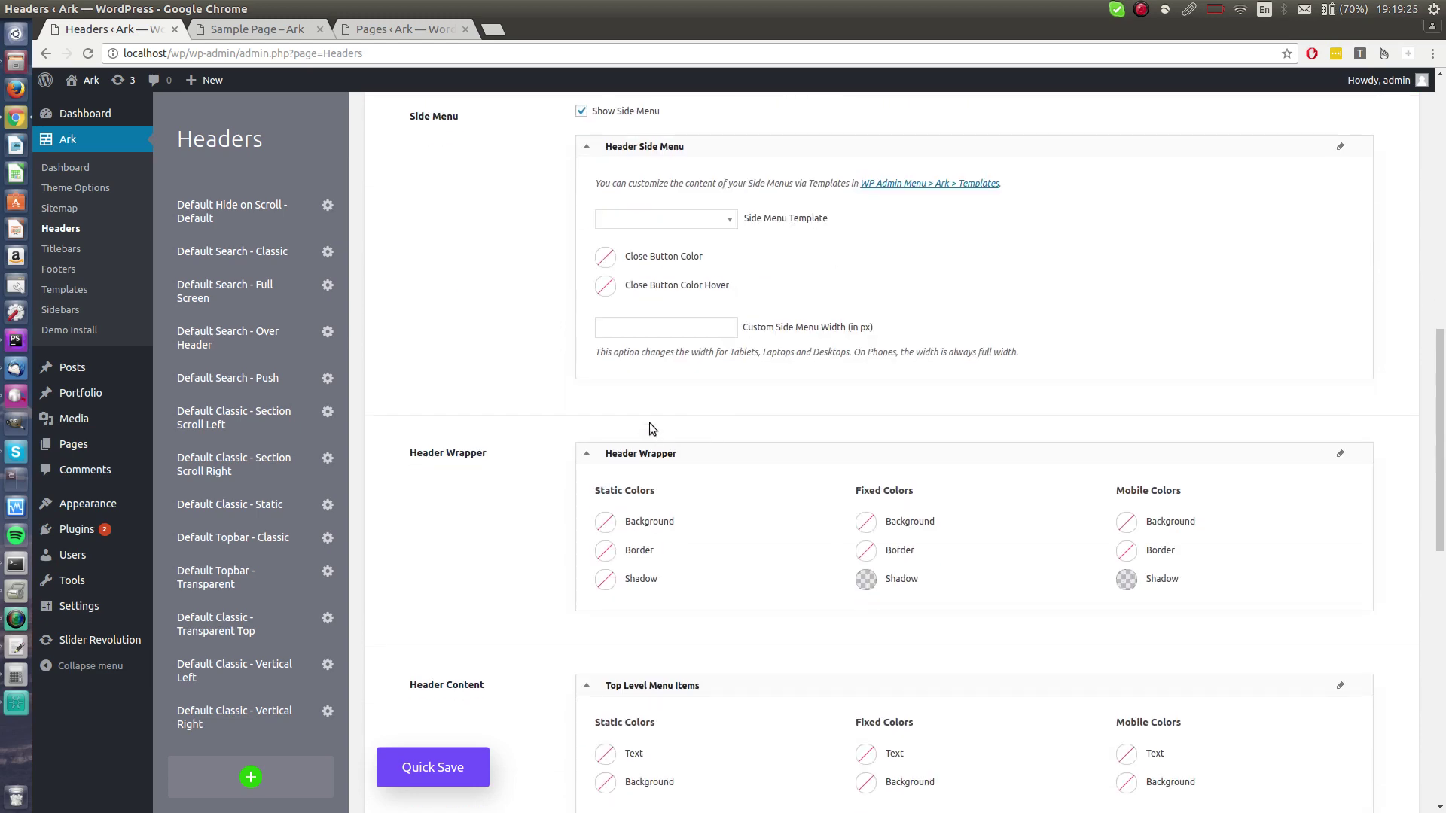
{"action": "scroll", "coordinate": [988, 461], "scroll_direction": "down", "scroll_amount": 1}
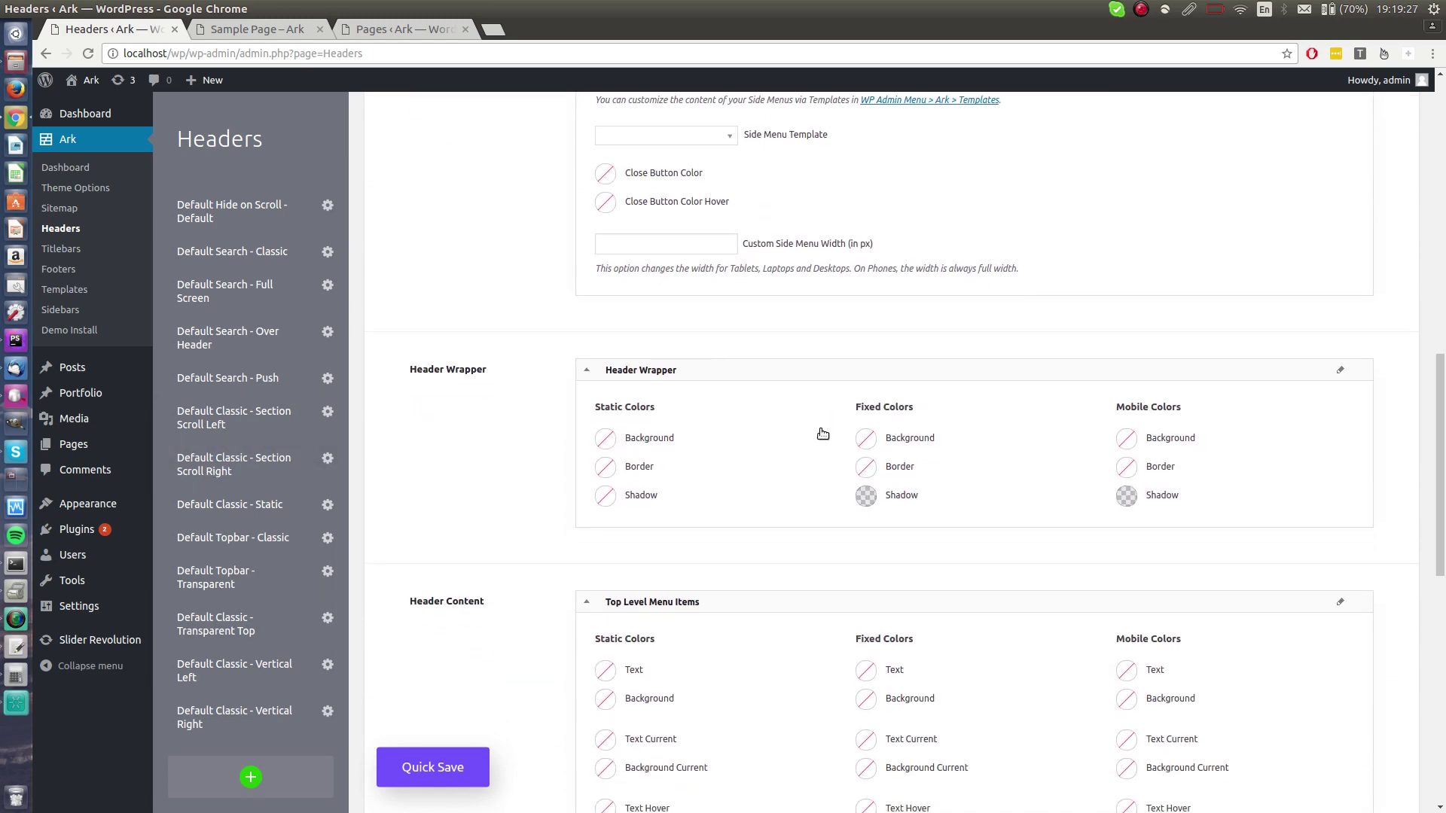
{"action": "scroll", "coordinate": [822, 435], "scroll_direction": "down", "scroll_amount": 9}
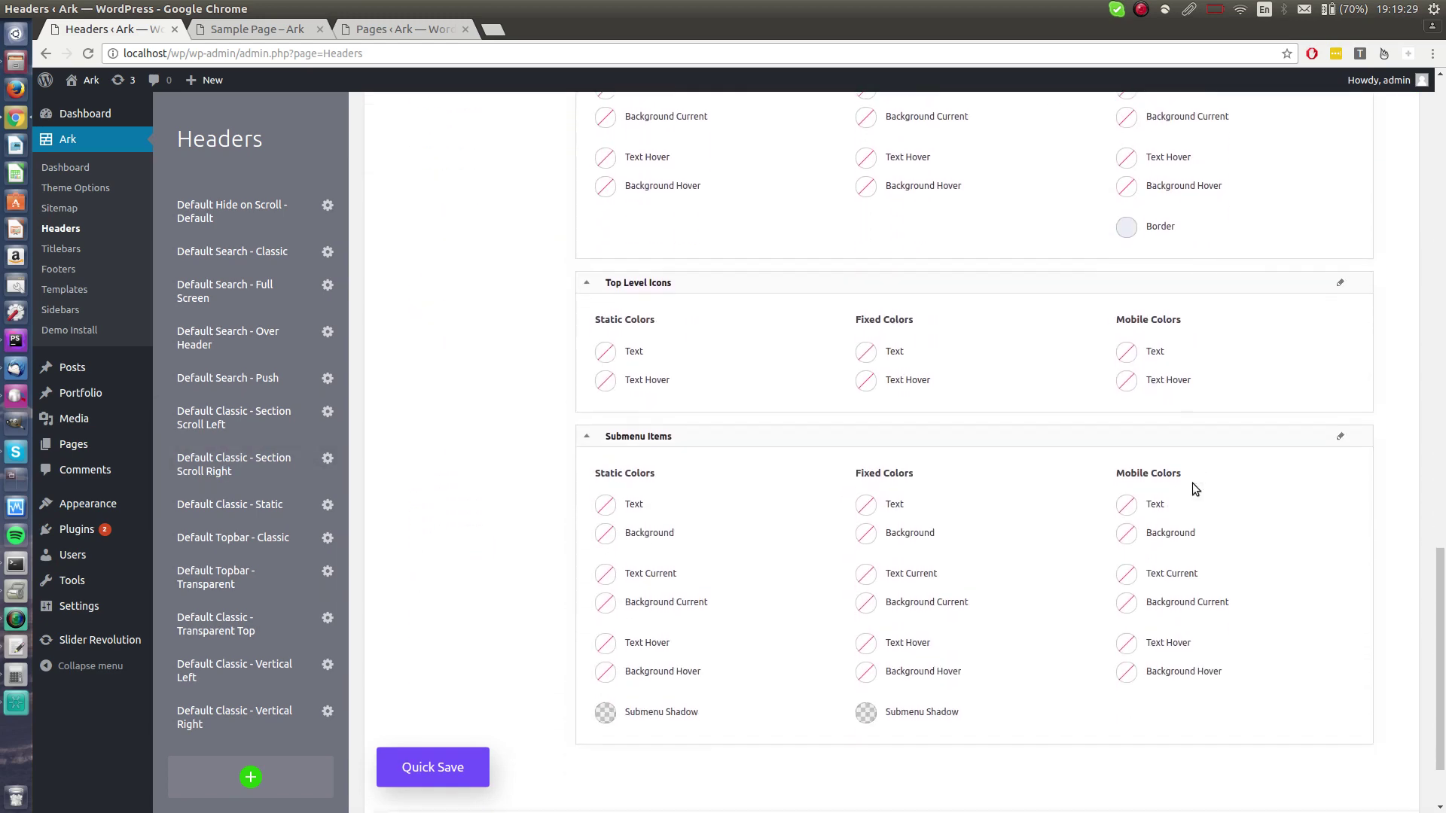
{"action": "scroll", "coordinate": [1127, 453], "scroll_direction": "down", "scroll_amount": 1}
{"action": "scroll", "coordinate": [866, 659], "scroll_direction": "up", "scroll_amount": 11}
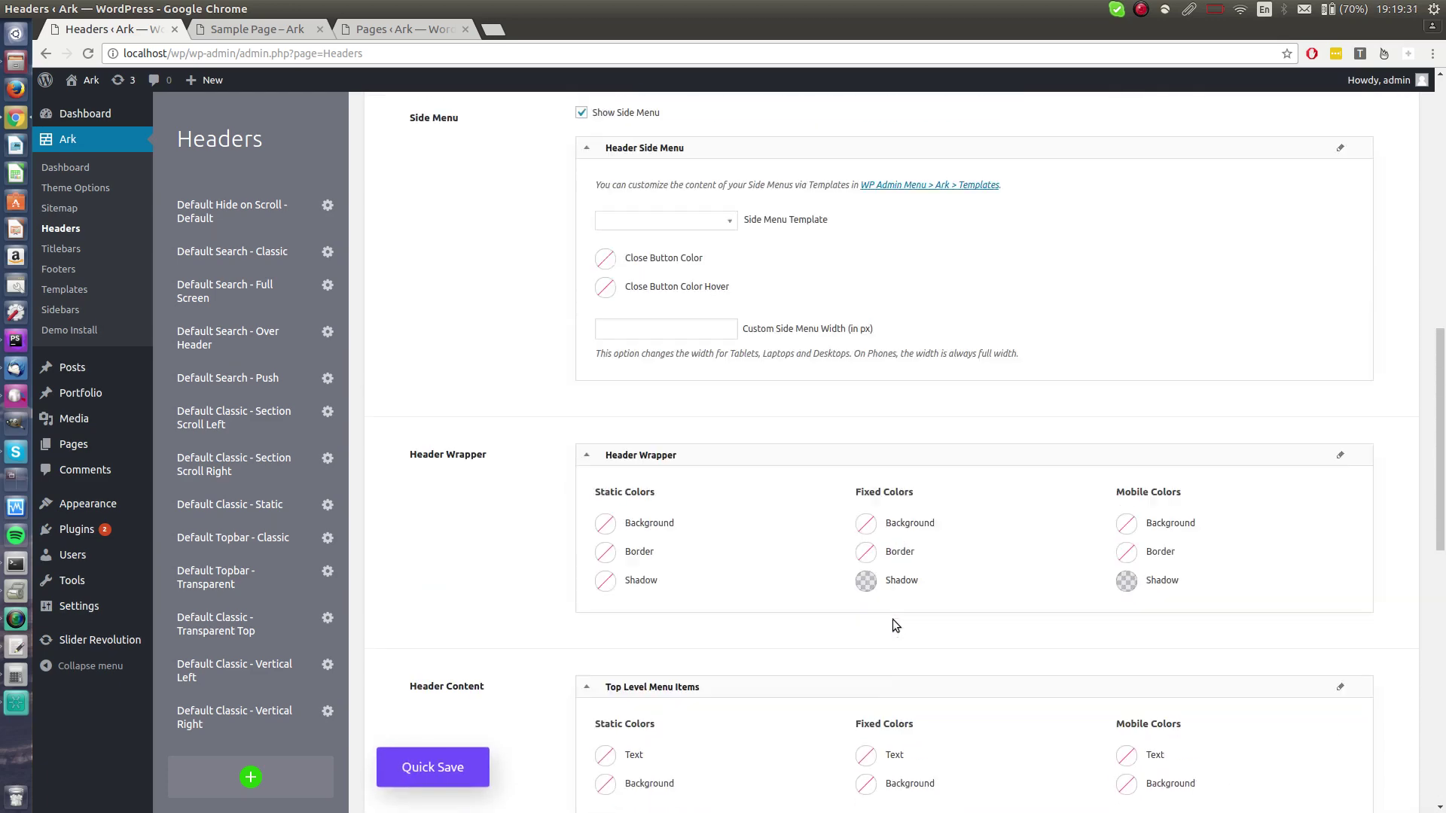
{"action": "scroll", "coordinate": [894, 625], "scroll_direction": "up", "scroll_amount": 12}
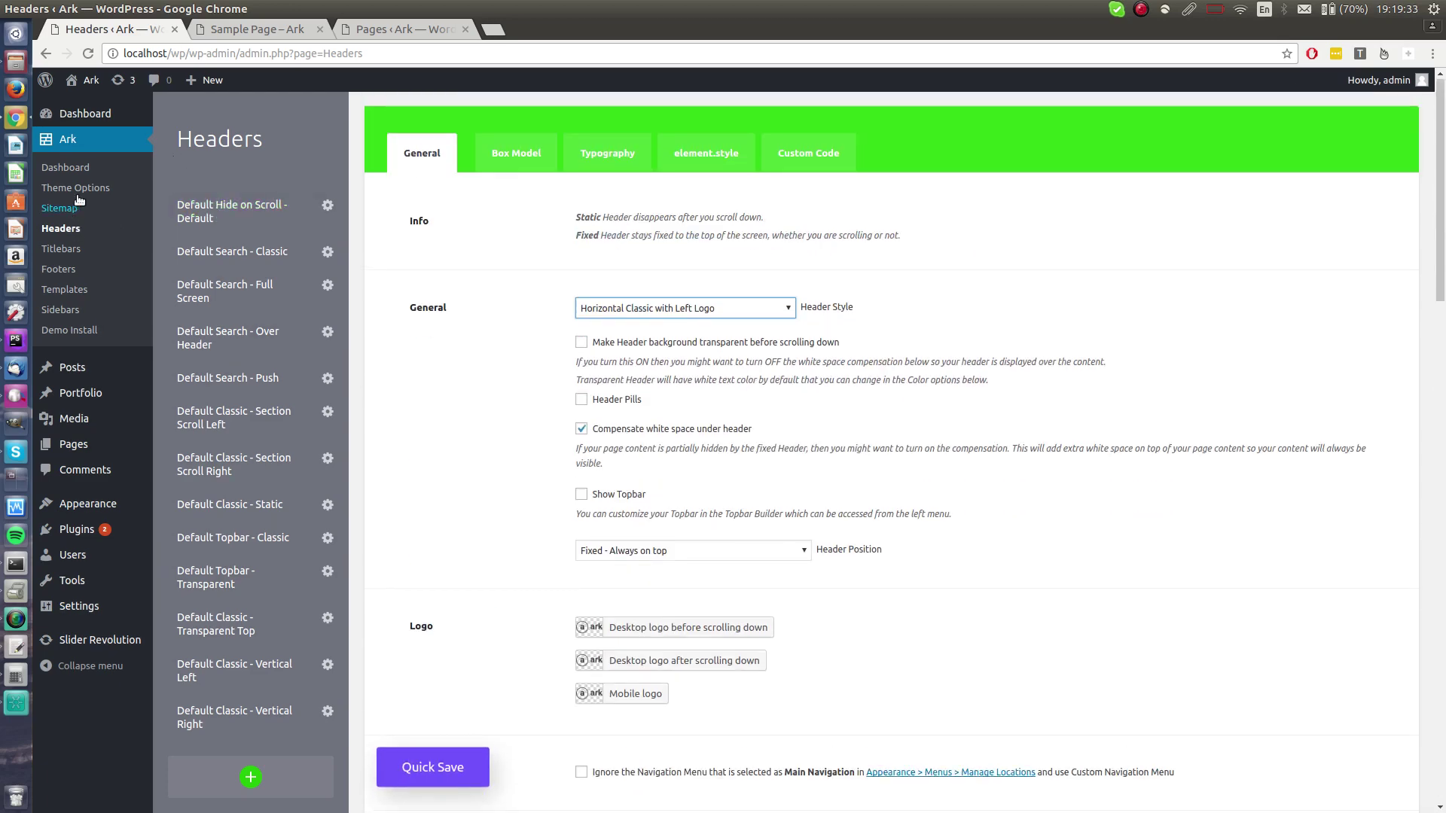
Glance at the Titlebars and Footers layouts, then return to the Sitemap page.
{"action": "left_click", "coordinate": [84, 249]}
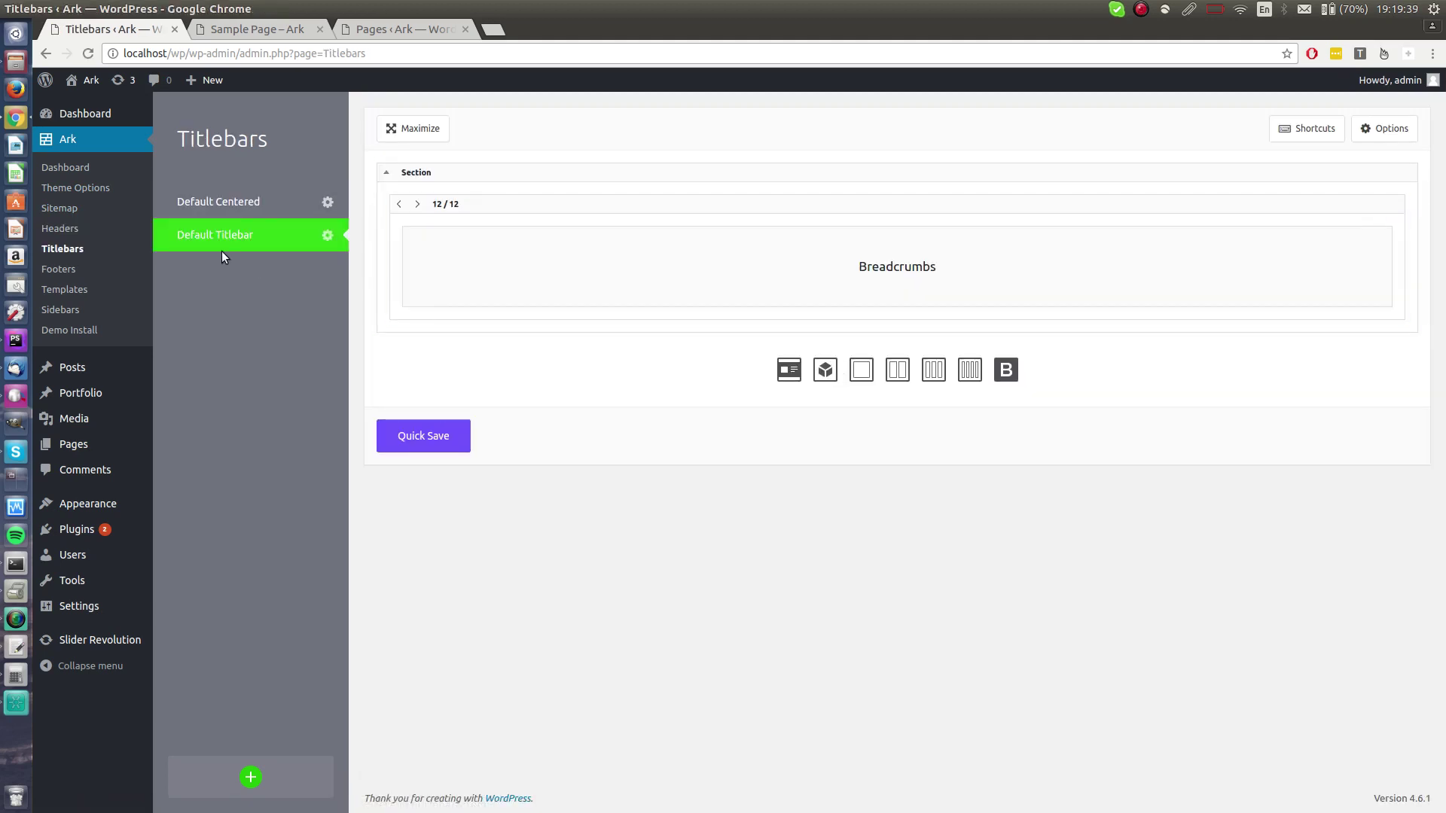
{"action": "left_click", "coordinate": [60, 271]}
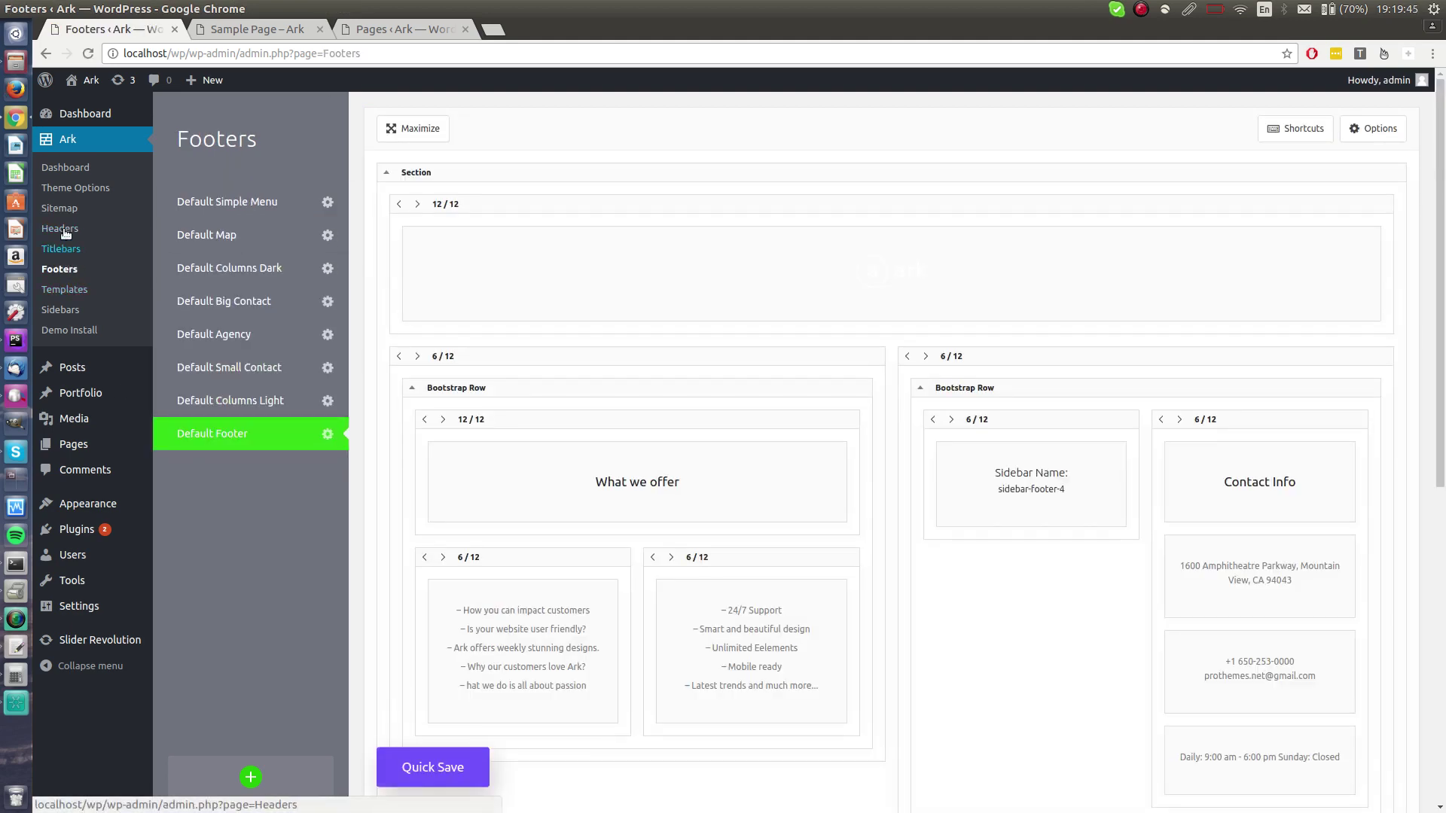
{"action": "left_click", "coordinate": [60, 209]}
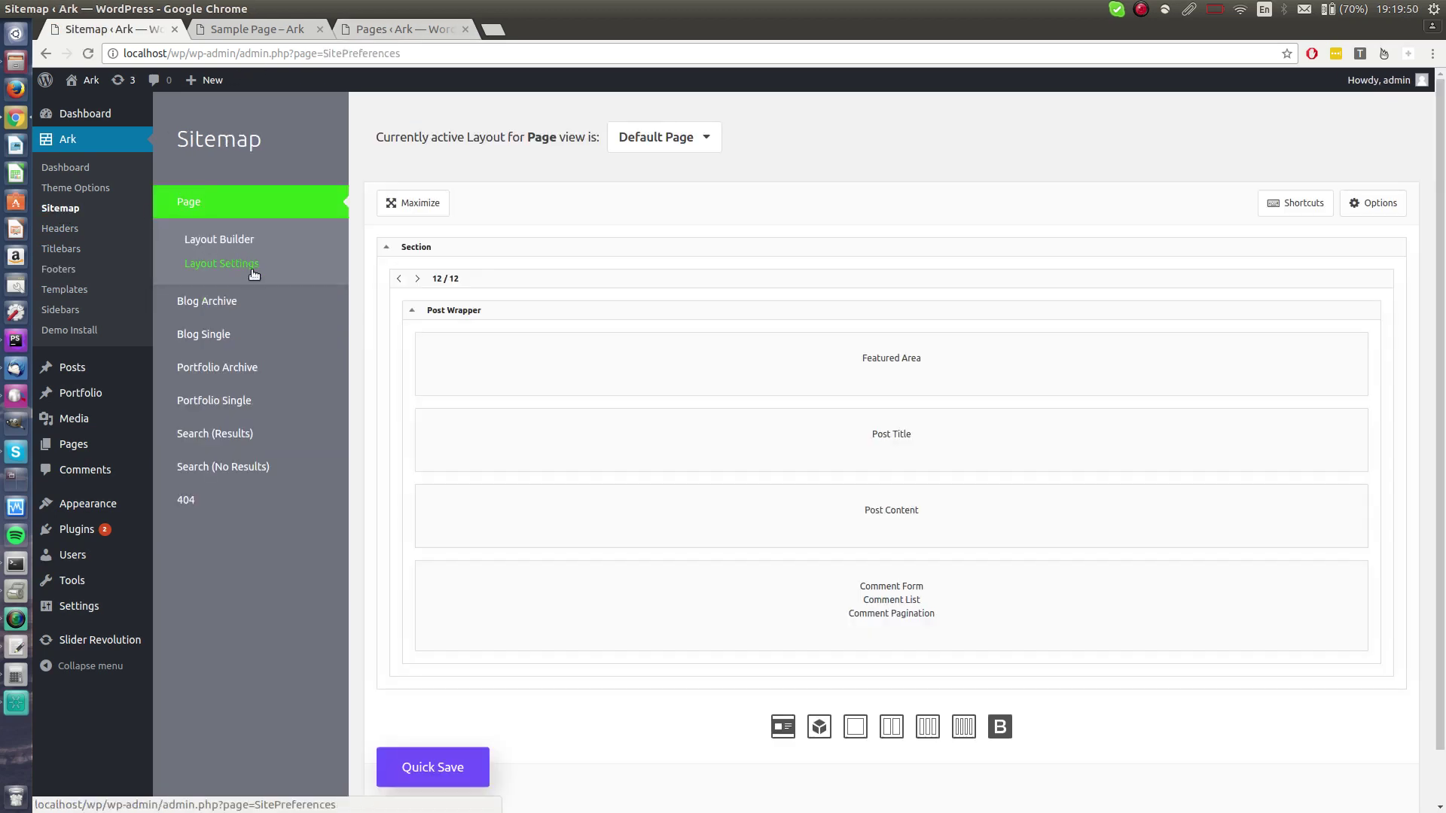
Reveal Page view's layout settings: Default Classic - Transparent Top header, Default Titlebar, Default Footer.
{"action": "left_click", "coordinate": [254, 273]}
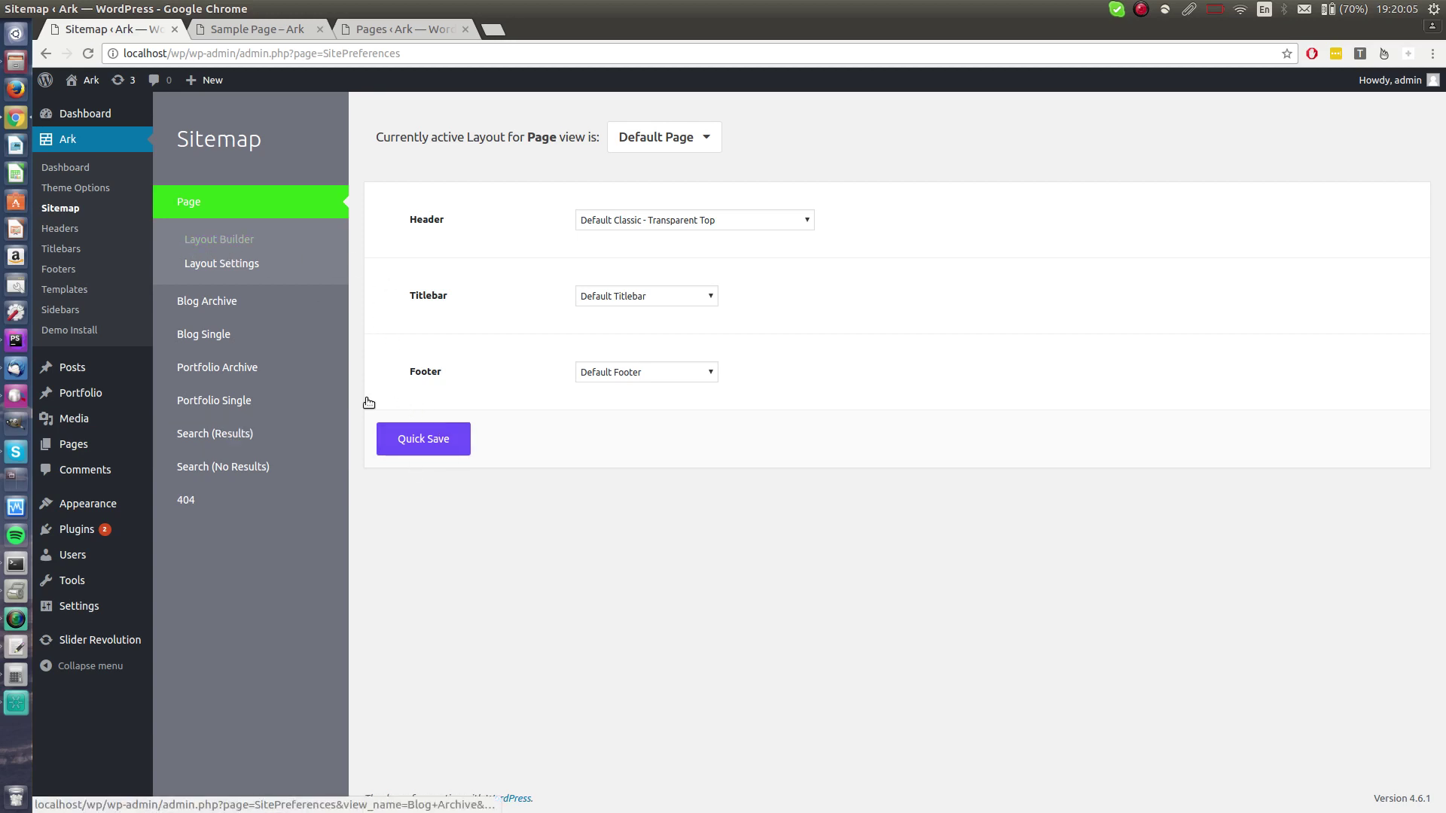
{"action": "mouse_move", "coordinate": [134, 121]}
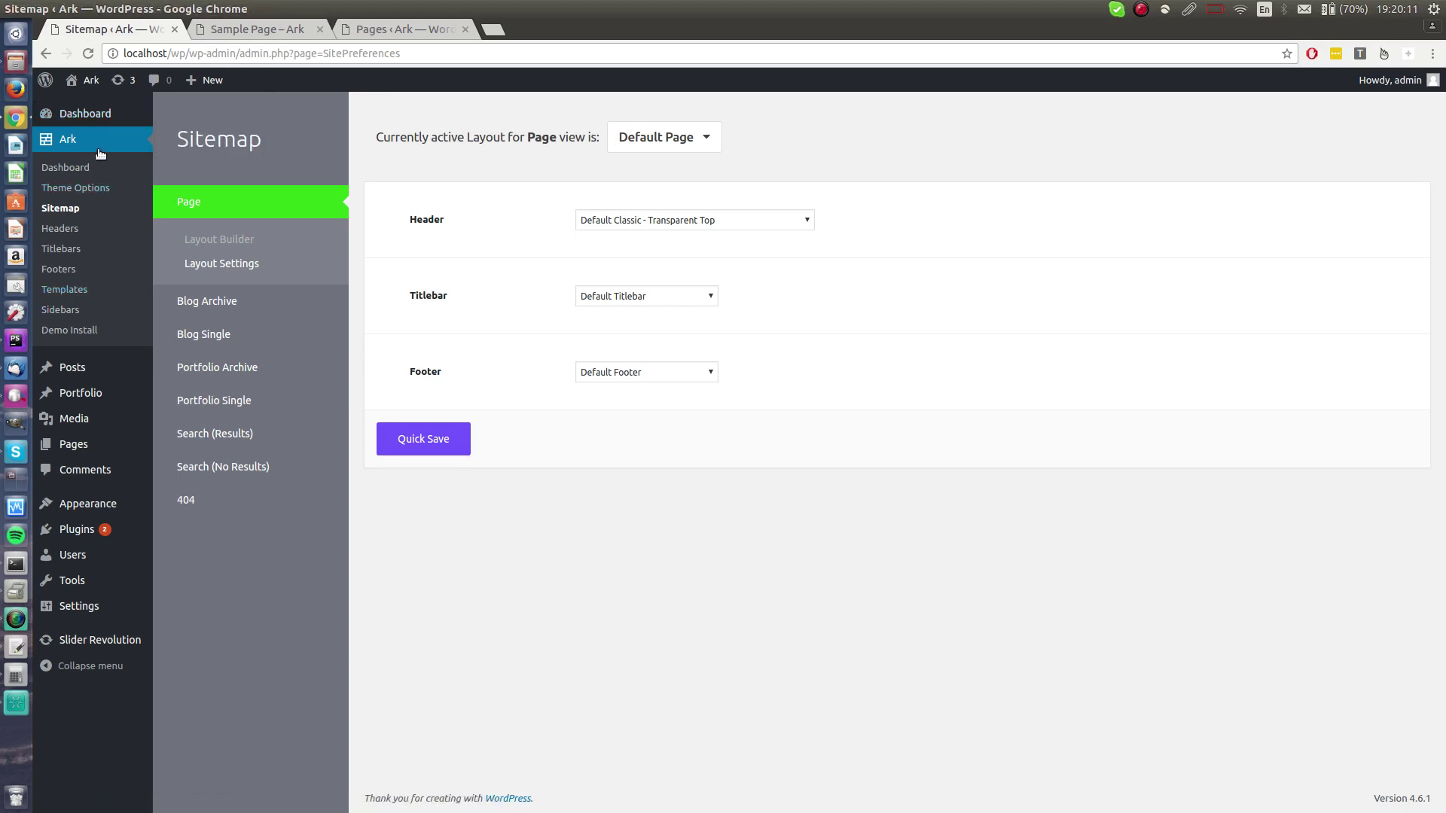
Open Ark Theme Options and review the Skins and Accents and Fonts tabs, expanding Custom Font #1.
{"action": "left_click", "coordinate": [95, 191]}
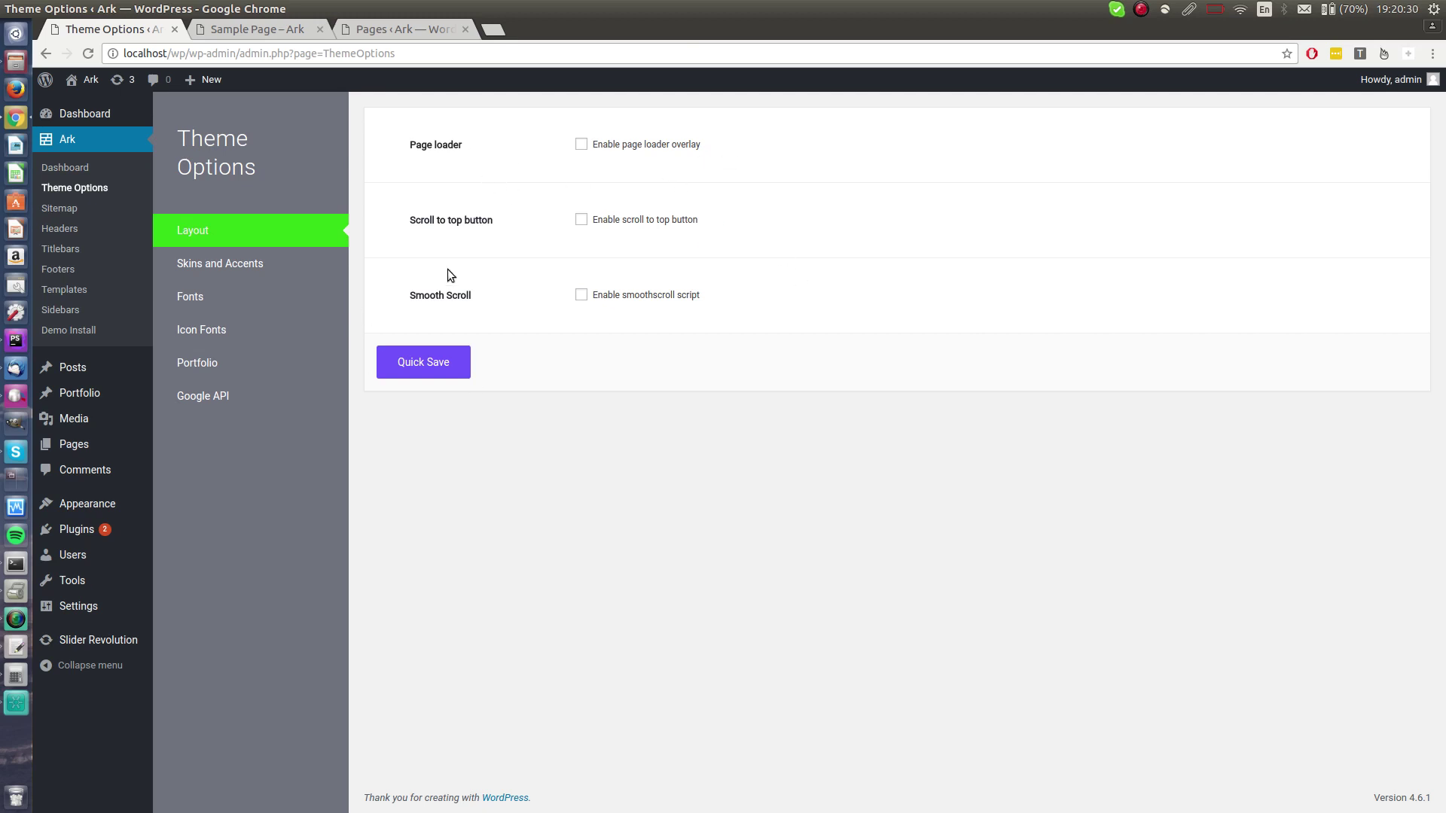
{"action": "left_click", "coordinate": [260, 267]}
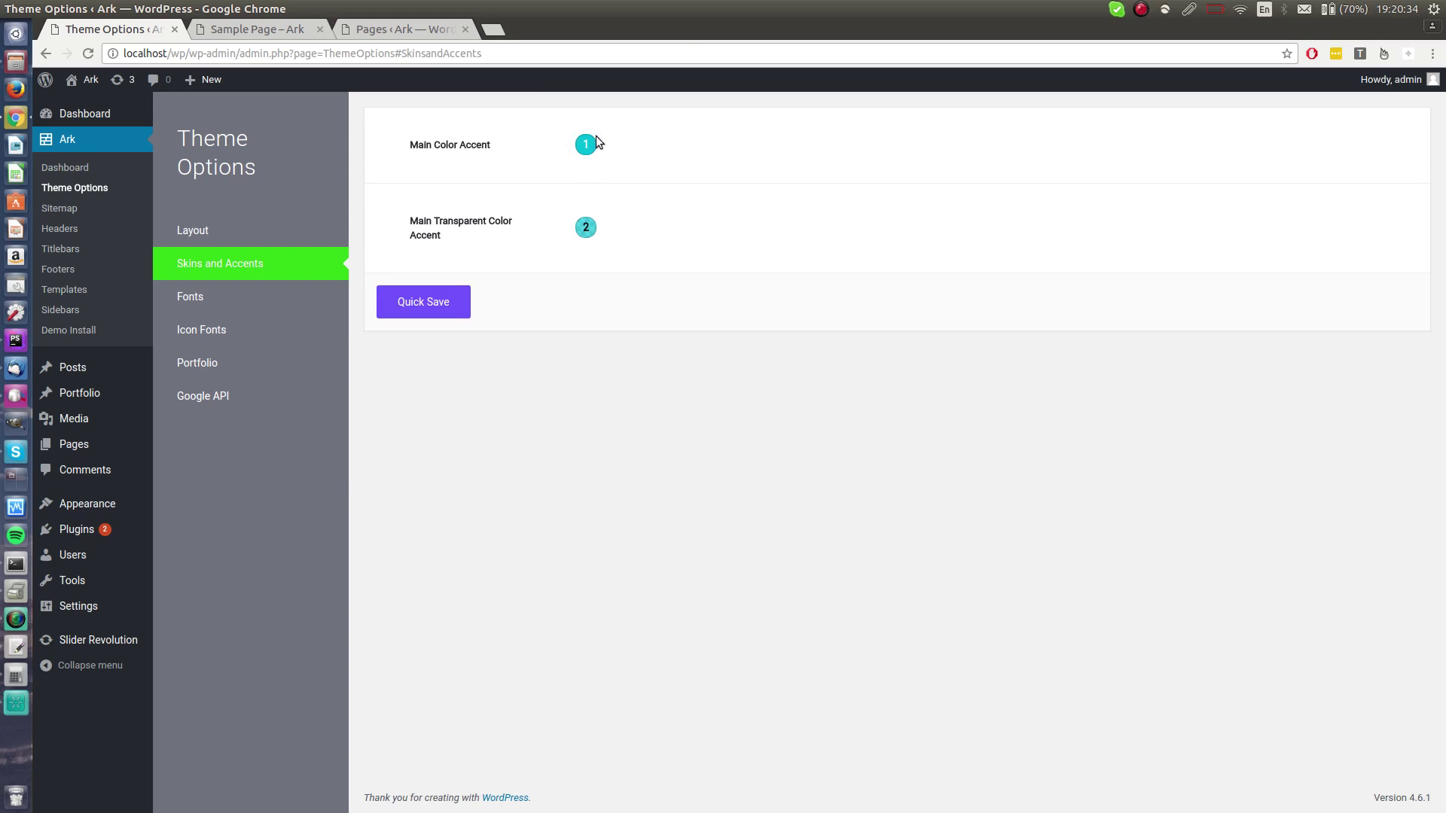
{"action": "left_click", "coordinate": [327, 296]}
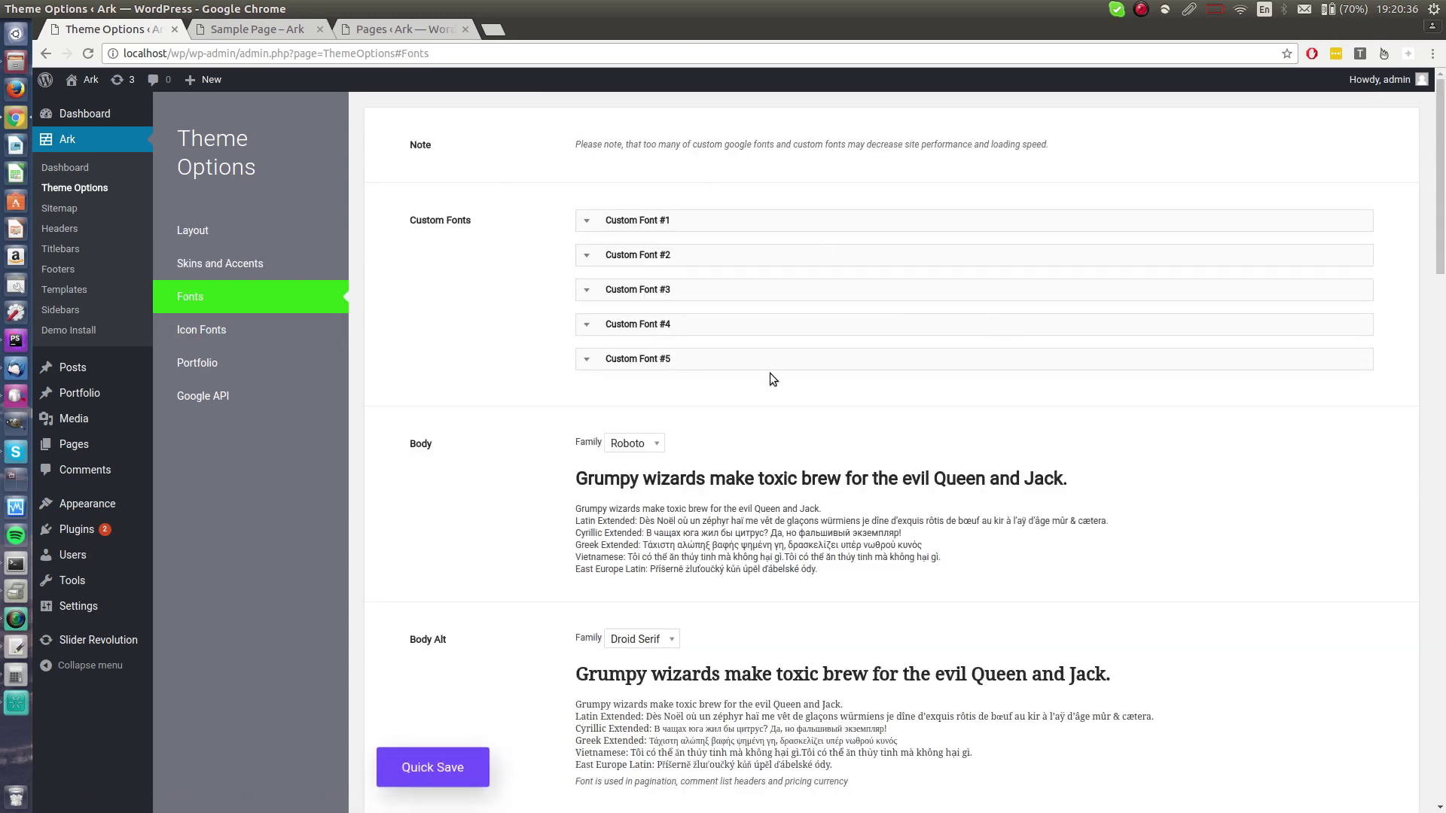
{"action": "scroll", "coordinate": [578, 216], "scroll_direction": "down", "scroll_amount": 2}
{"action": "scroll", "coordinate": [576, 180], "scroll_direction": "up", "scroll_amount": 2}
{"action": "left_click", "coordinate": [587, 220]}
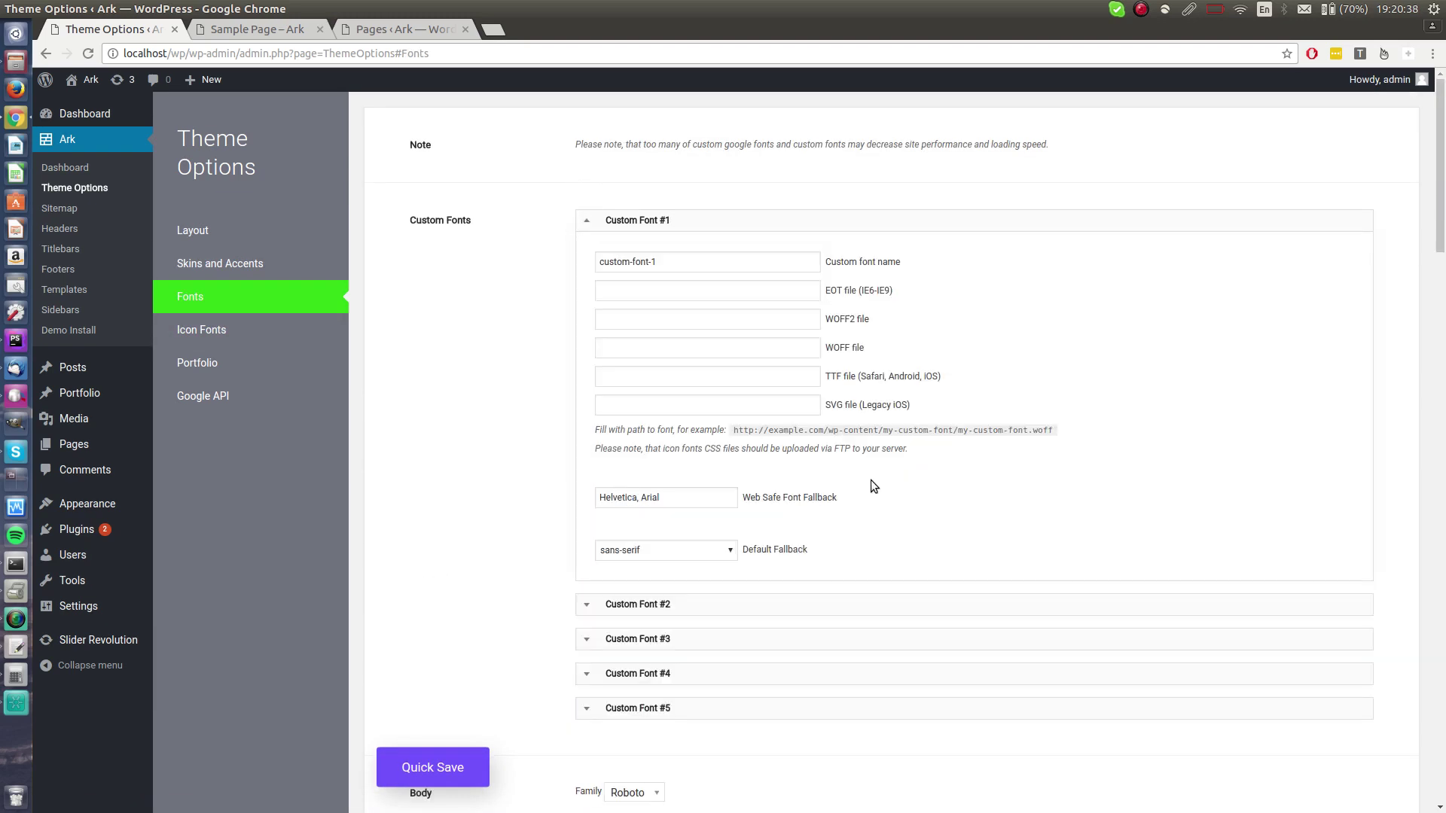
Review the Icon Fonts and Portfolio tabs, ending on the empty Google API key field.
{"action": "left_click", "coordinate": [211, 330]}
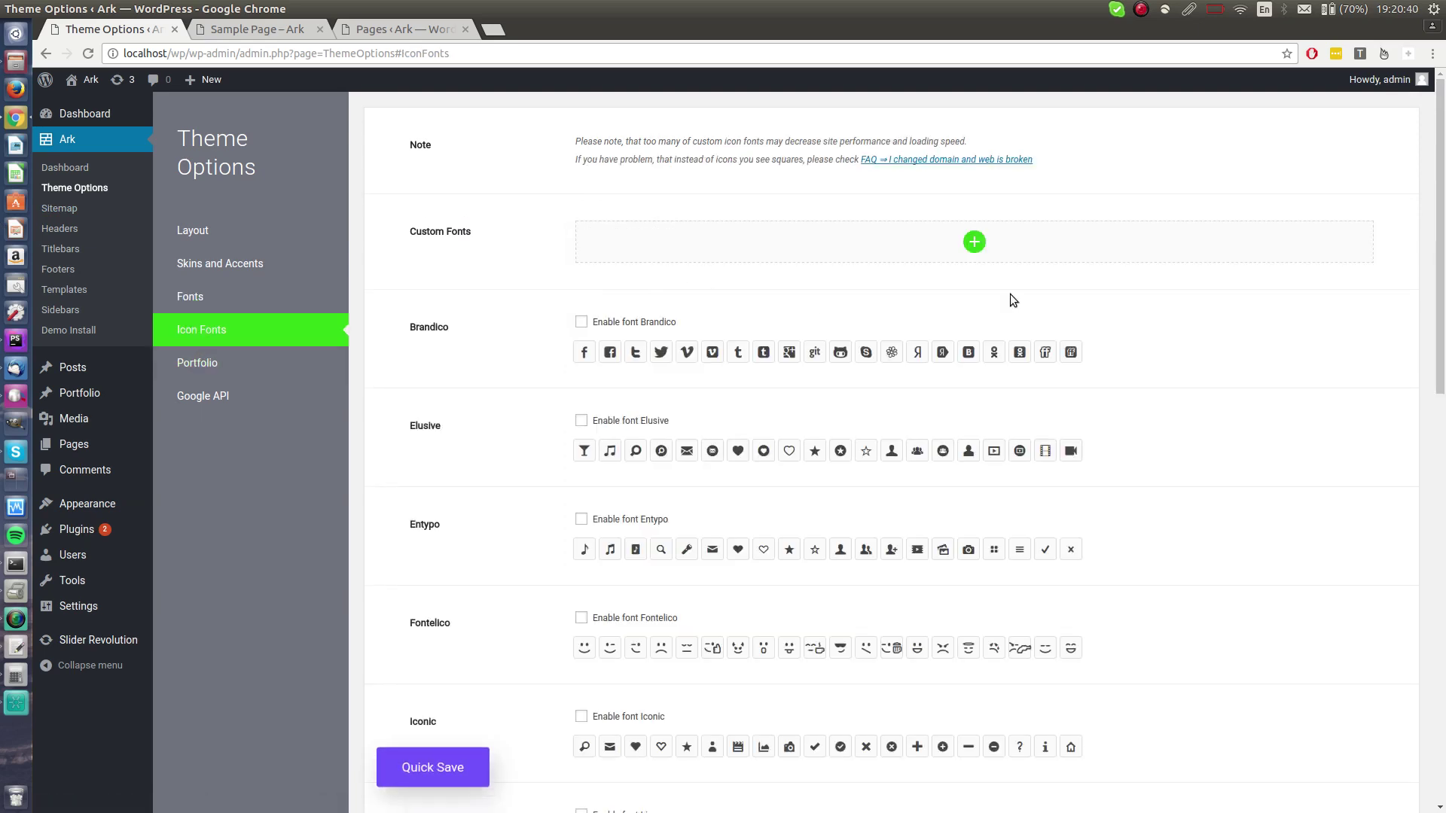
{"action": "scroll", "coordinate": [756, 440], "scroll_direction": "down", "scroll_amount": 8}
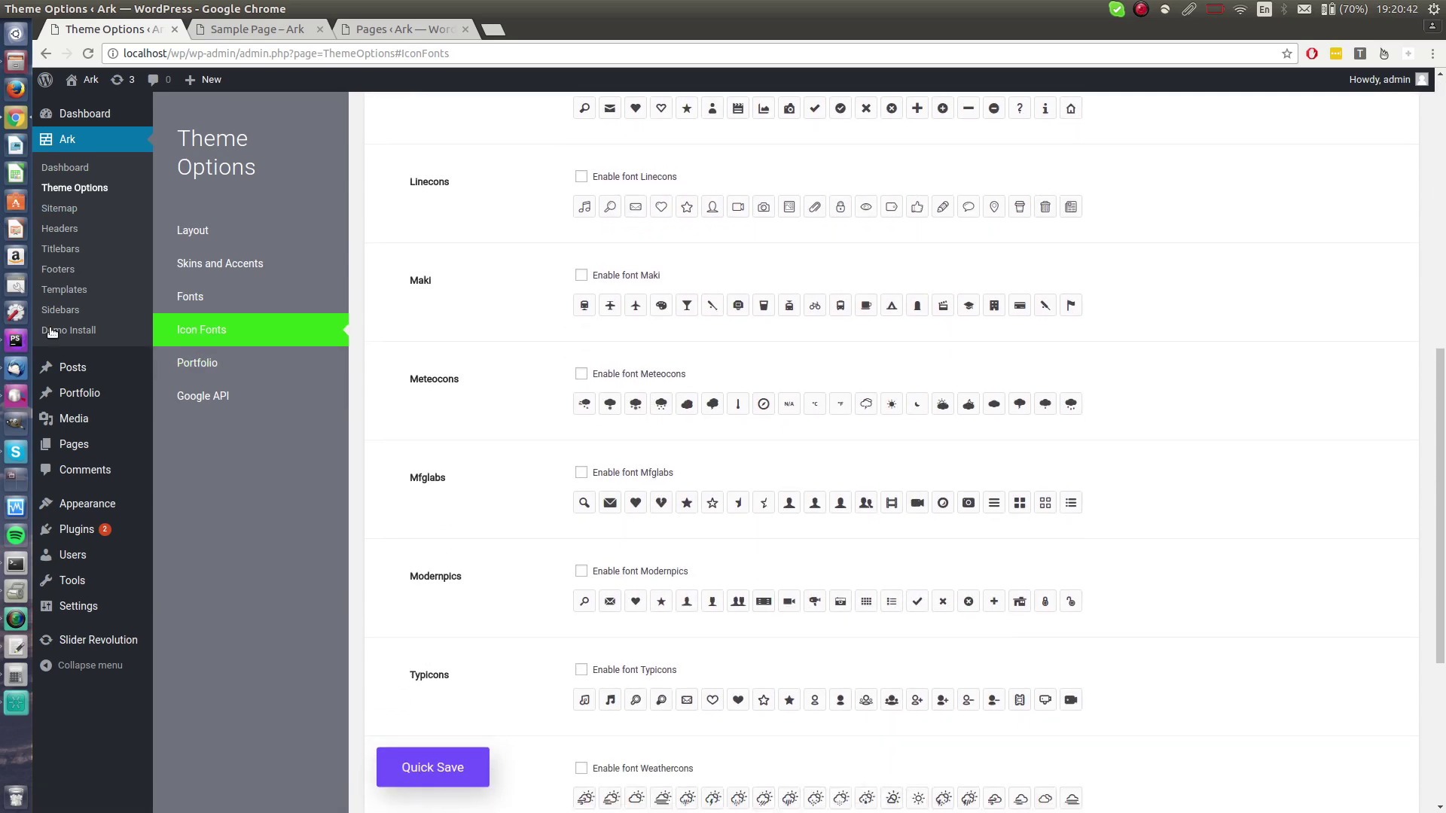
{"action": "left_click", "coordinate": [316, 369]}
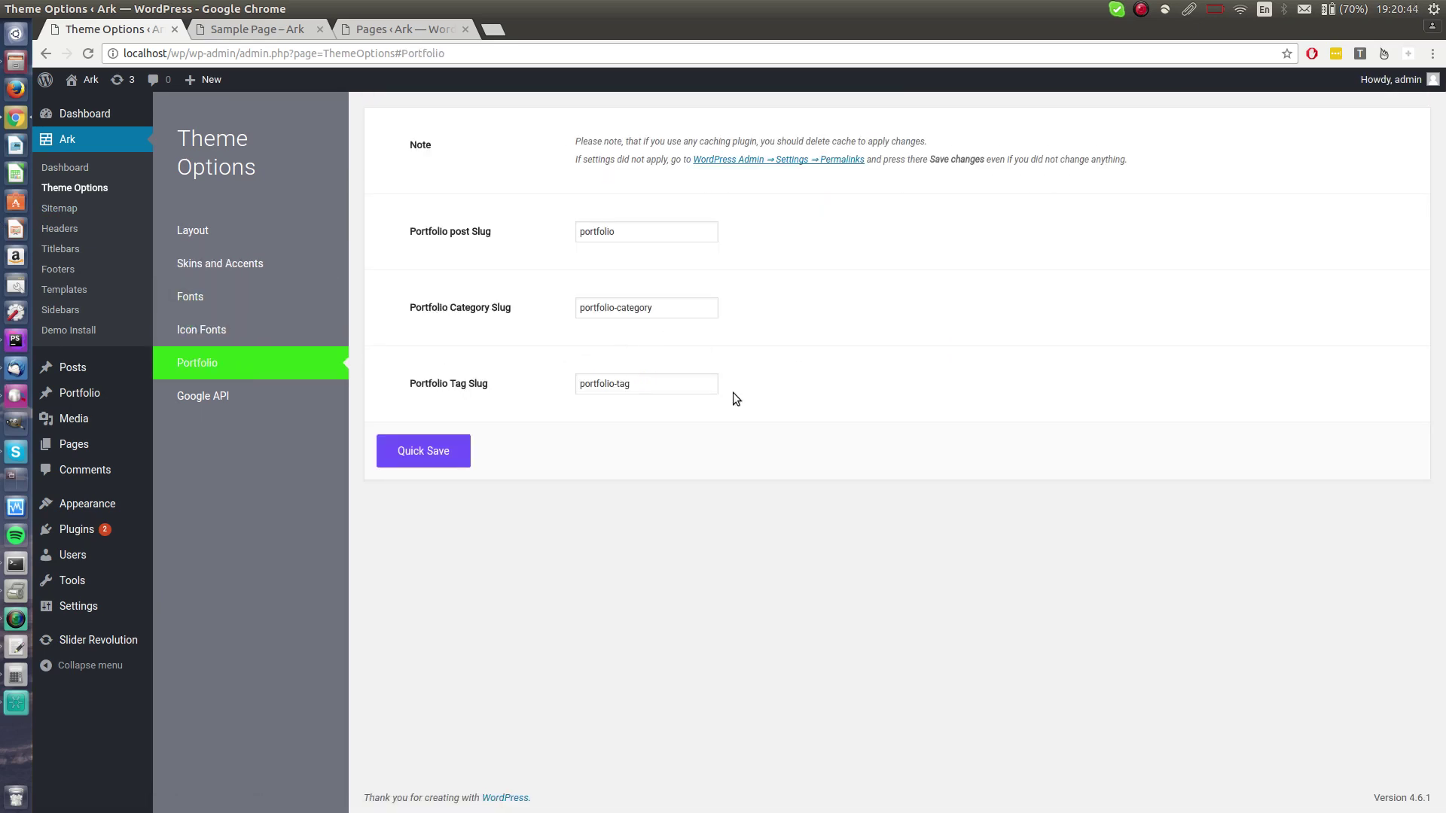
{"action": "left_click", "coordinate": [199, 400]}
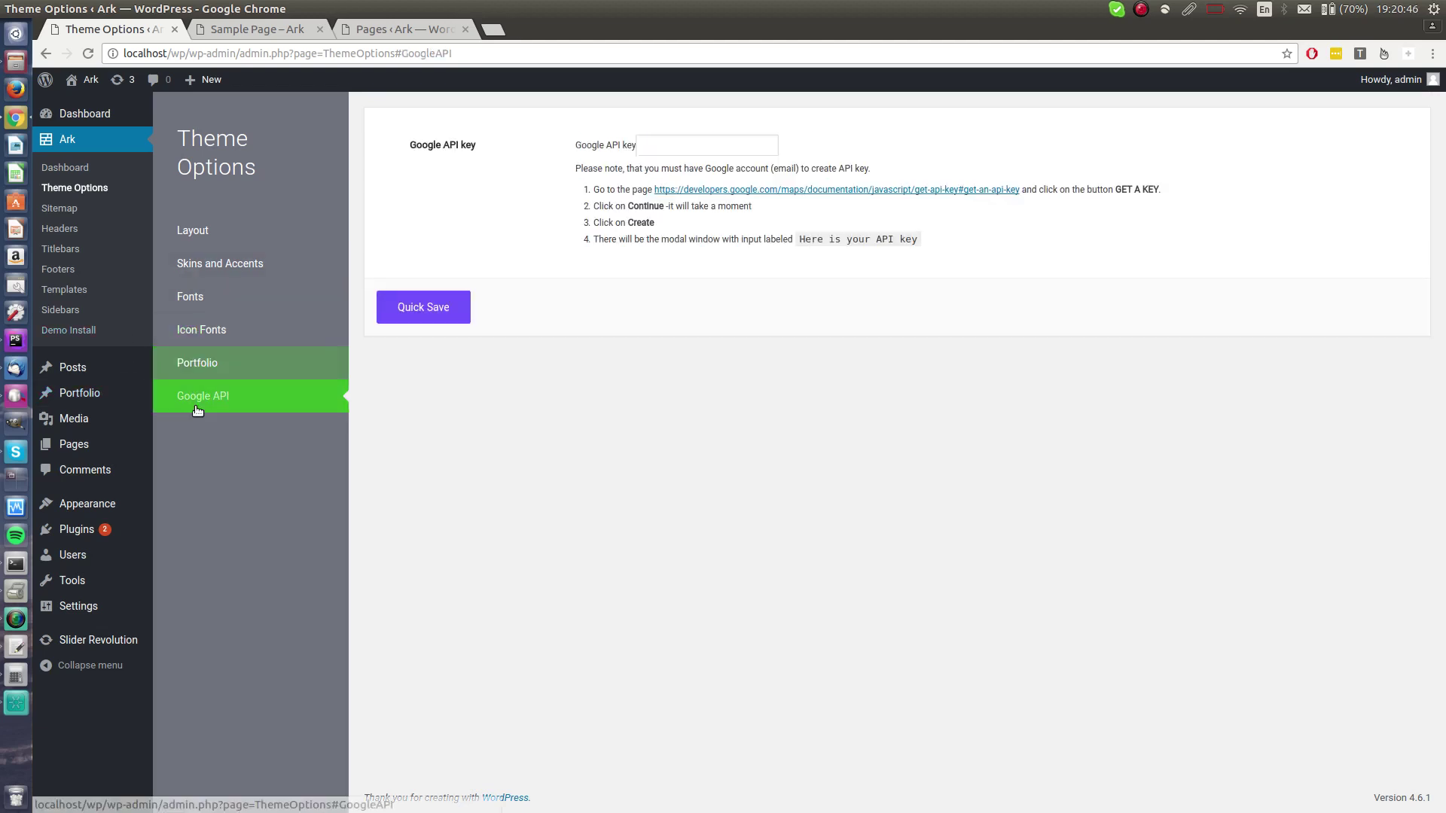
Browse the Restaurant, Main and Gym demos on Demo Install, then go to the Templates list.
{"action": "left_click", "coordinate": [74, 331]}
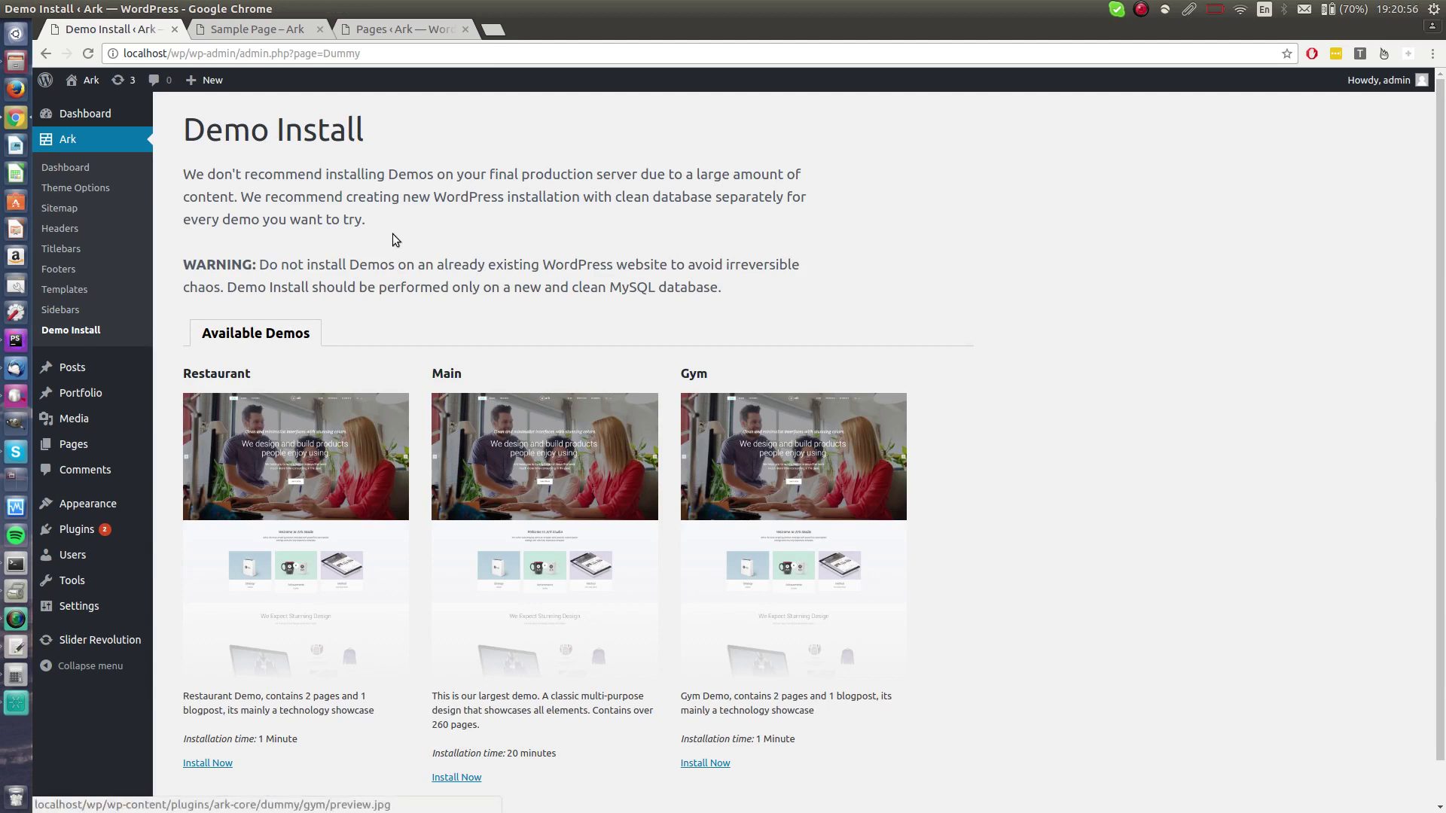
{"action": "scroll", "coordinate": [677, 486], "scroll_direction": "down", "scroll_amount": 1}
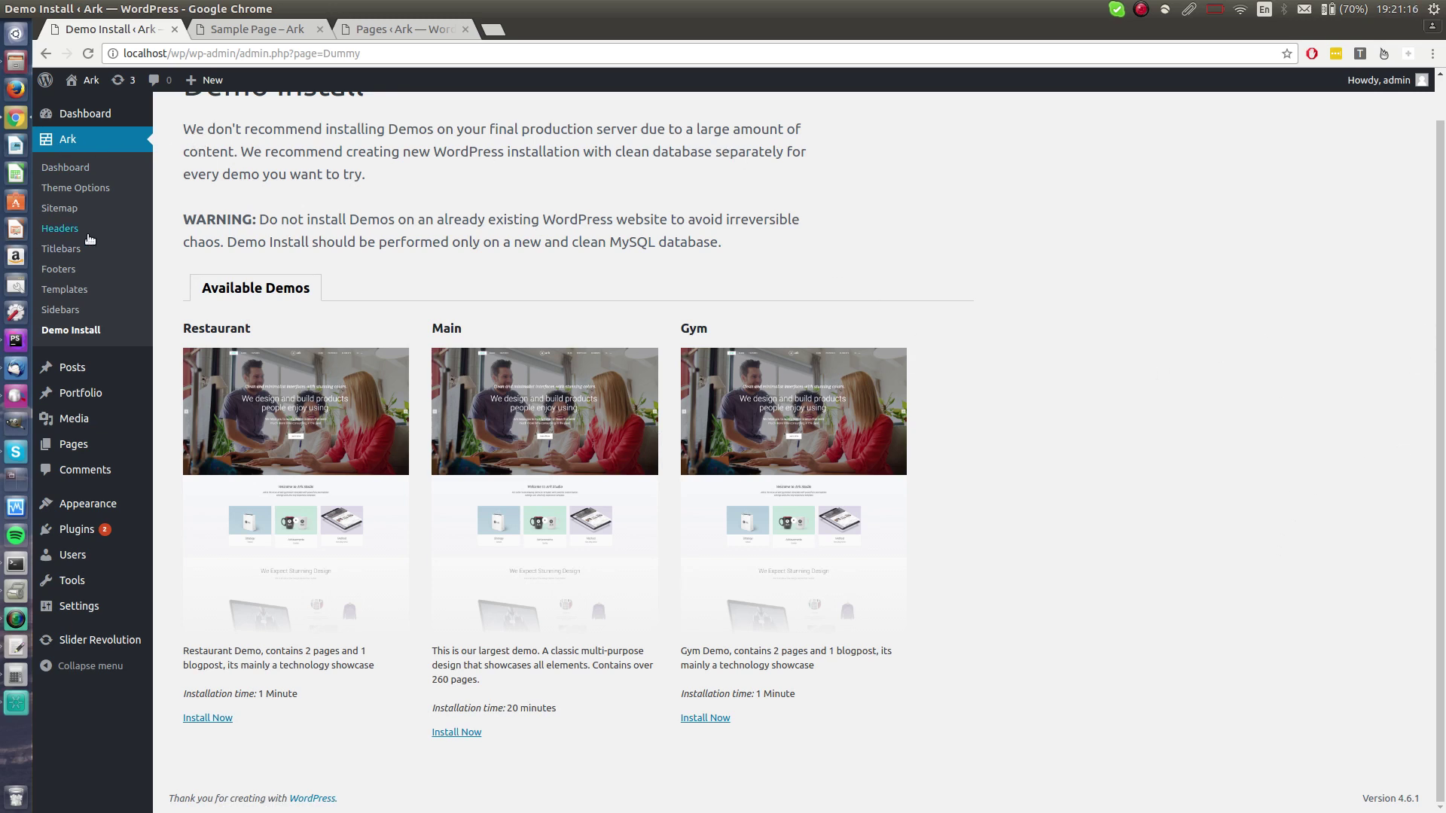
{"action": "left_click", "coordinate": [93, 287]}
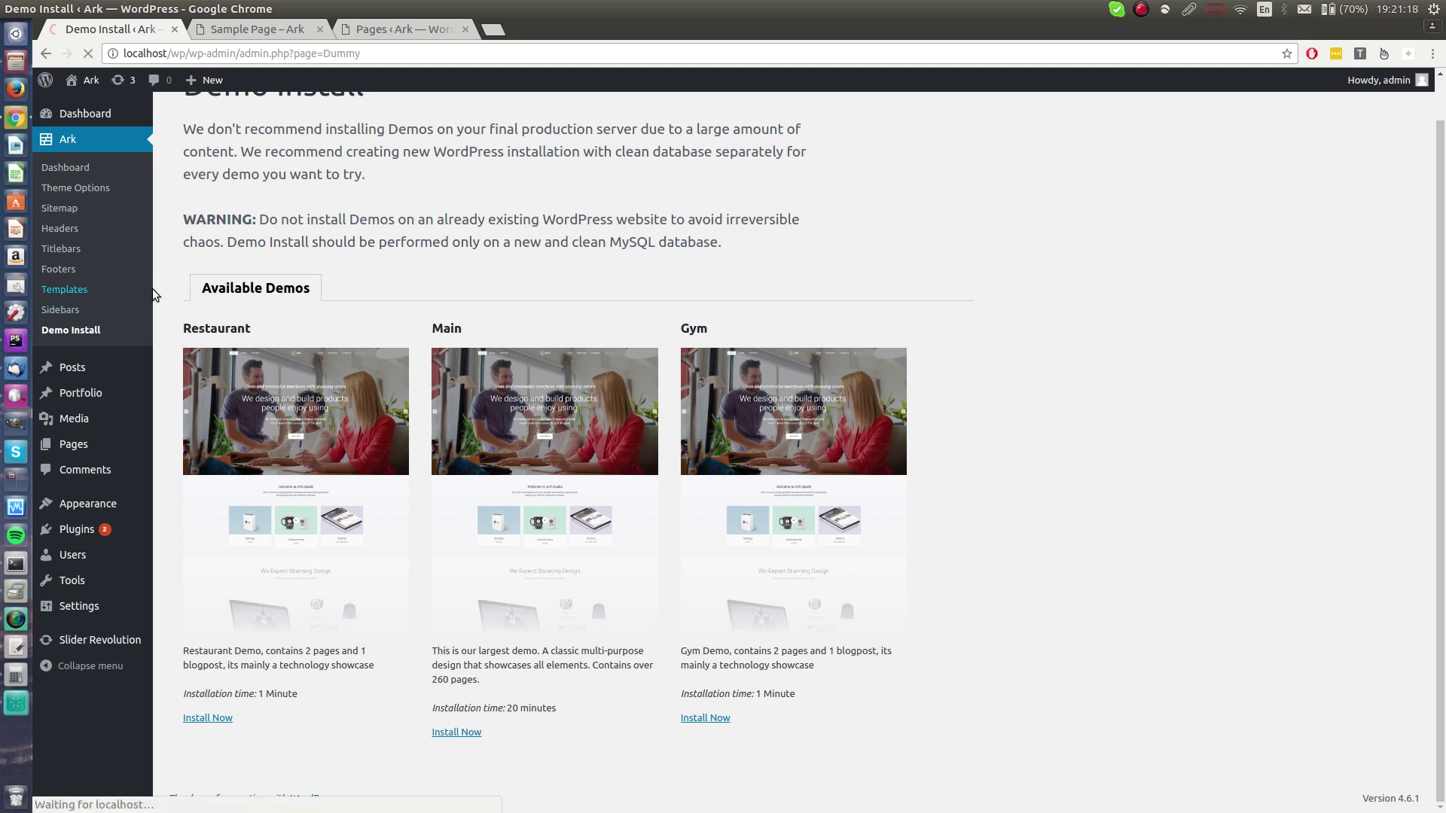